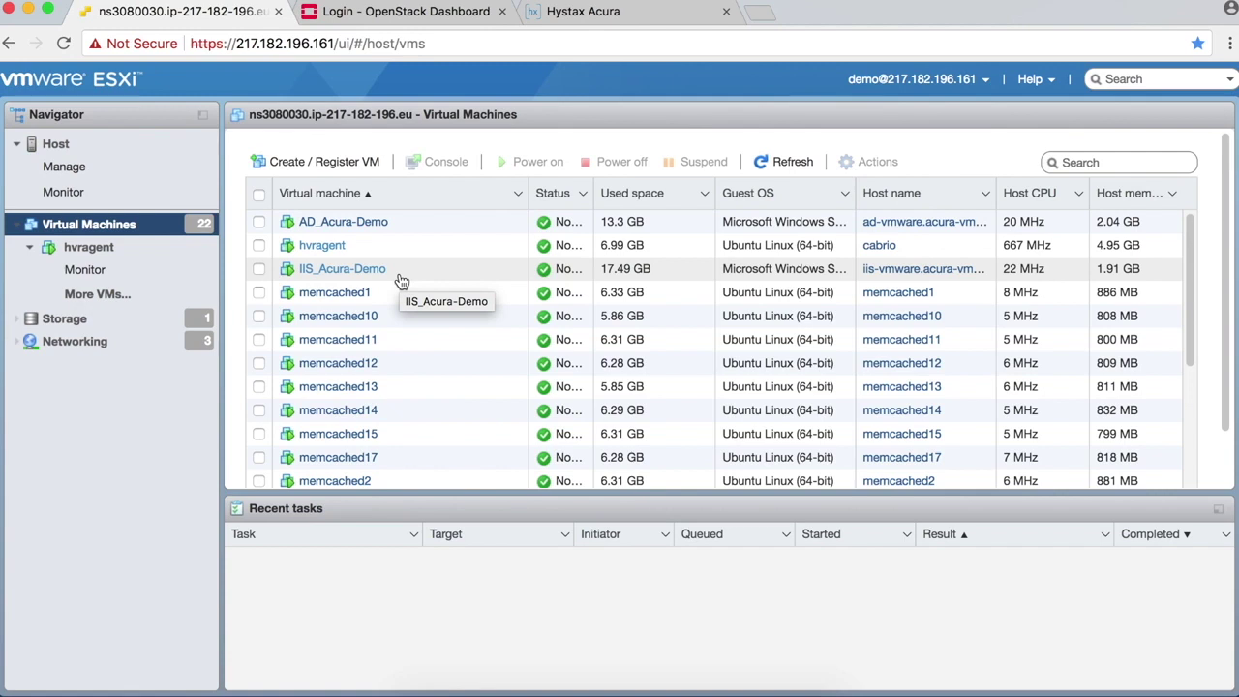
Examine the ESXi virtual machine list from AD_Acura-Demo to ubuntu16_nat, selecting the hvragent machine on the way
scroll(419, 330, down, 5)
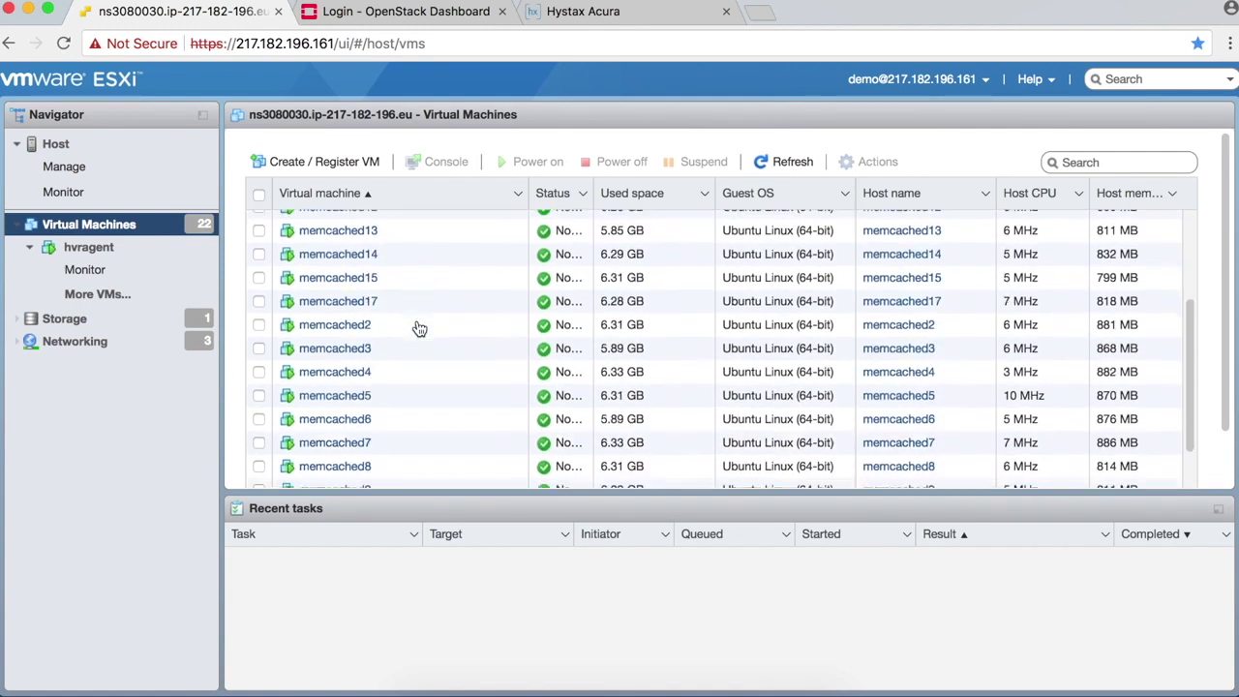
scroll(419, 330, down, 5)
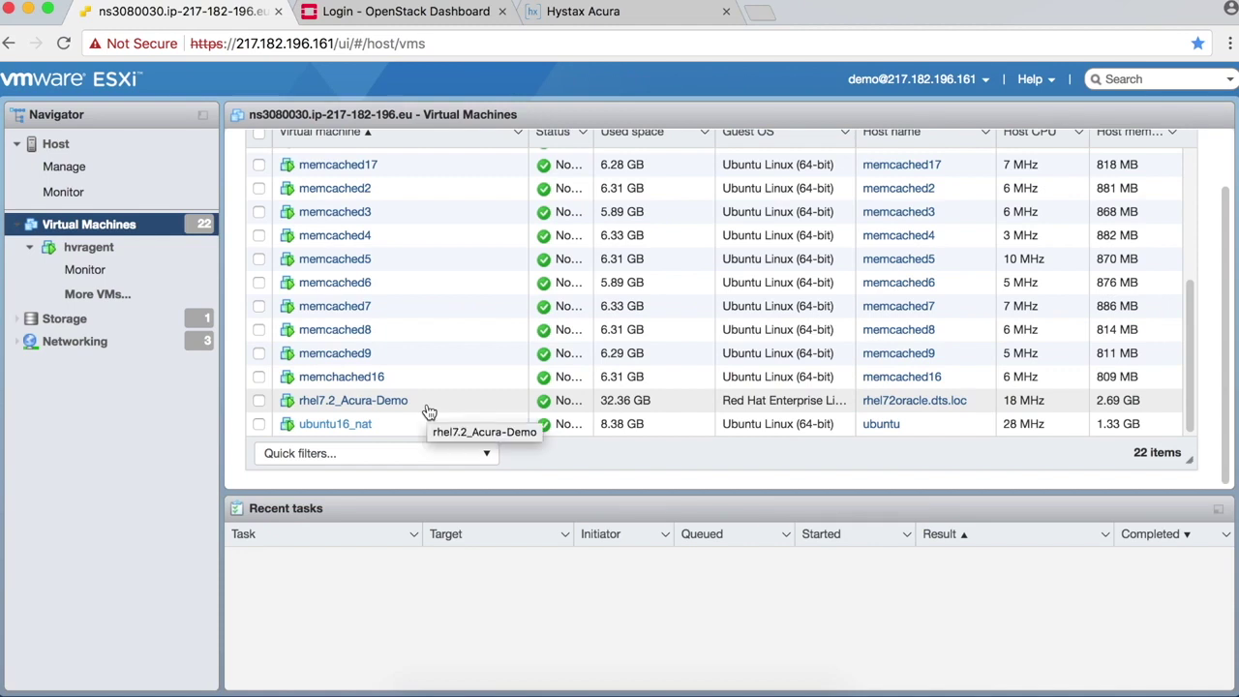
scroll(429, 412, up, 10)
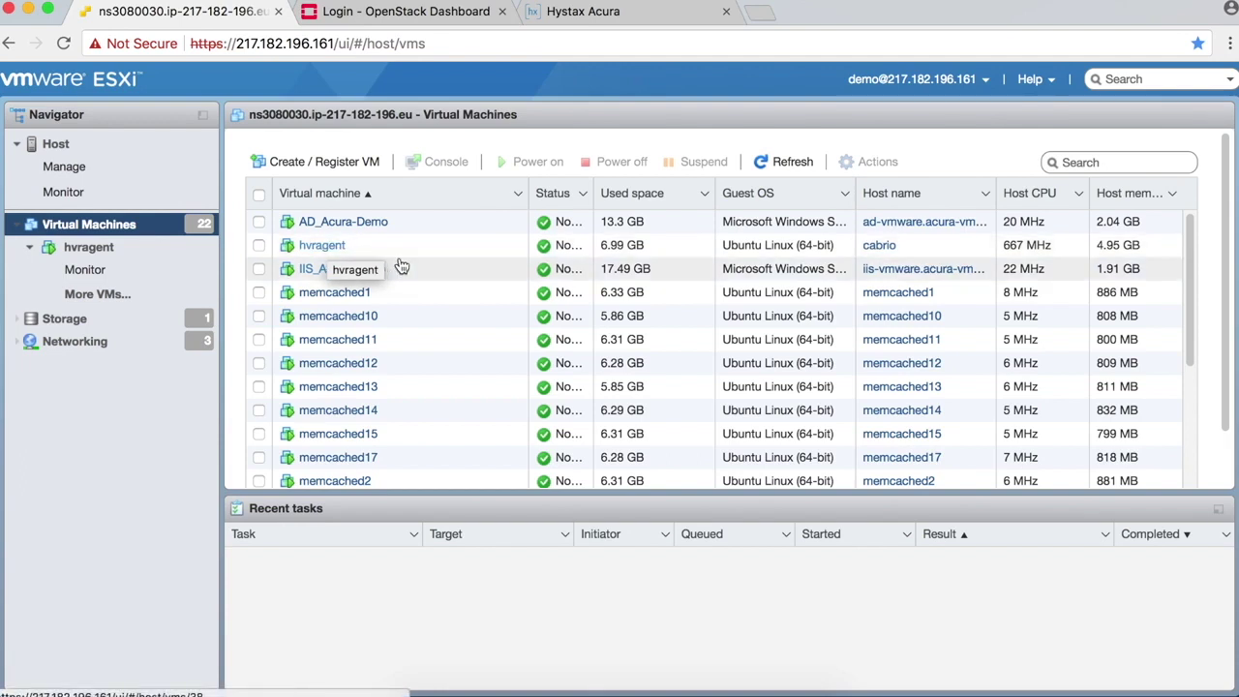
scroll(418, 253, down, 5)
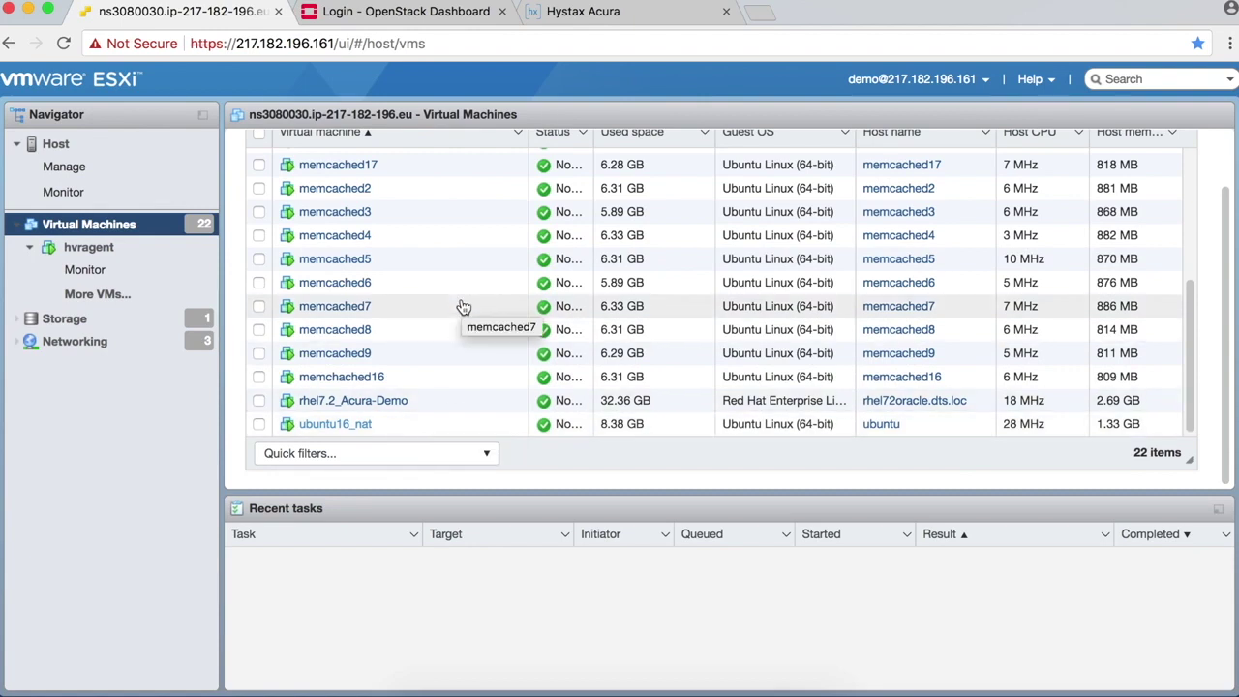
scroll(464, 307, up, 5)
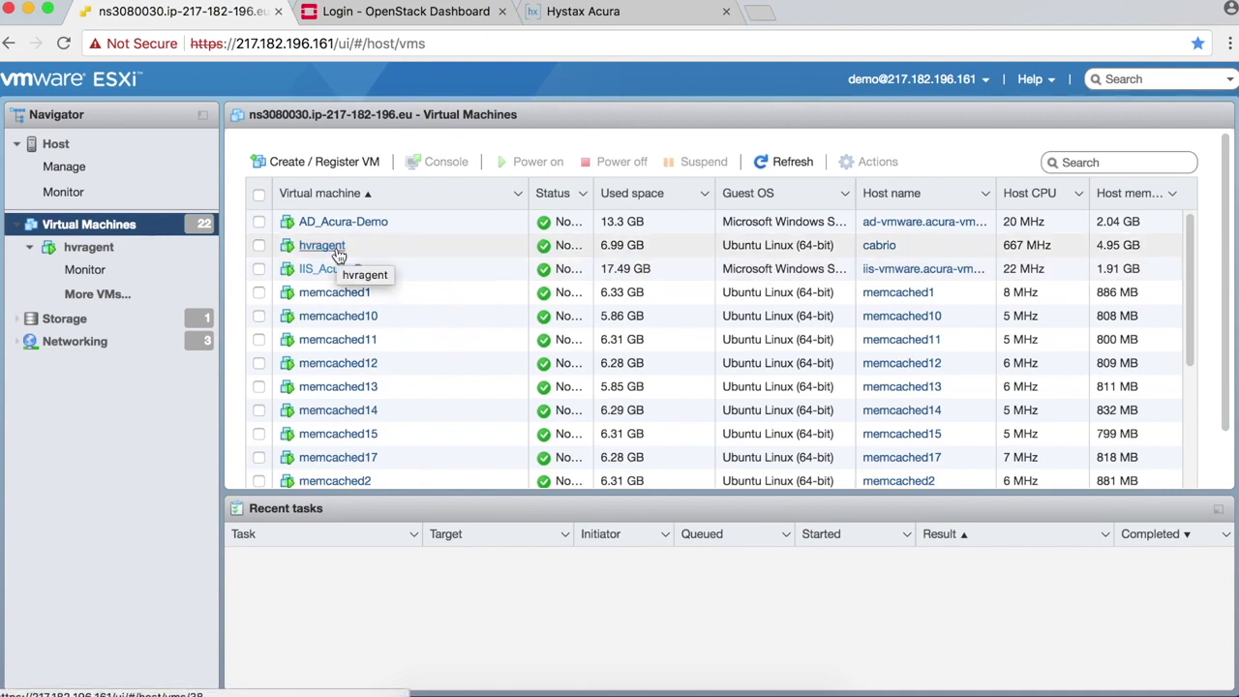
click(372, 254)
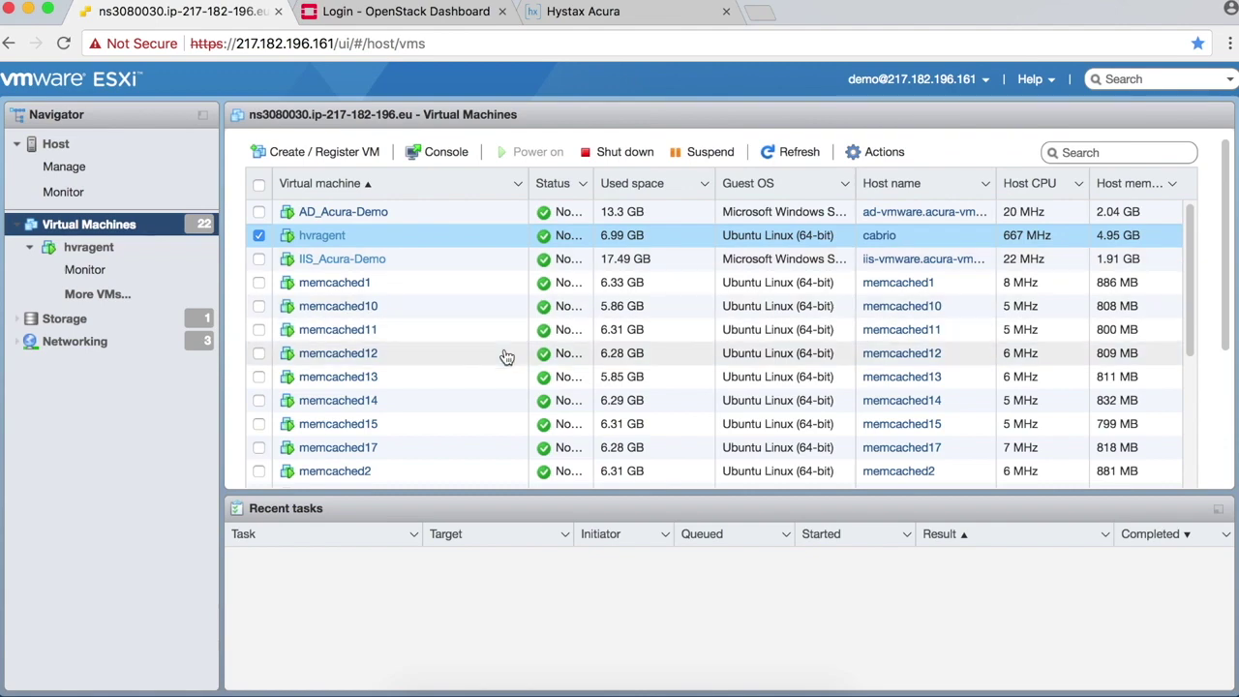
scroll(506, 357, down, 10)
scroll(509, 343, down, 1)
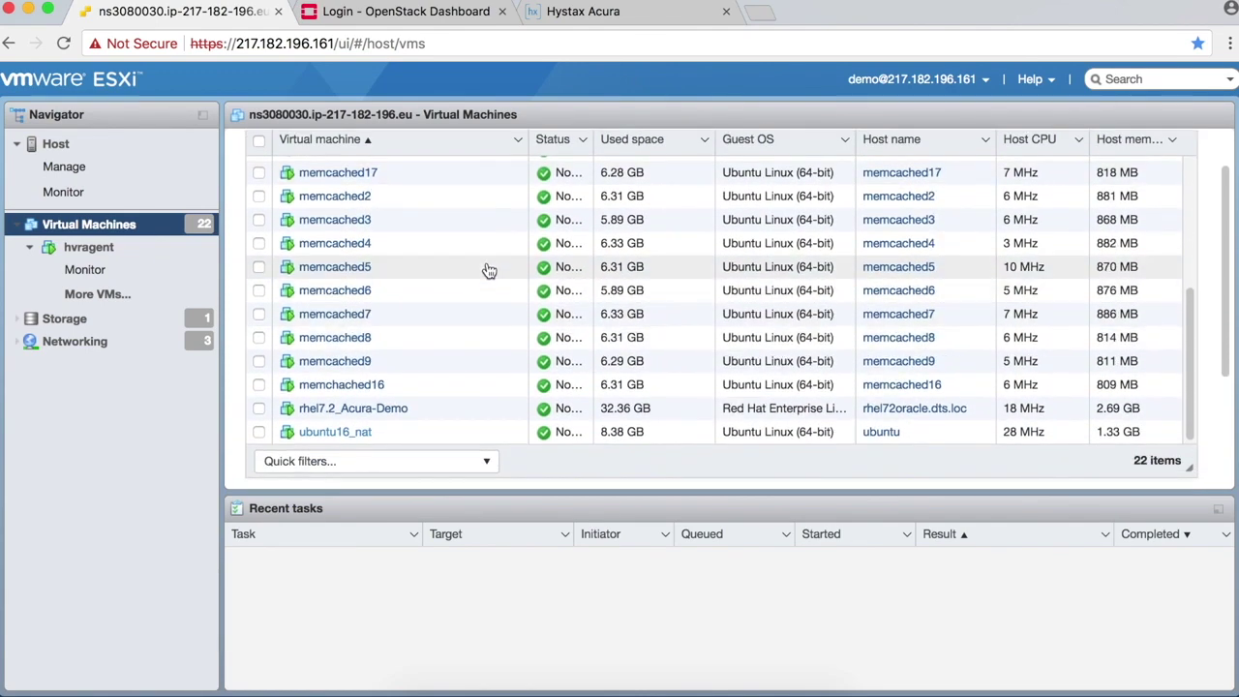
Switch to Hystax Acura, open the VMware to OpenStack customer and review its migration plans and Business Application device statuses
click(665, 13)
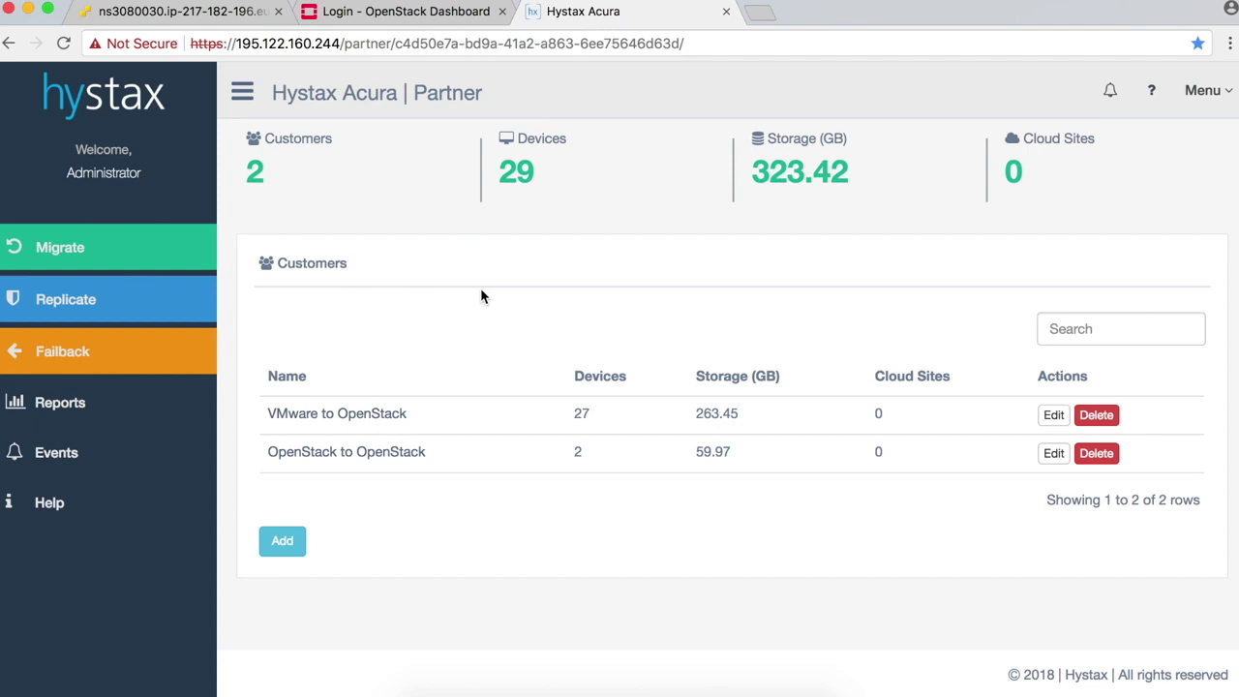
click(389, 417)
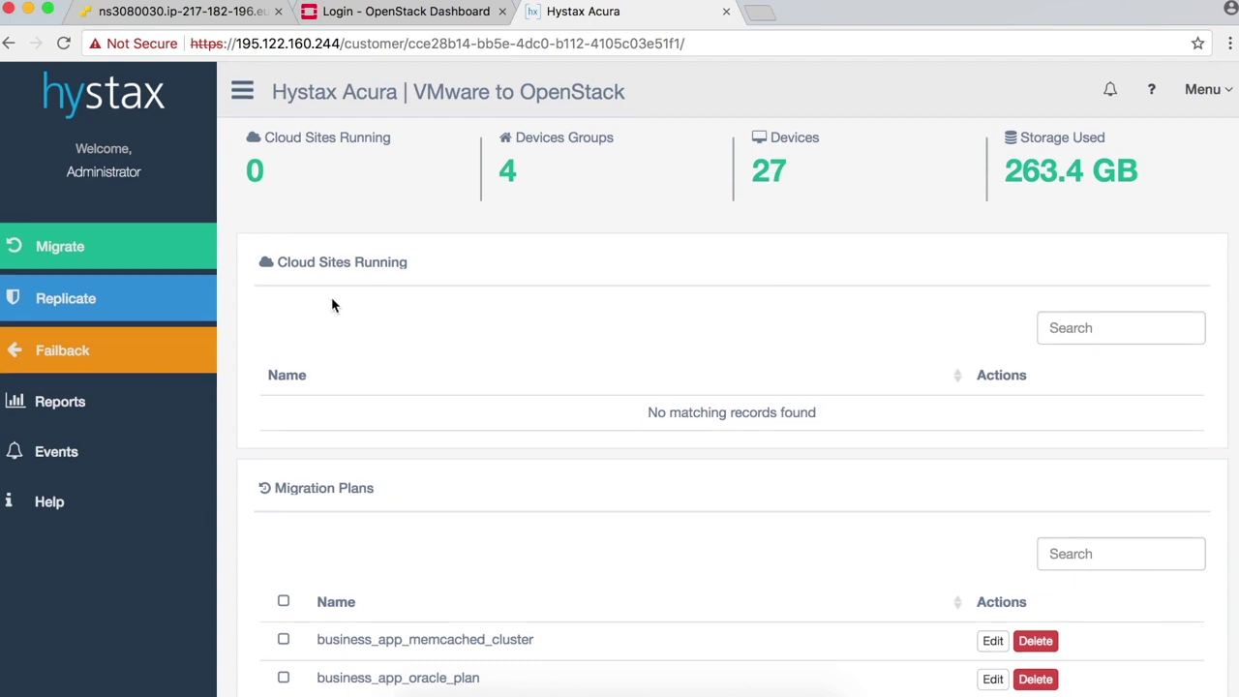
scroll(832, 325, down, 10)
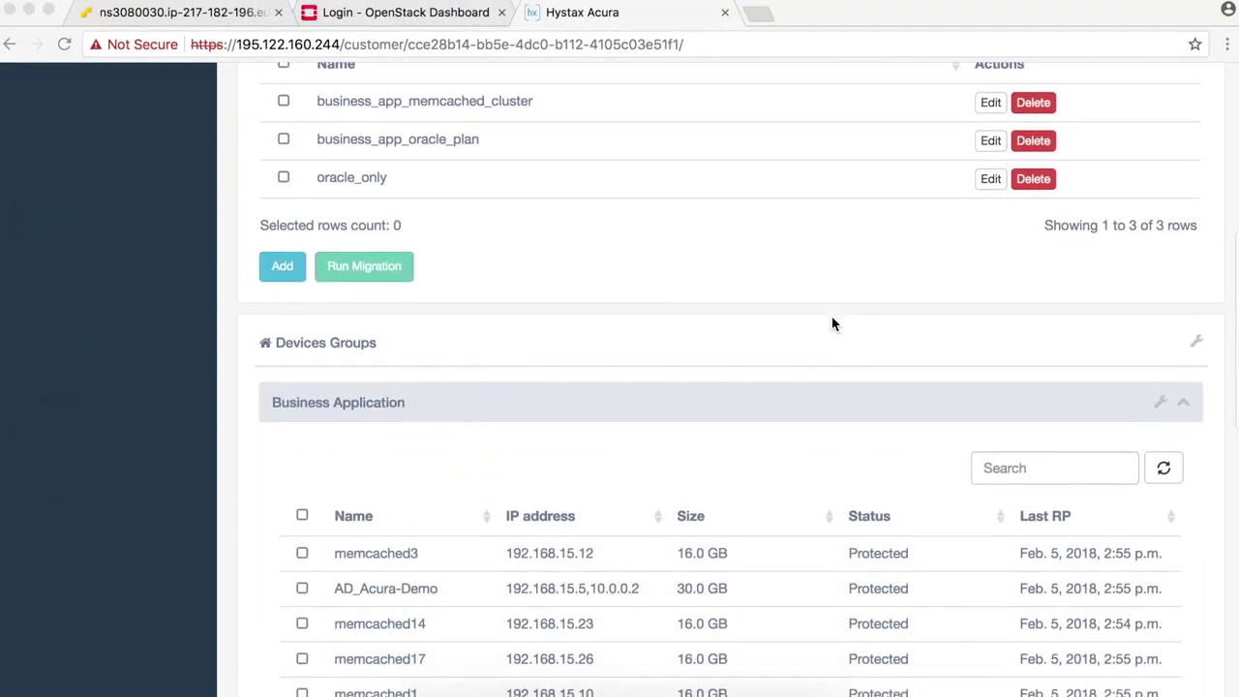
scroll(831, 324, down, 2)
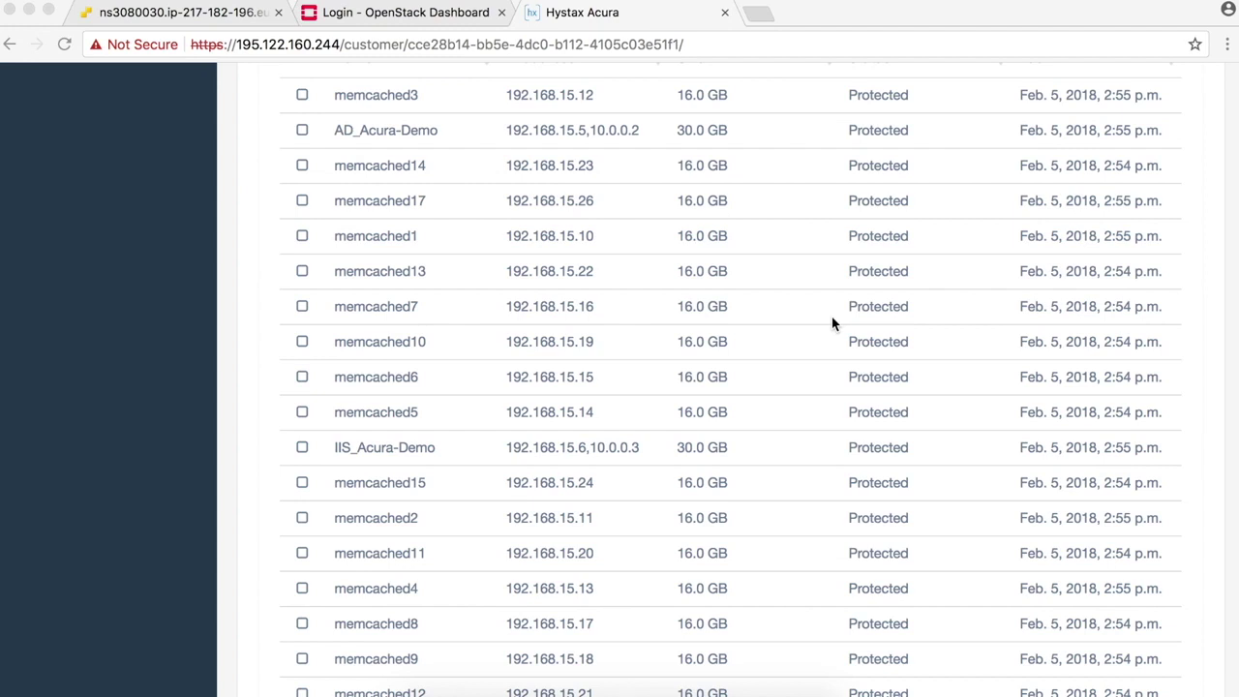
scroll(832, 317, down, 3)
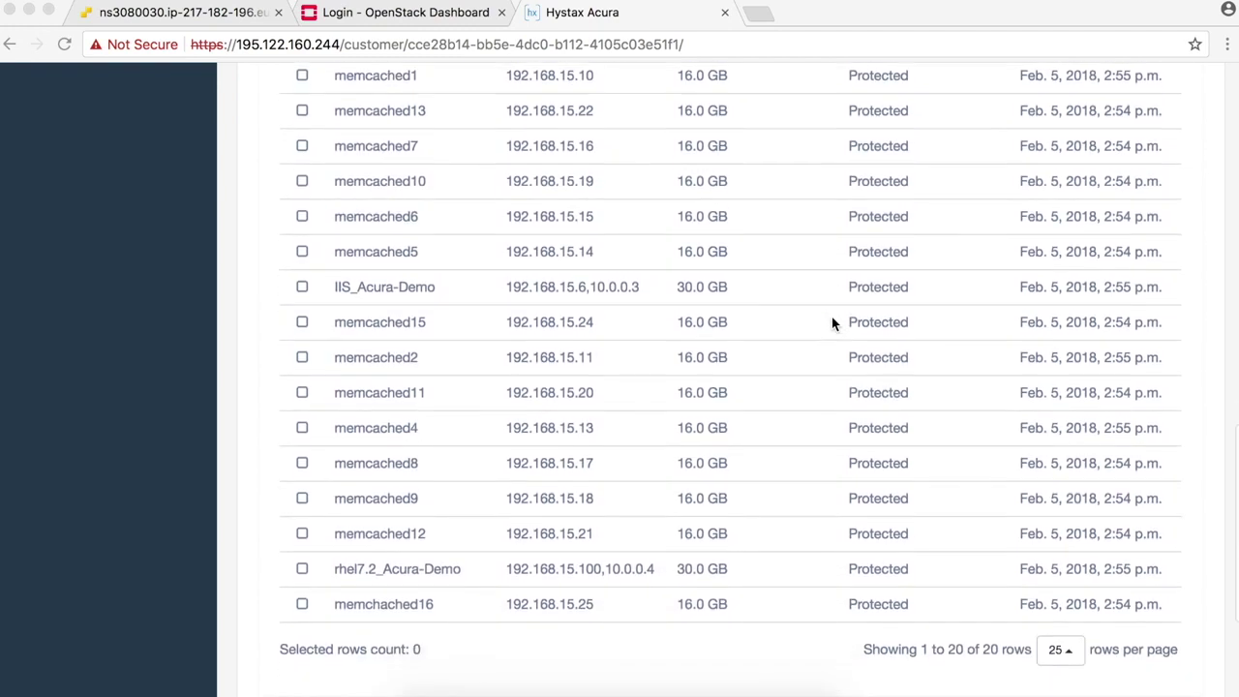
scroll(832, 317, up, 6)
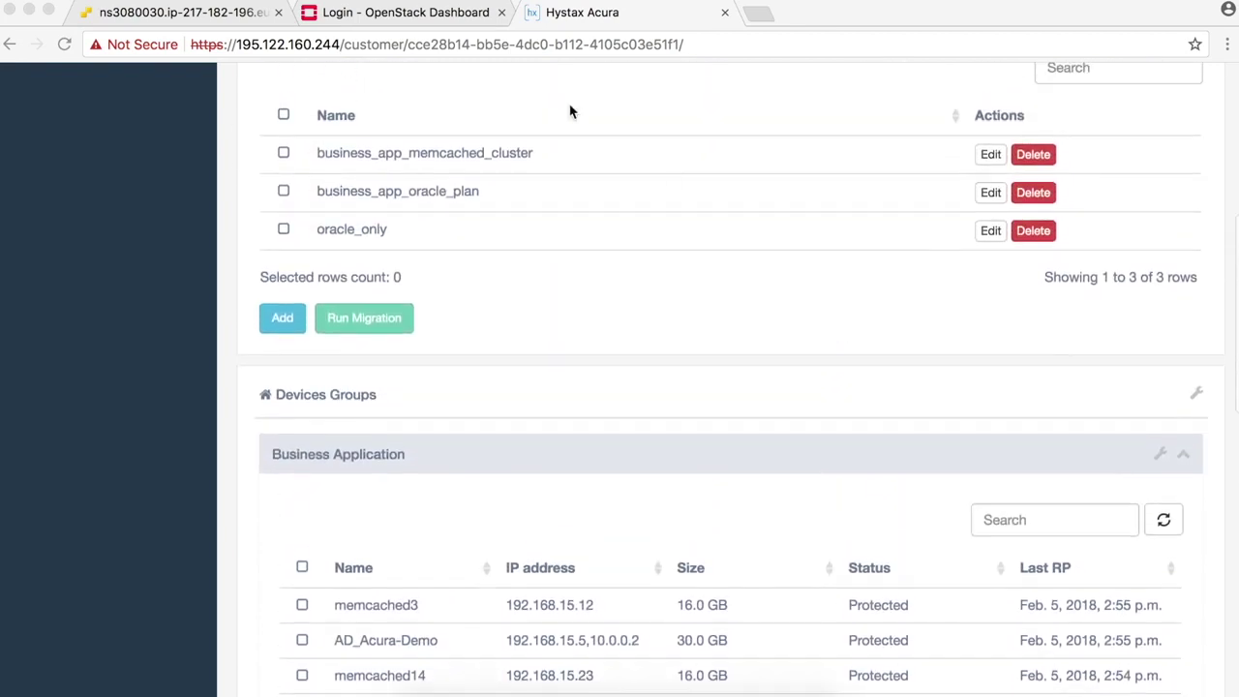
Copy the demo application's address from Sublime Text and open 54.37.195.36 in a new browser tab
click(141, 15)
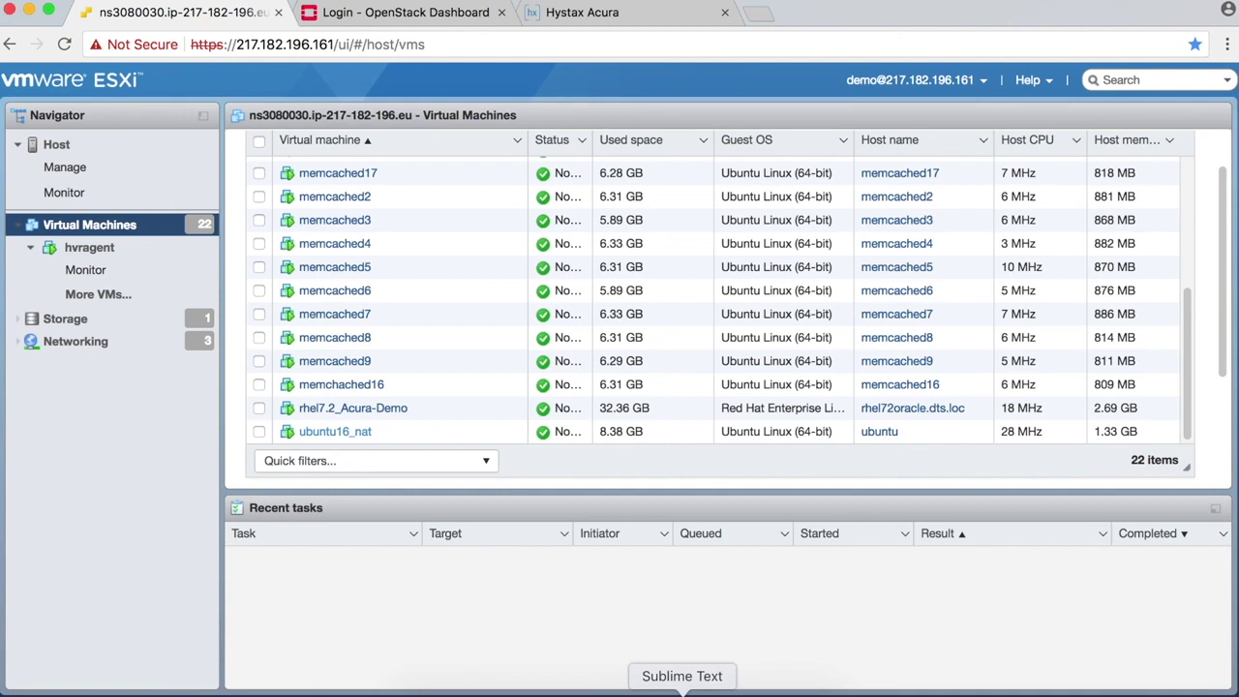
click(682, 689)
key(super+c)
click(338, 148)
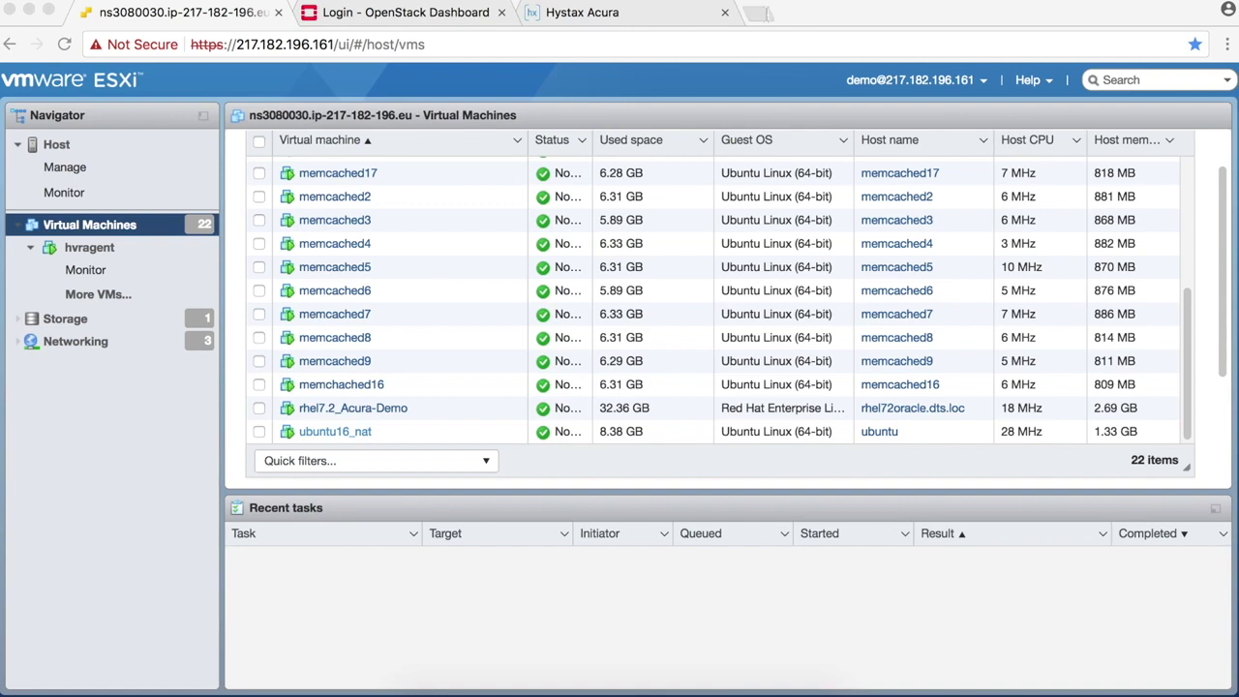
click(764, 14)
key(super+v)
key(Return)
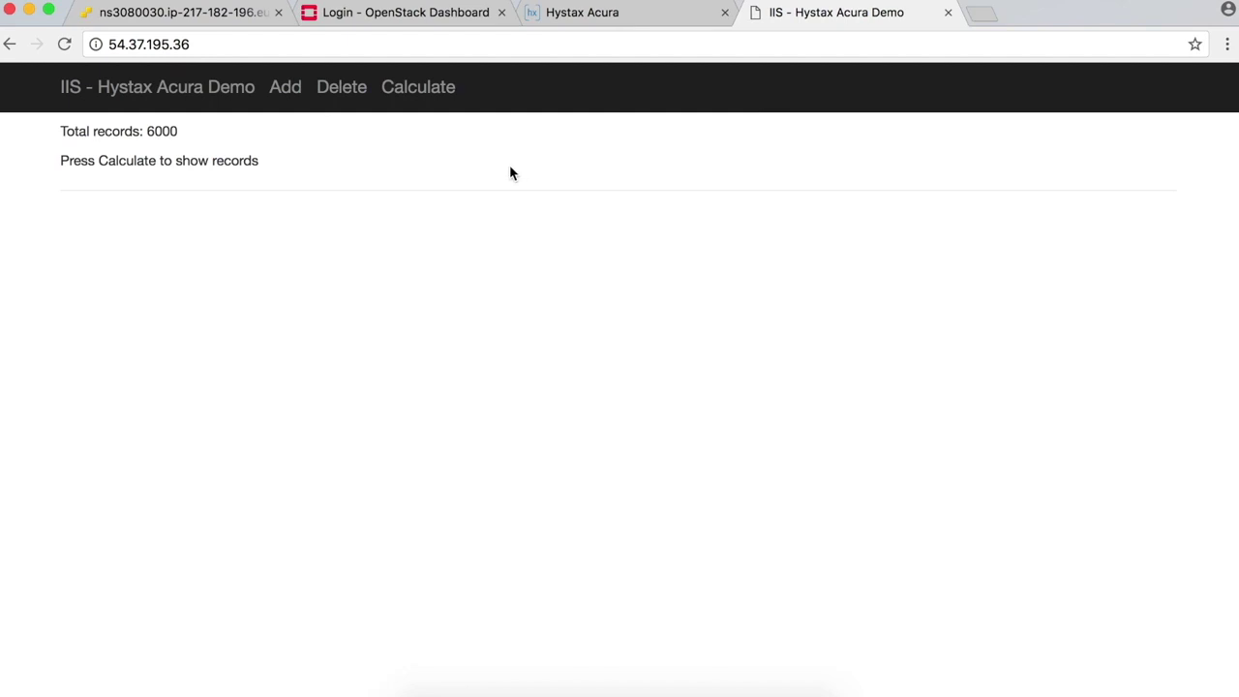
Calculate the demo application's records and examine the record table, the memcached host list and the elapsed time
click(435, 96)
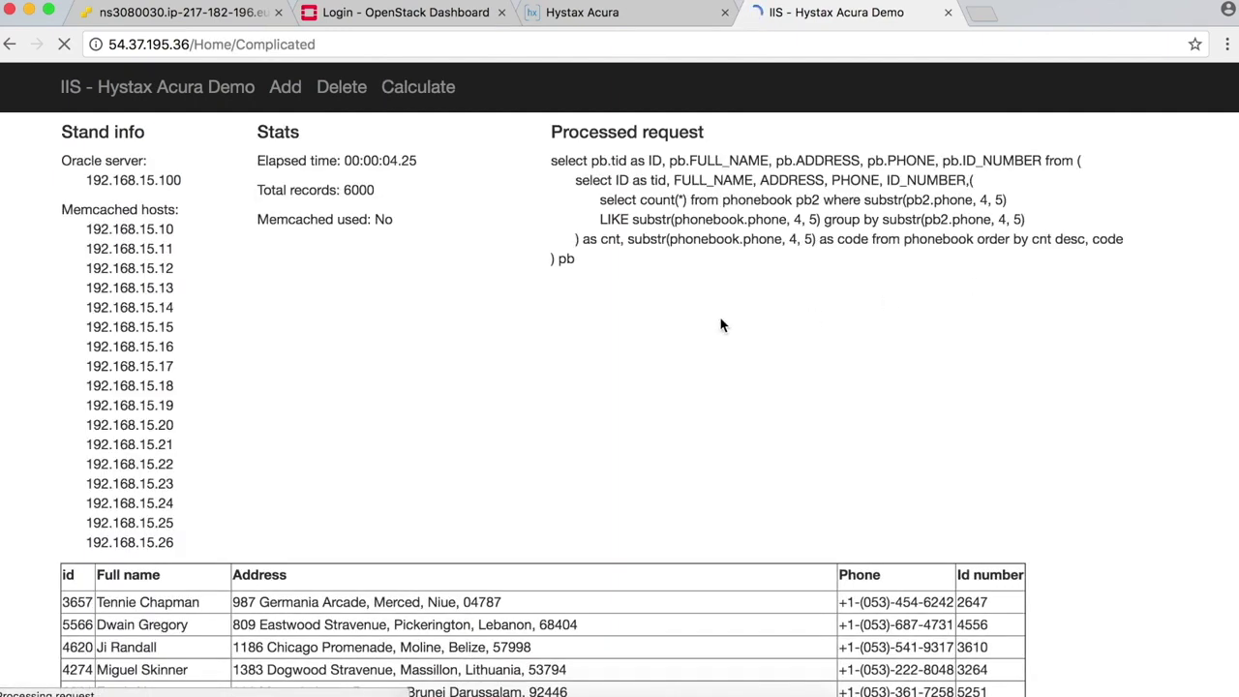
scroll(639, 411, down, 5)
scroll(639, 410, down, 10)
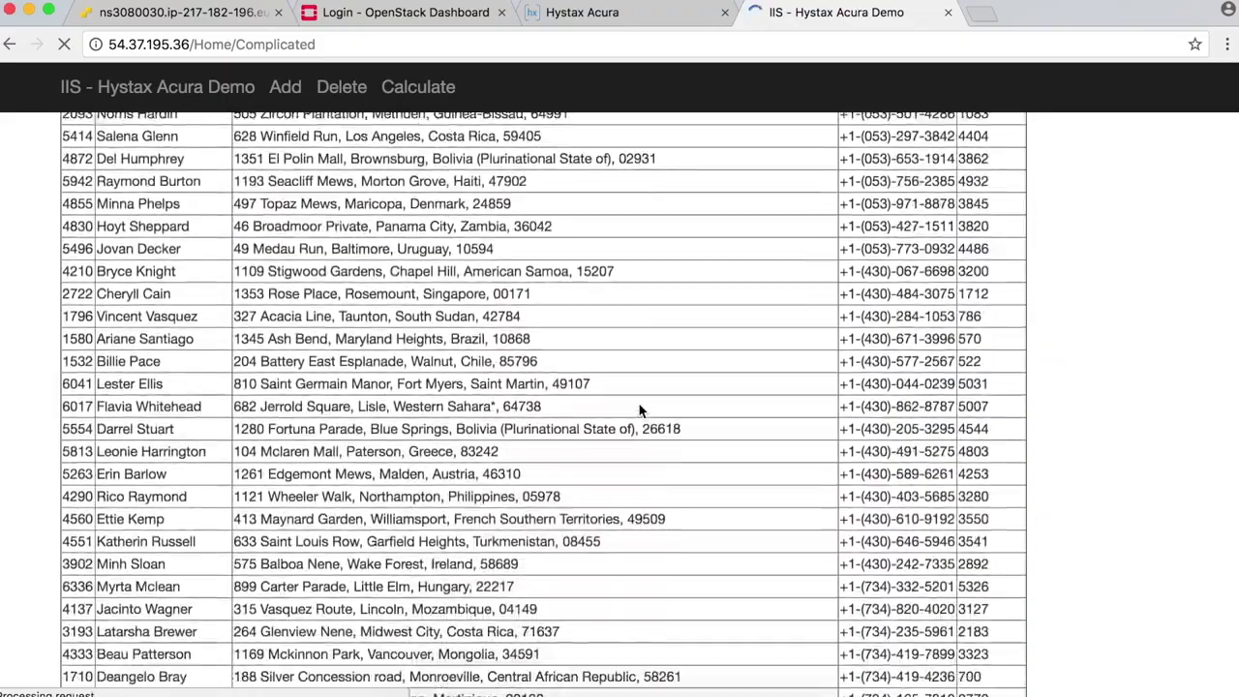
scroll(639, 410, down, 5)
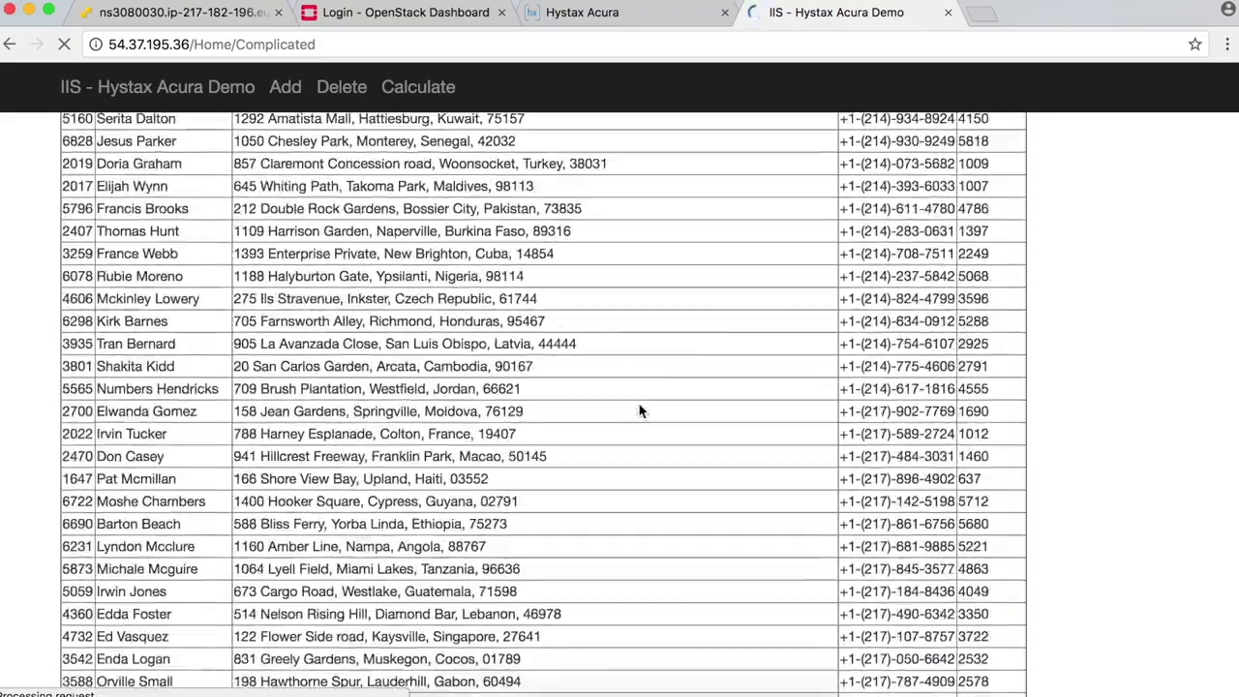
scroll(639, 410, up, 20)
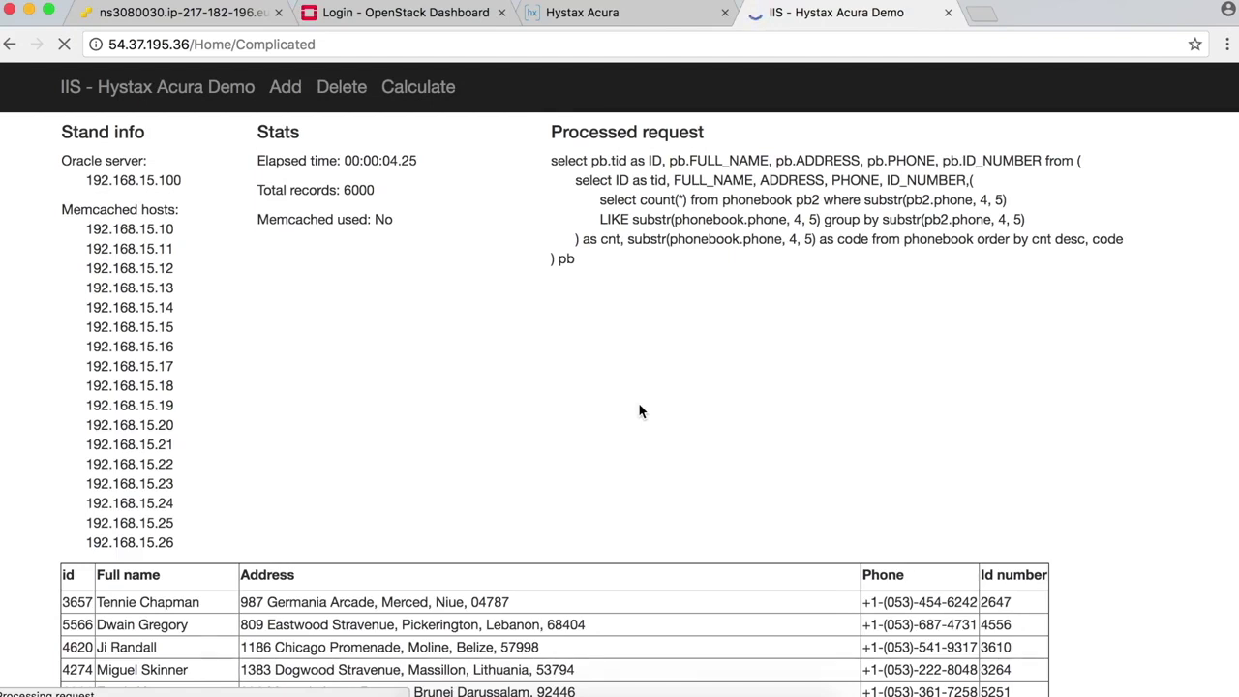
click(173, 538)
drag(174, 540, 89, 233)
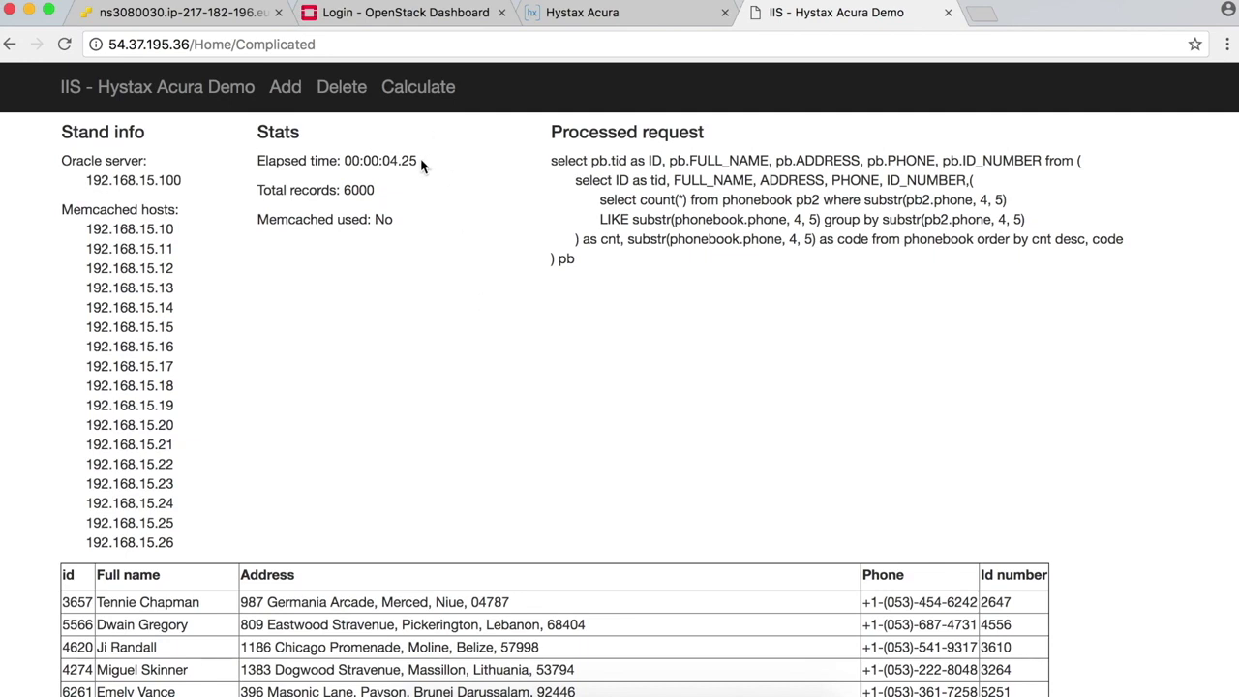
mouse_move(418, 161)
mouse_down()
mouse_move(390, 163)
mouse_move(428, 211)
mouse_move(442, 162)
mouse_up()
Run the calculation again and check the elapsed time and memcached usage in the stats
click(441, 96)
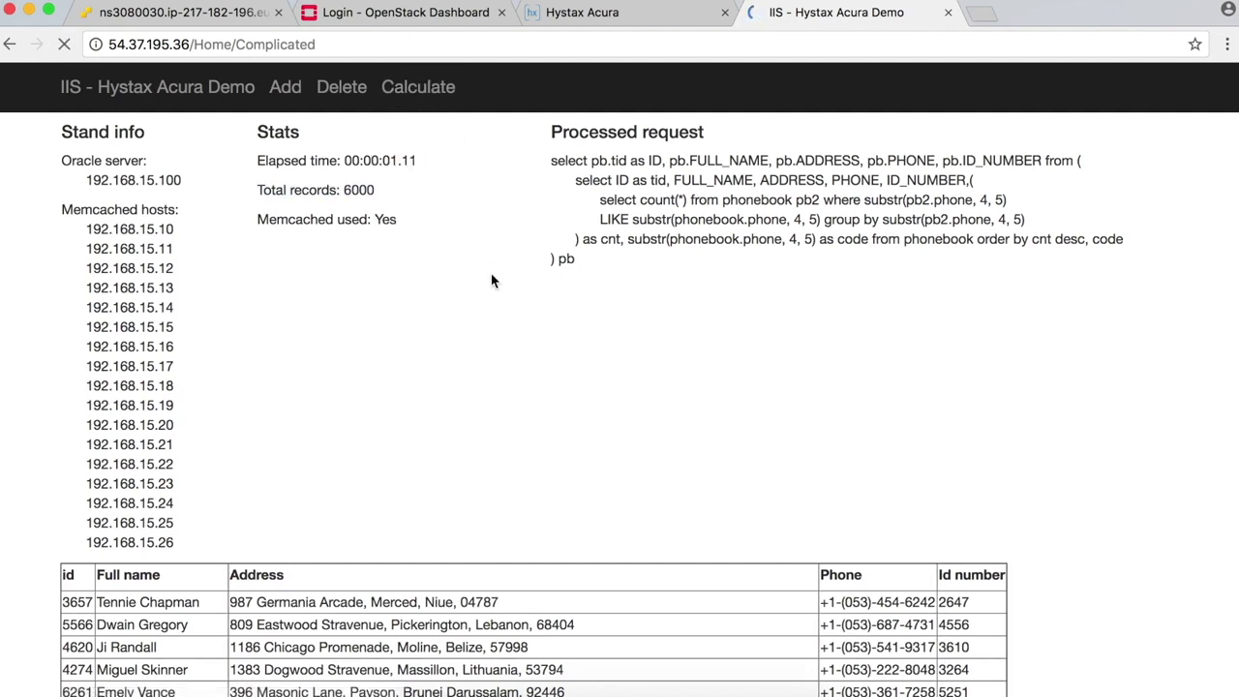
drag(381, 159, 444, 160)
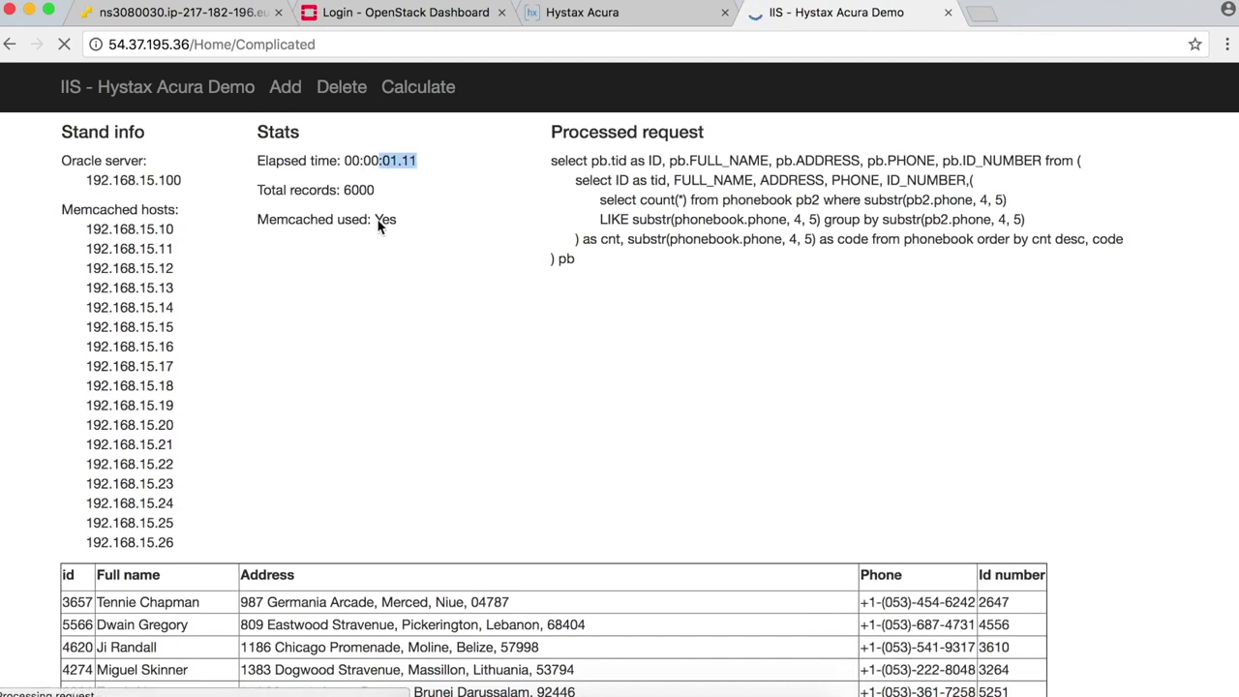
click(493, 356)
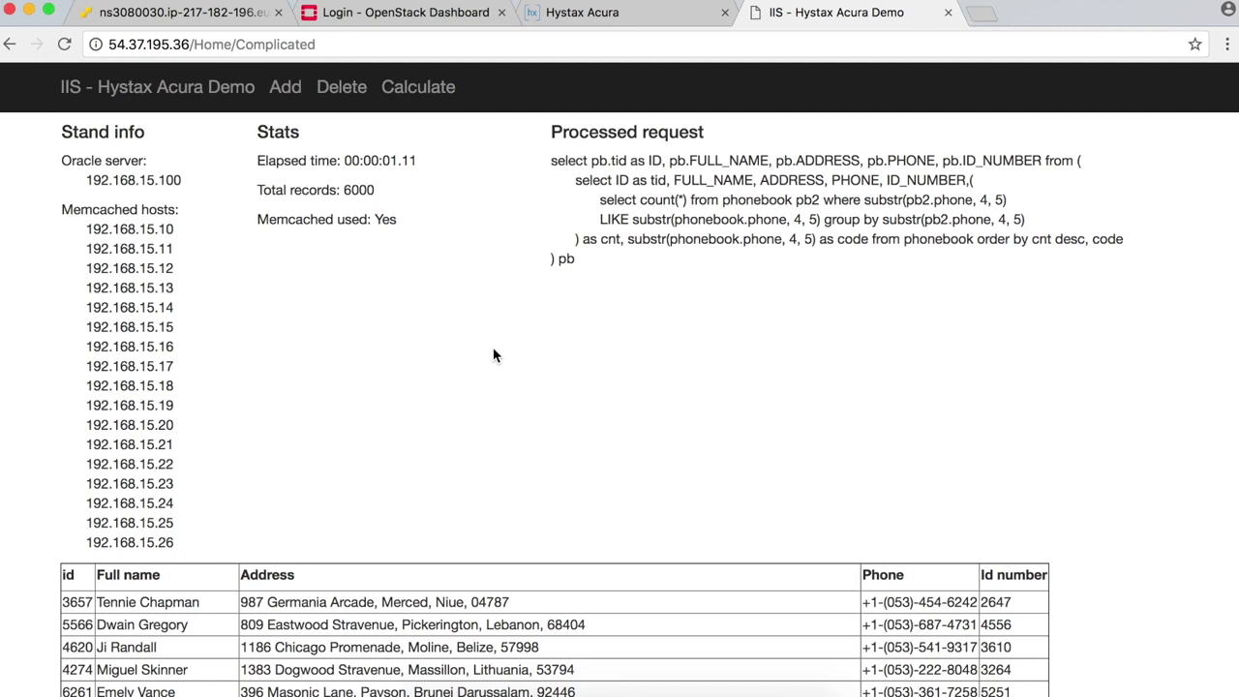
Add a record with full name "VMware to OpenStack", address "Amsterdam" and a phone number
click(284, 89)
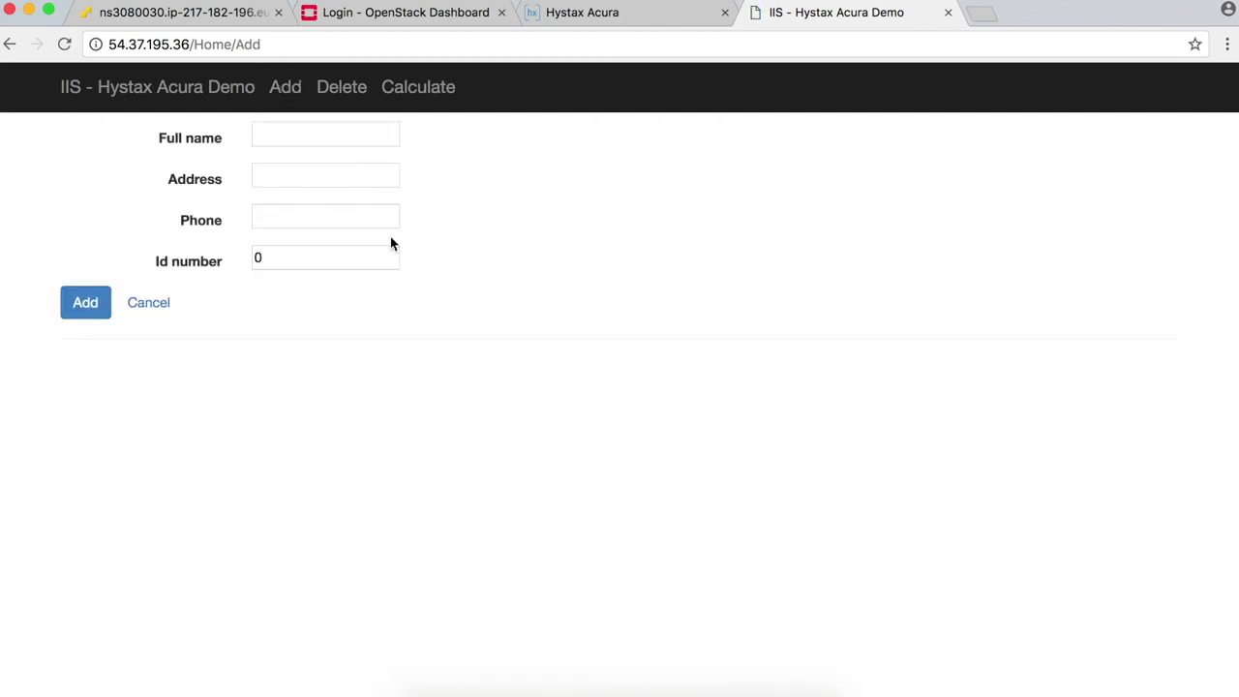
click(286, 136)
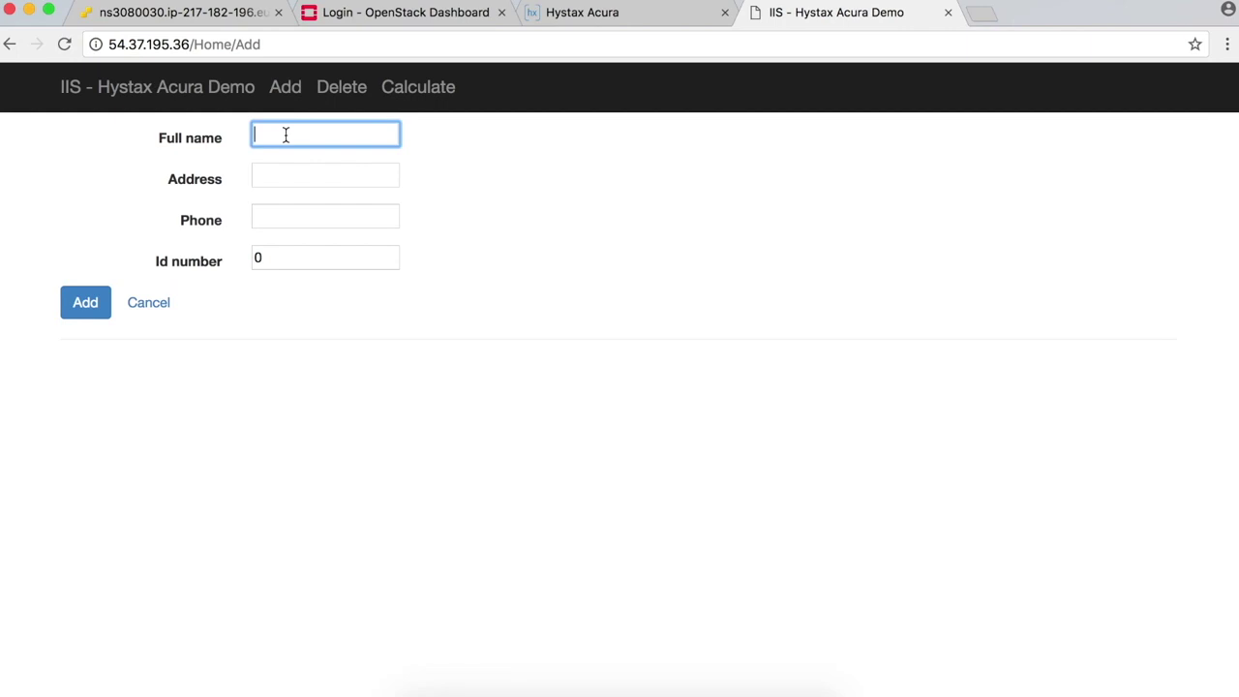
text(VMware to OpenStack)
key(Tab)
text(Amst)
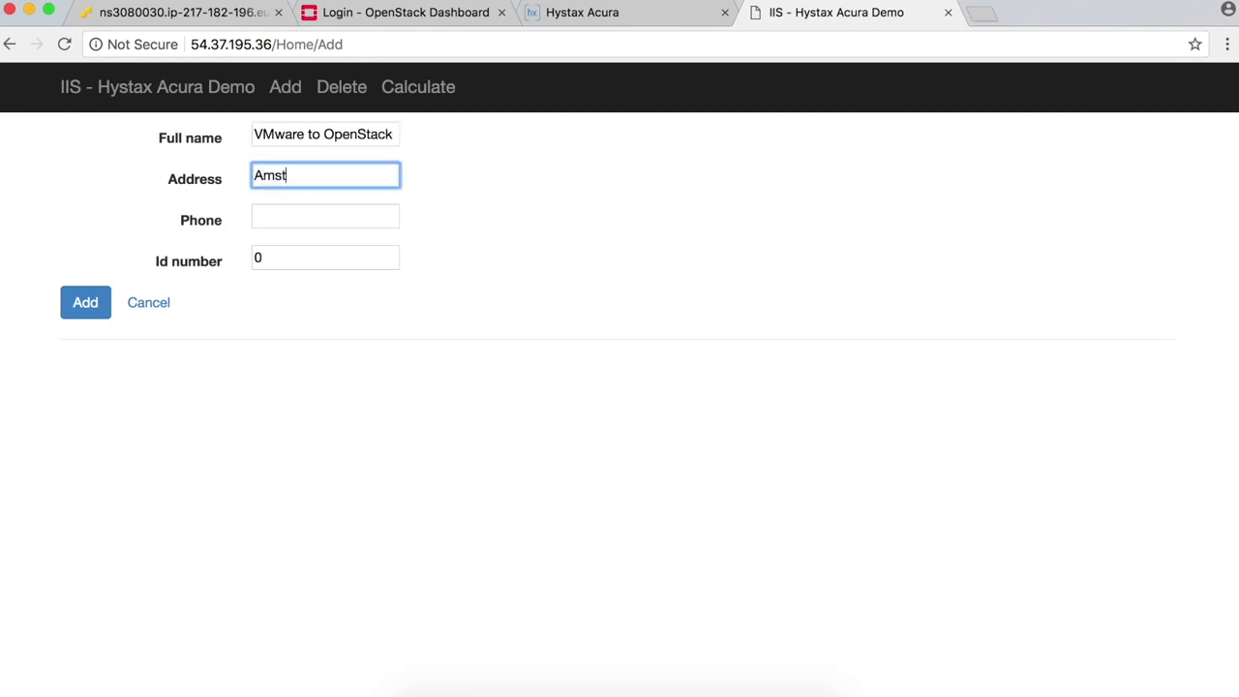
text(erdam)
key(Tab)
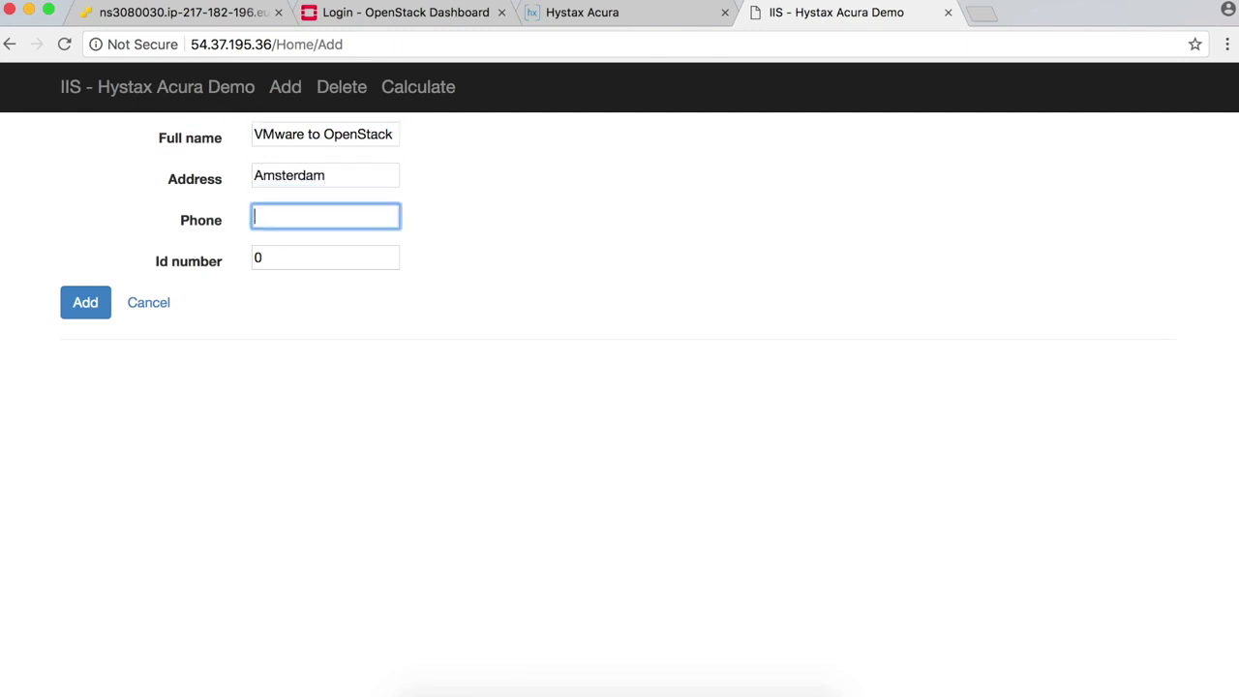
text(125342634)
click(85, 302)
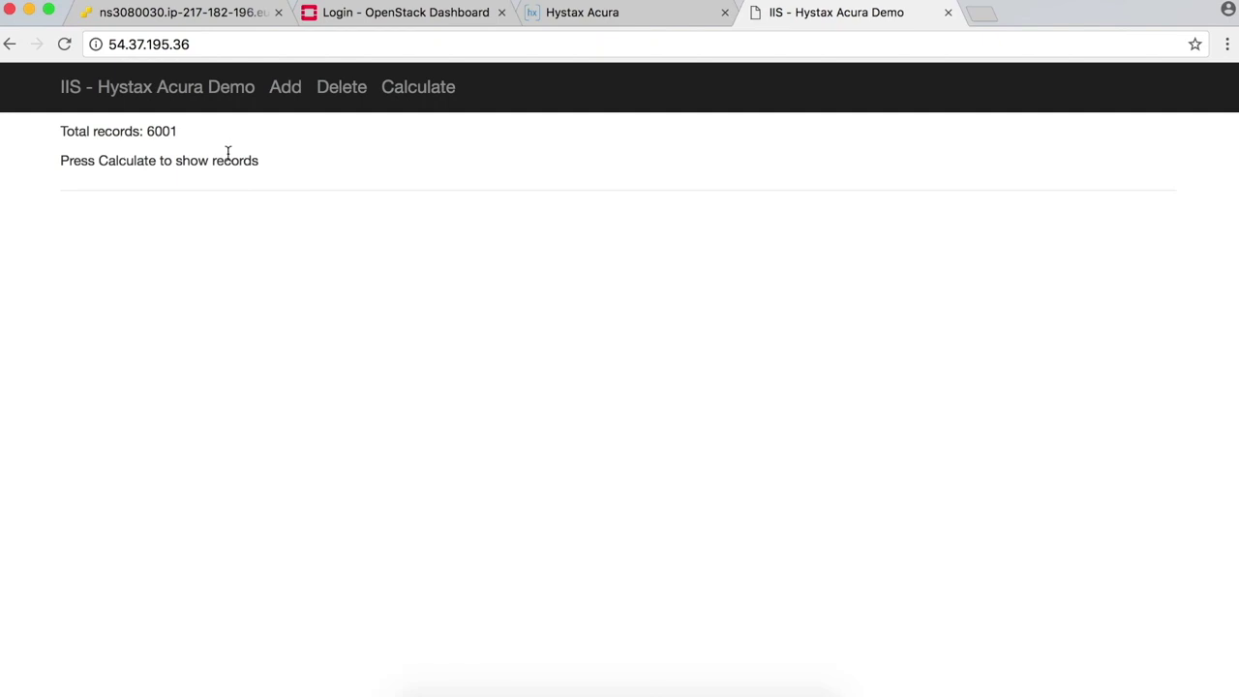
Check the total record count on the start page and calculate the records once more
click(180, 139)
drag(179, 138, 143, 135)
click(453, 95)
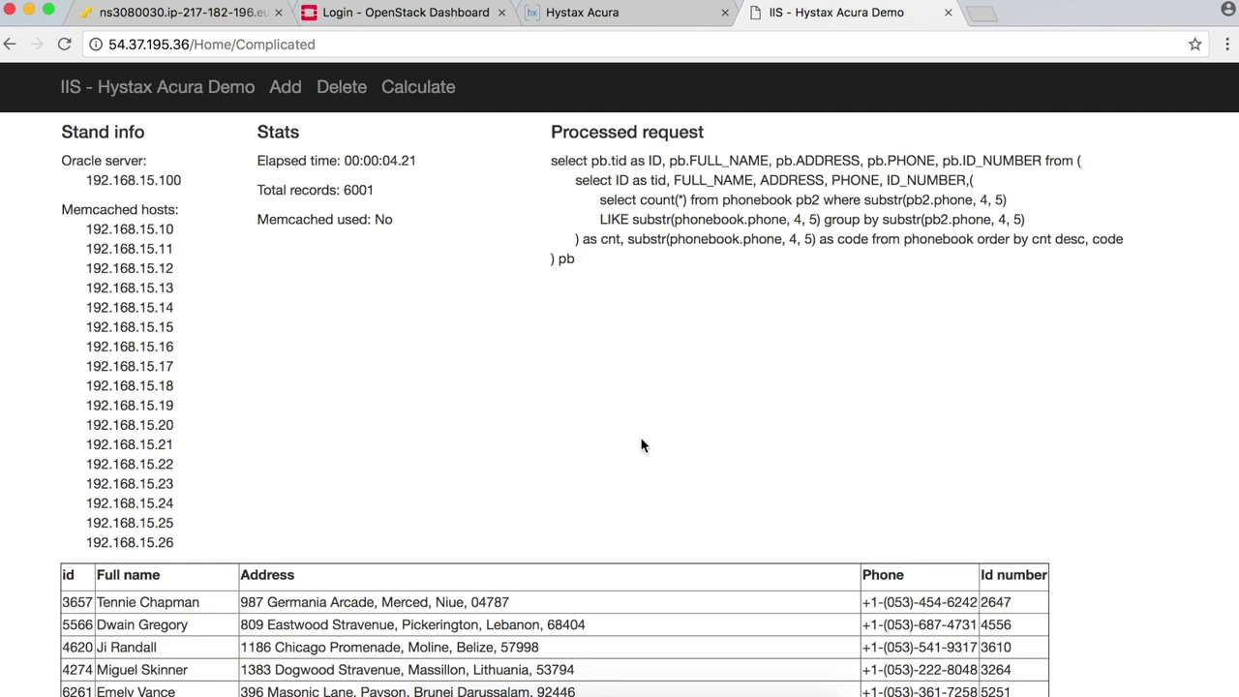
Search the results page for "vmwa" to locate the added record, and check the total records in the stats
key(super+f)
text(vmwa)
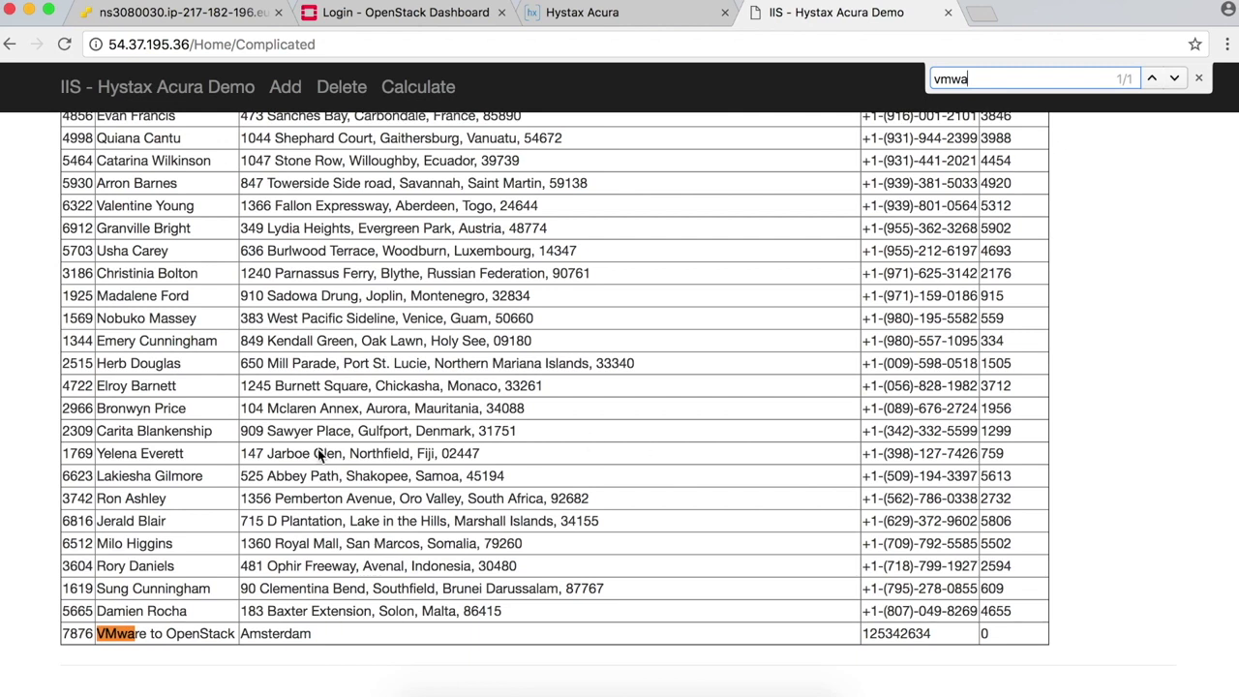
click(98, 637)
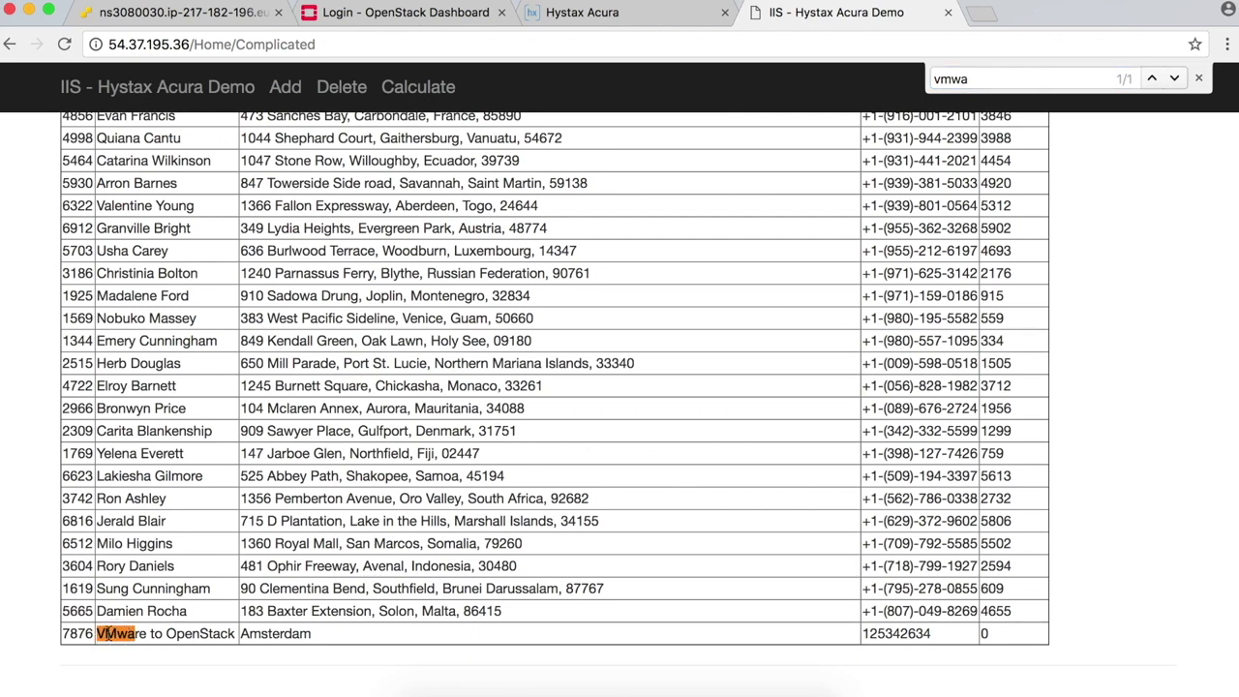
drag(97, 635, 234, 634)
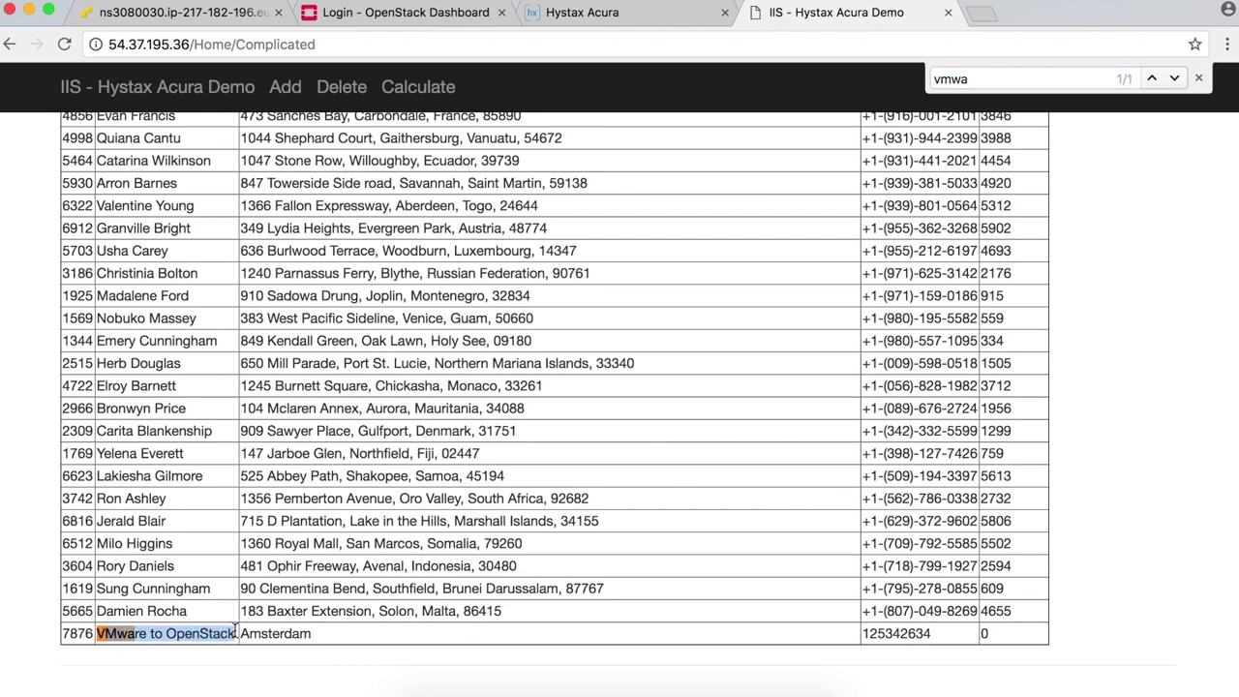
click(1213, 424)
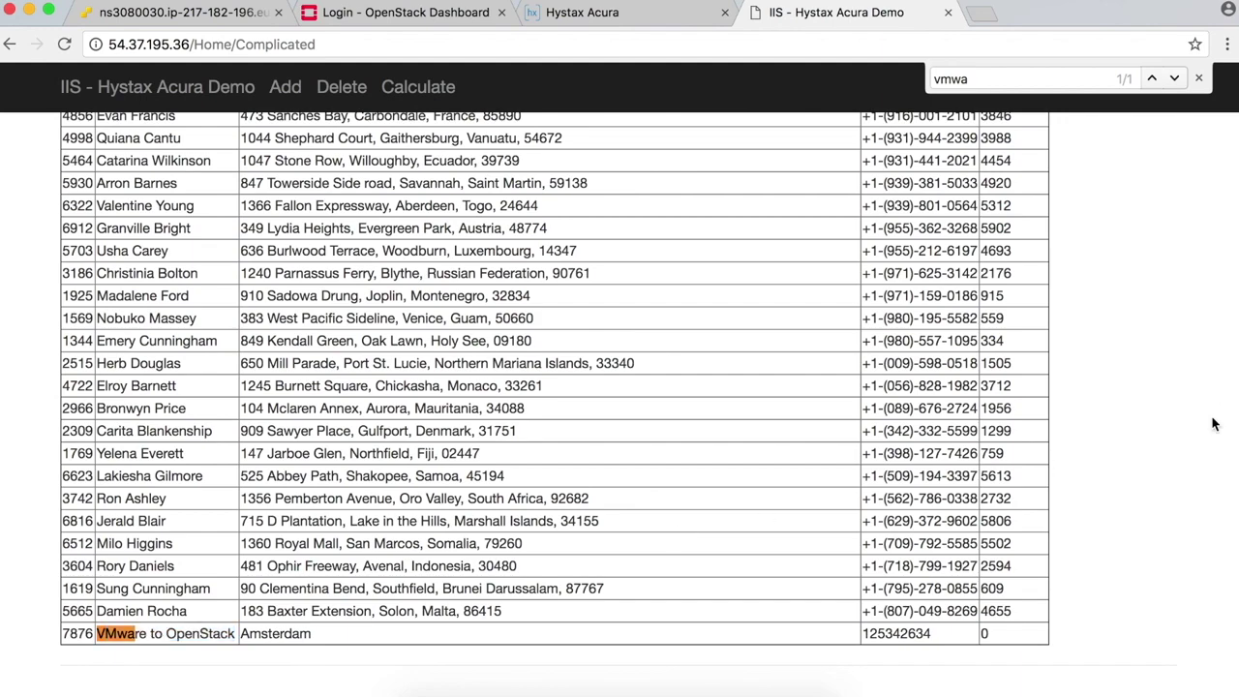
scroll(1213, 424, up, 20)
drag(374, 193, 342, 189)
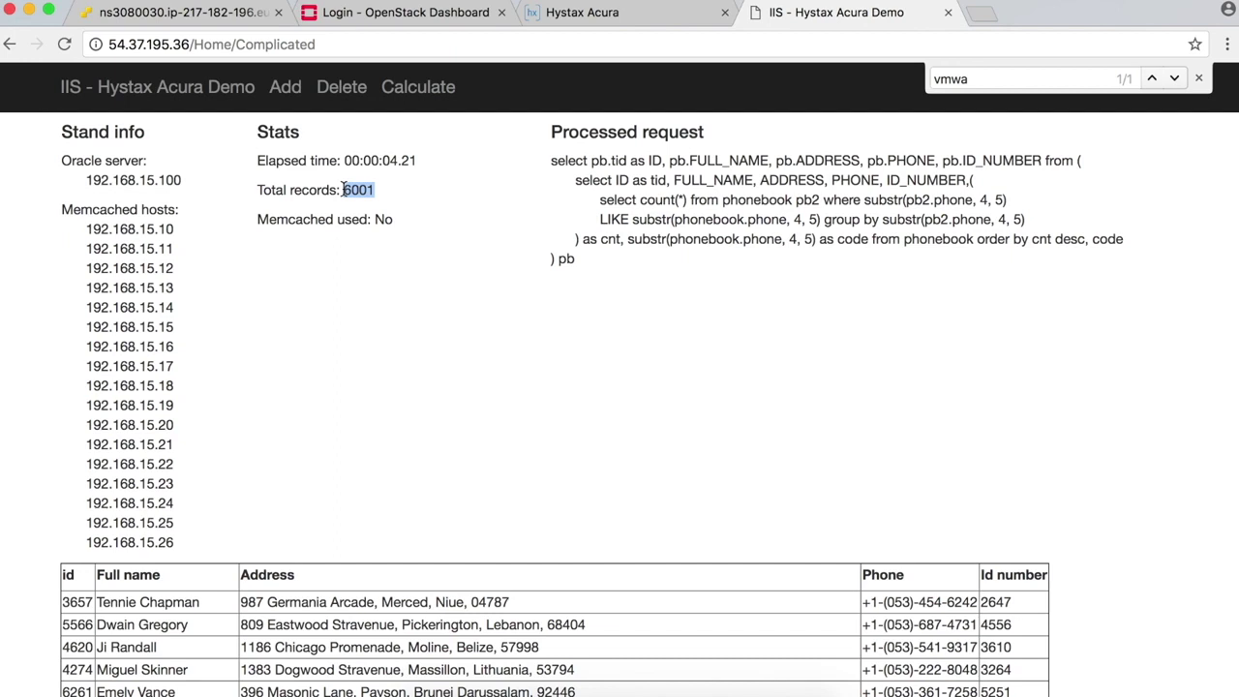
Close the page search and switch to Hystax Acura to view the VMware to OpenStack overview
click(1199, 80)
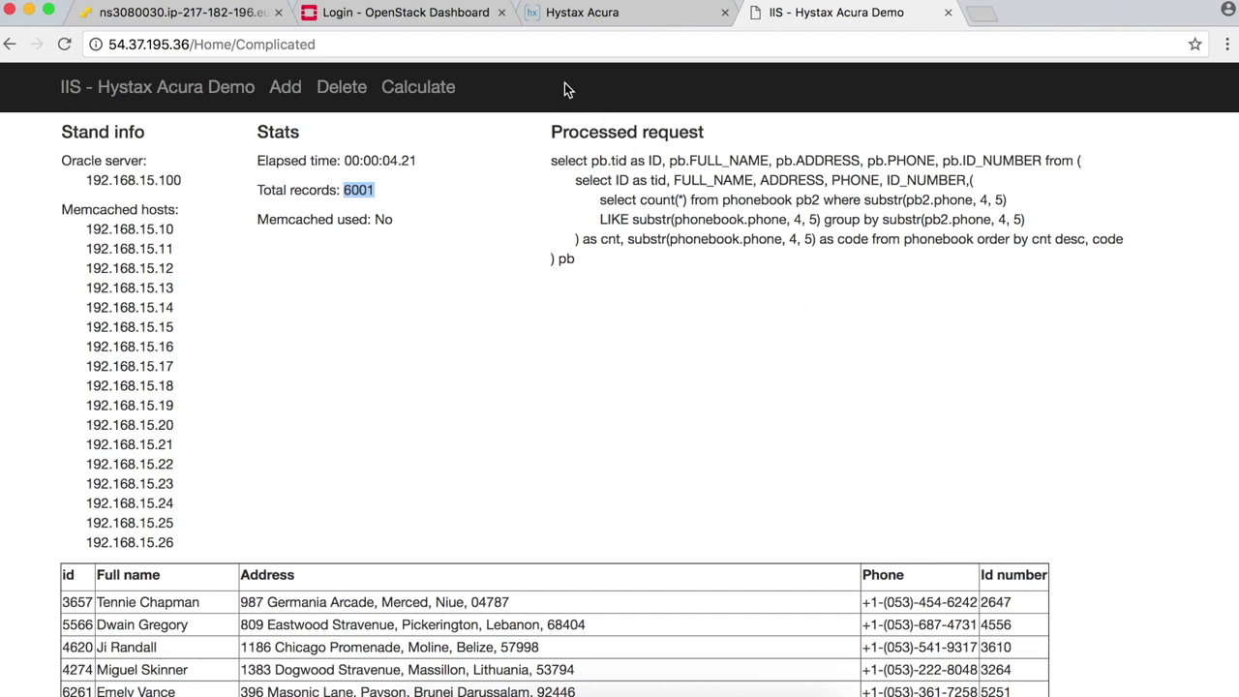
click(623, 20)
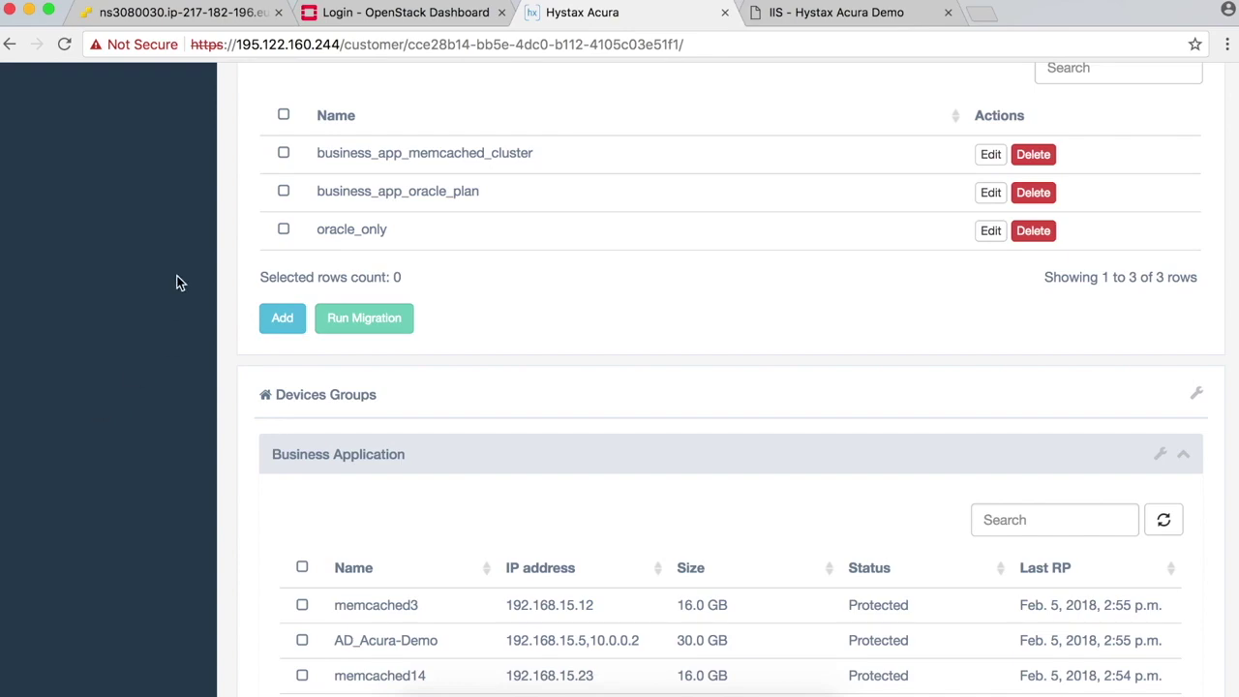
scroll(176, 283, down, 3)
scroll(176, 282, up, 8)
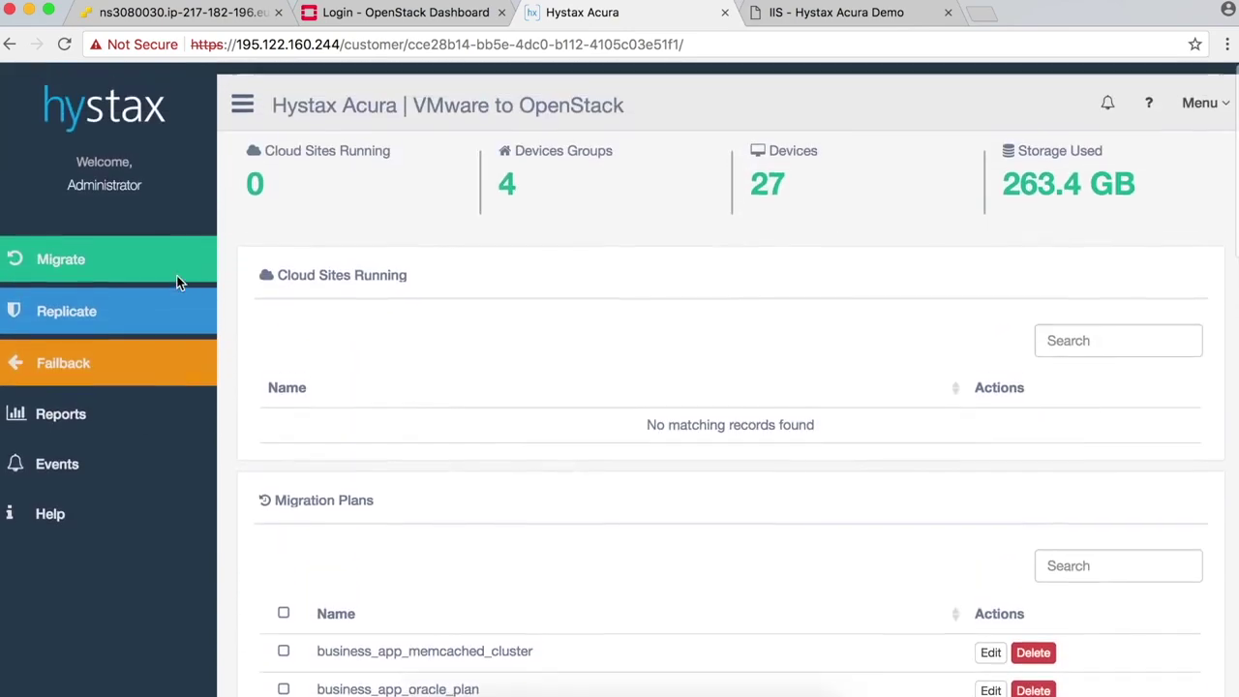
Select all devices in the Business Application group and start replication for them
scroll(177, 283, down, 5)
scroll(177, 282, down, 3)
click(299, 285)
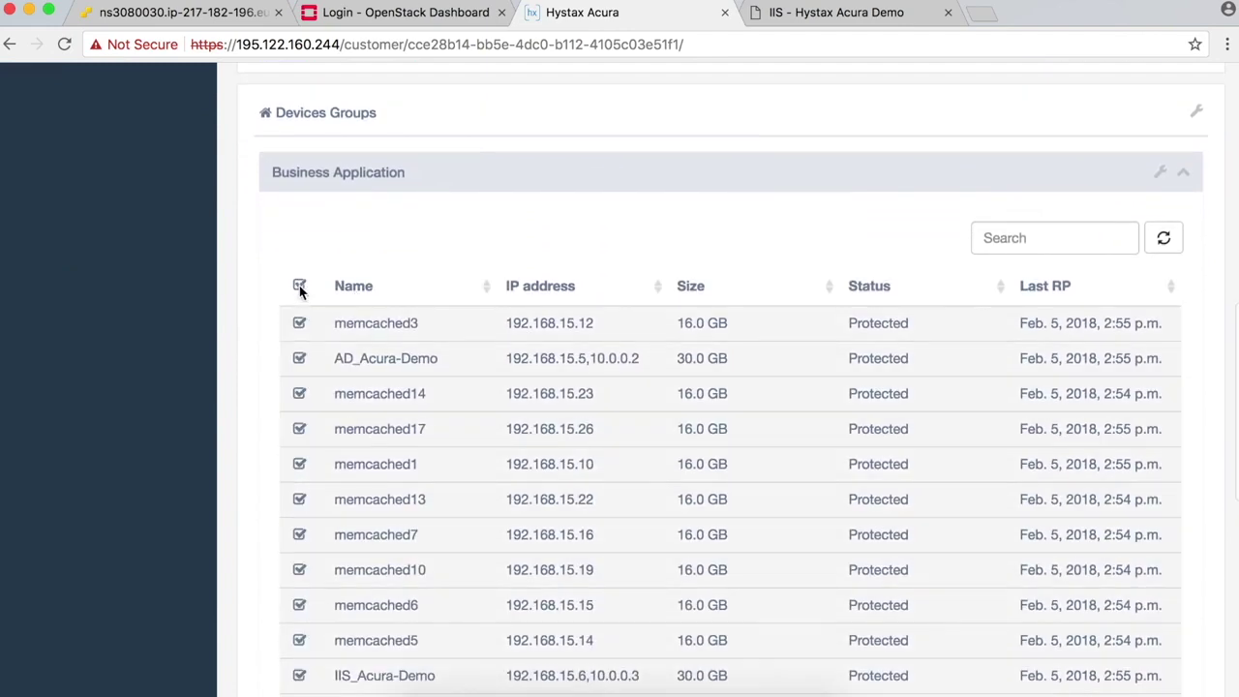
scroll(194, 284, down, 4)
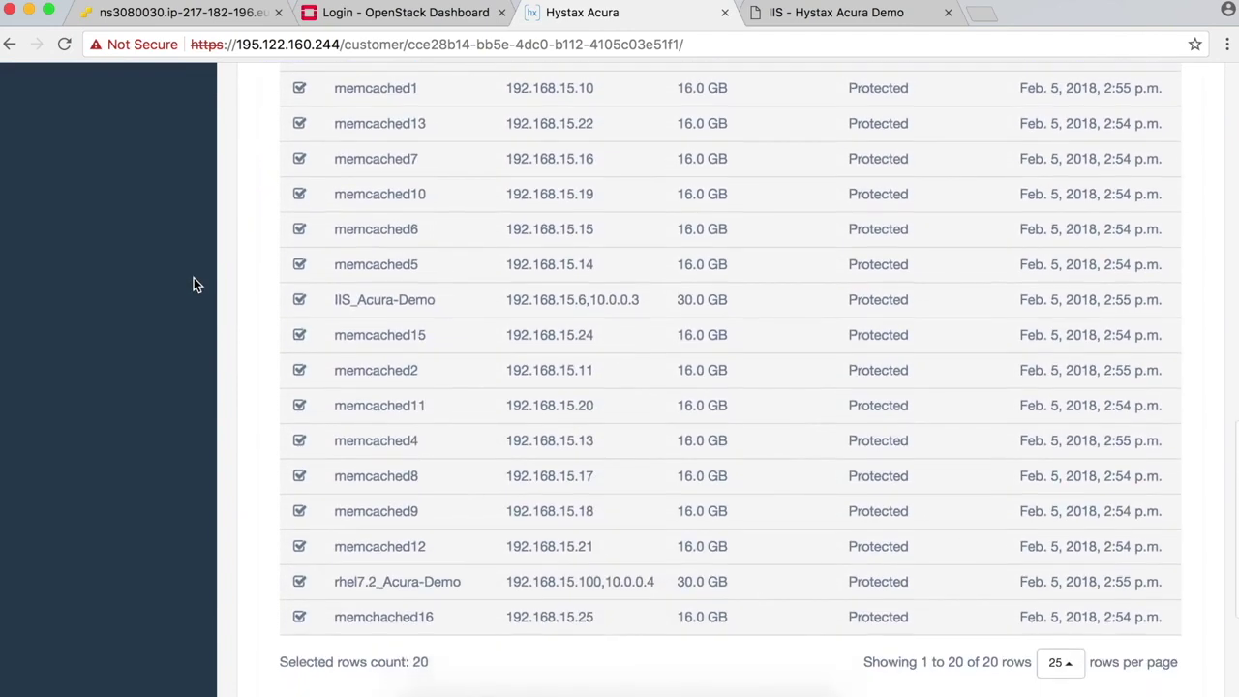
scroll(193, 284, down, 2)
scroll(193, 283, up, 8)
scroll(194, 281, down, 10)
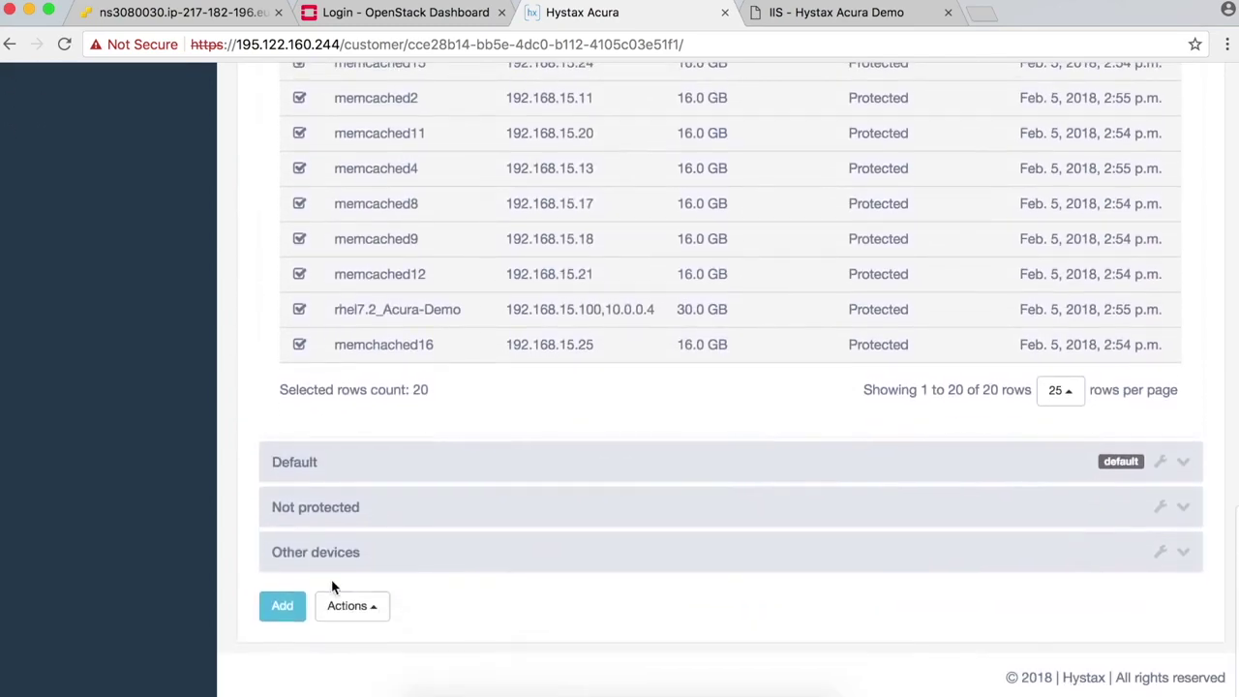
click(379, 619)
click(414, 497)
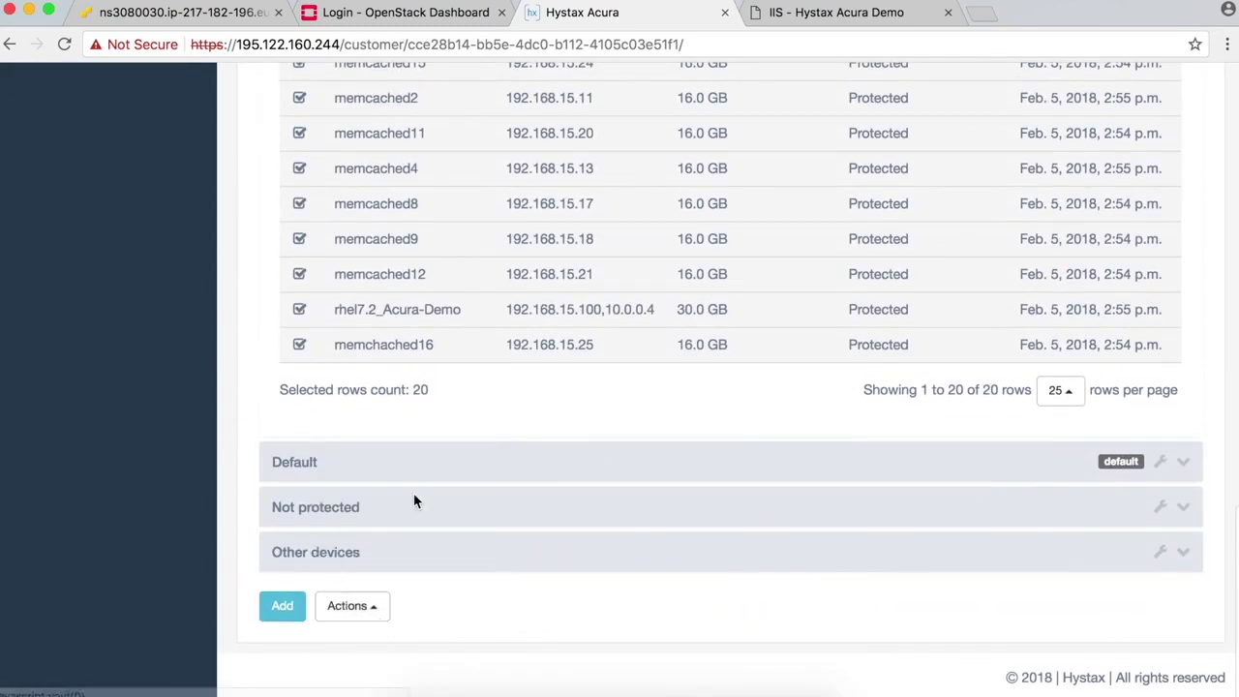
Switch to VMware ESXi and check the snapshot operations among the recent tasks
scroll(217, 388, up, 8)
scroll(239, 395, up, 5)
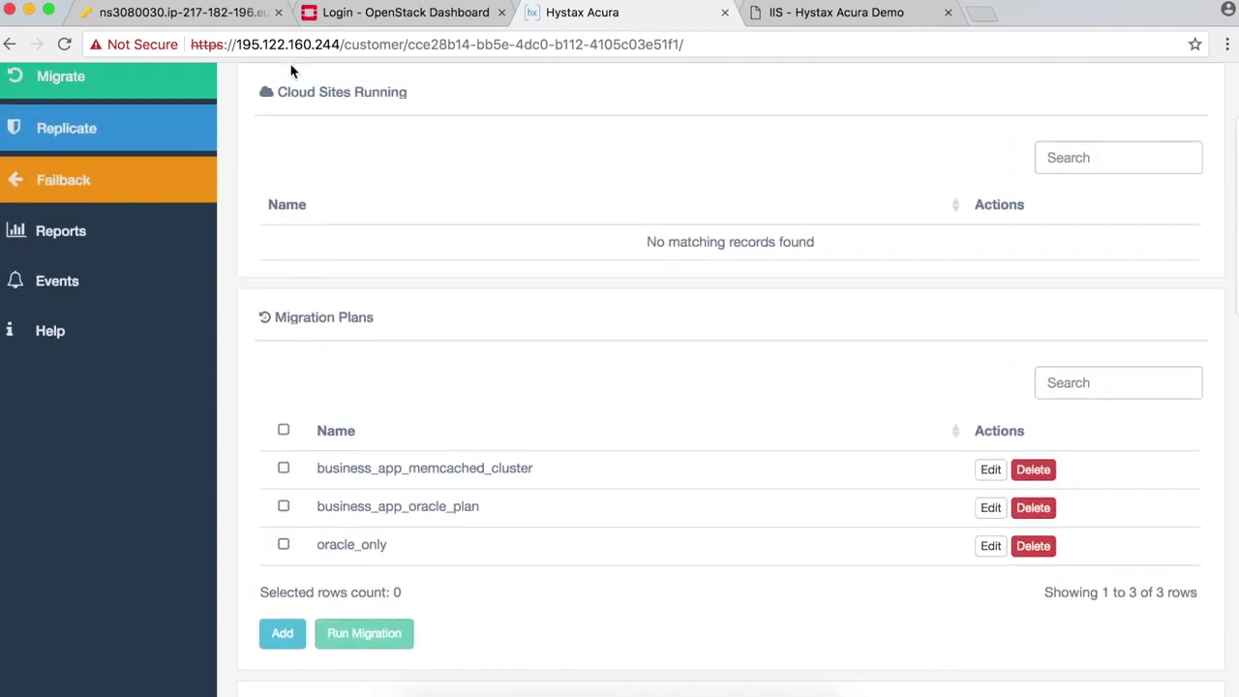
click(189, 12)
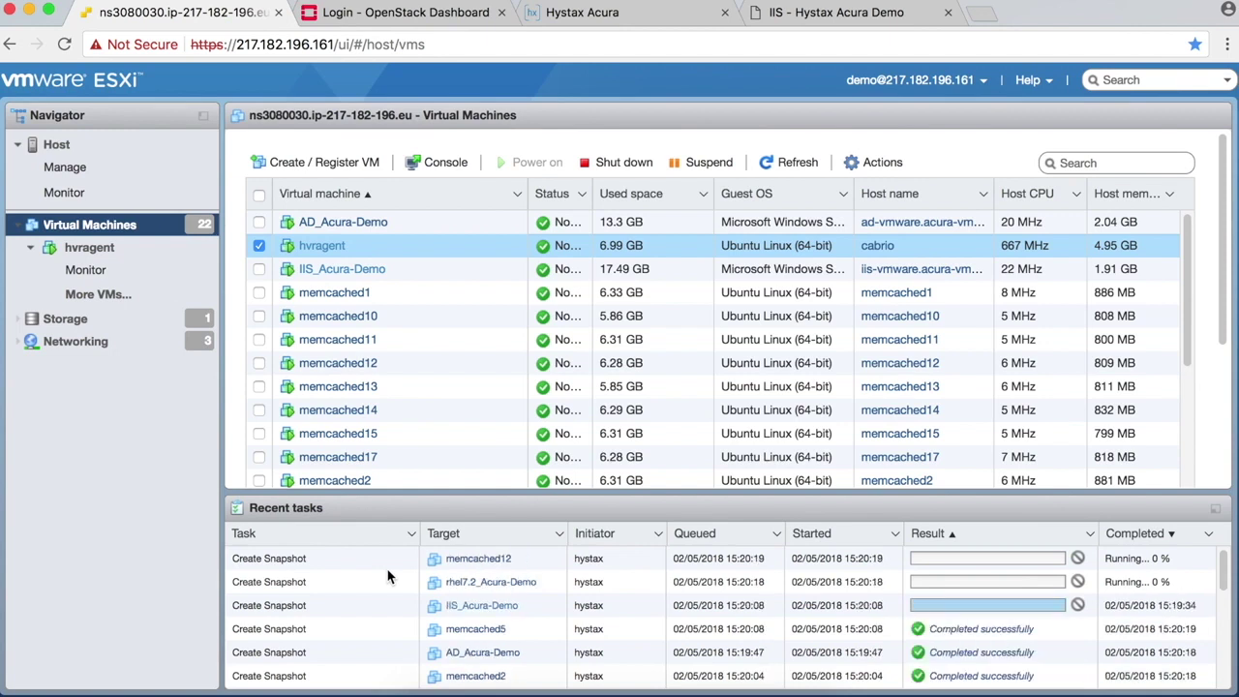
Return to Hystax Acura and review the Business Application group's device statuses and available group options
click(647, 21)
scroll(230, 385, down, 1)
scroll(231, 385, down, 7)
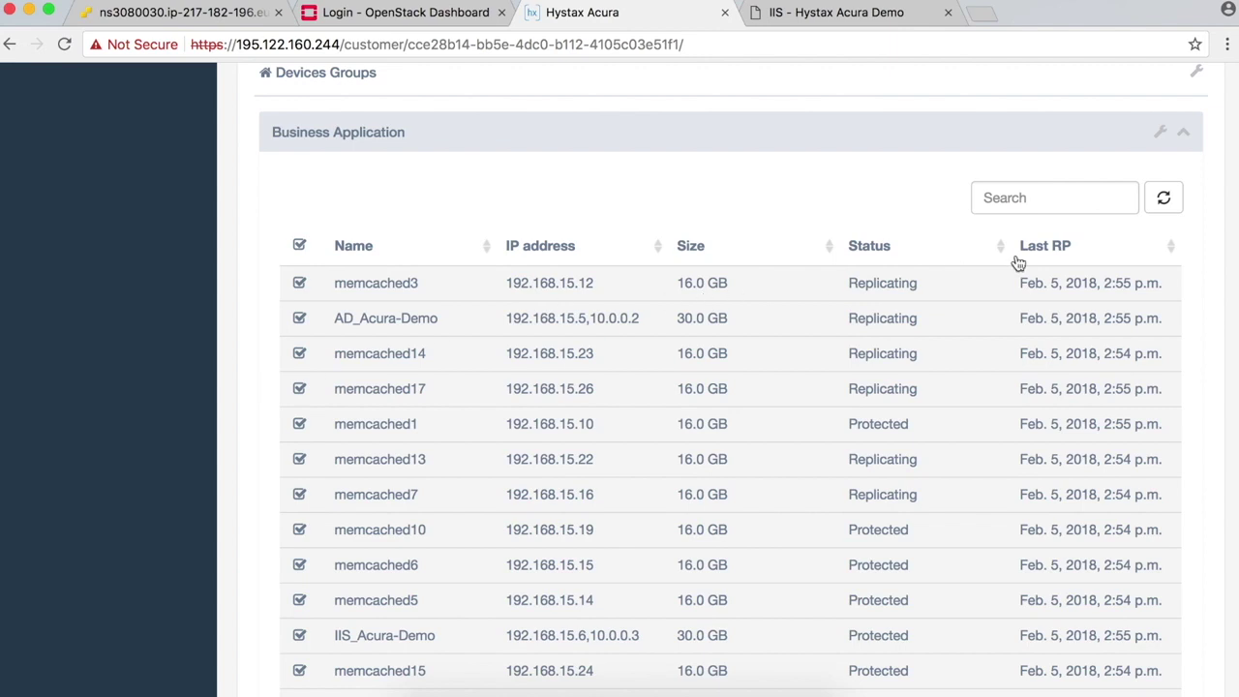
click(1163, 136)
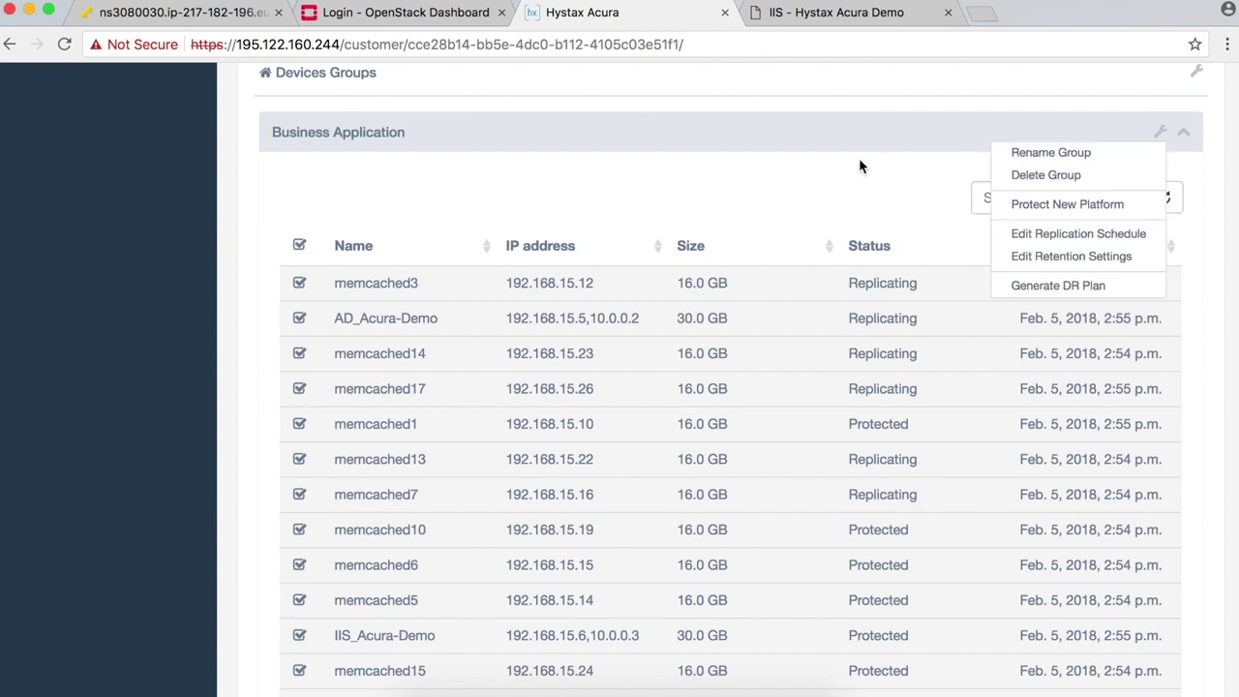
click(854, 194)
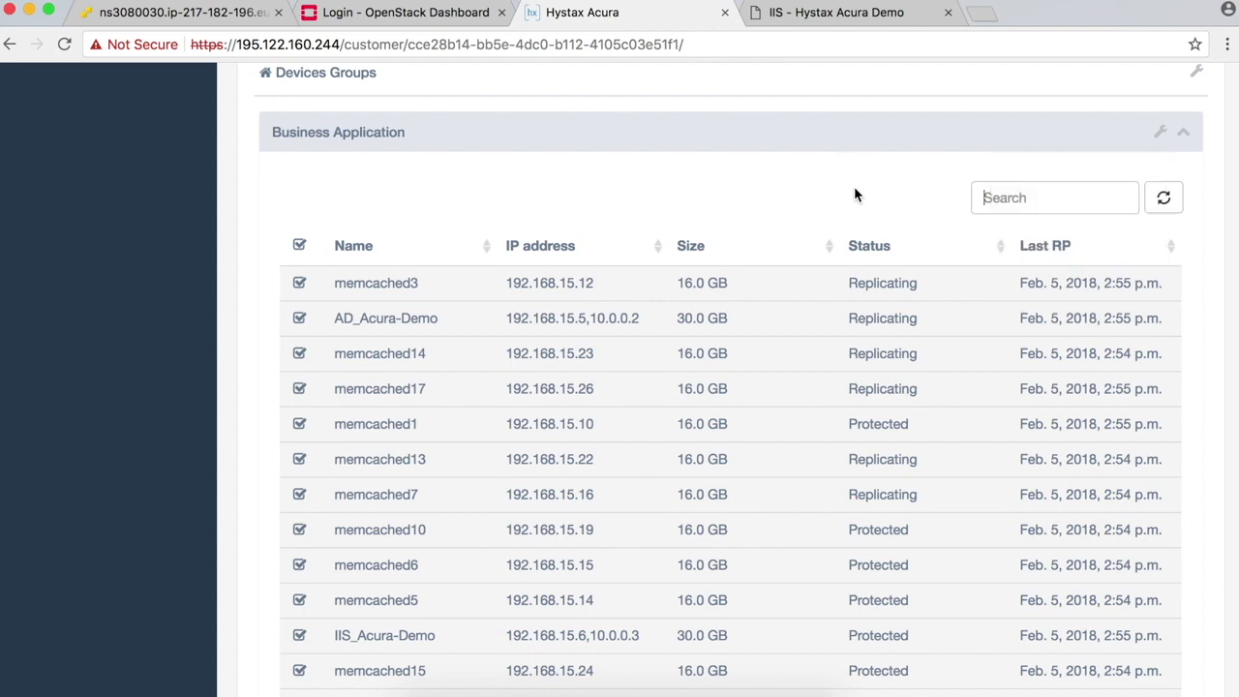
Open the replication schedule settings for only the IIS_Acura-Demo and rhel7.2_Acura-Demo devices in the Business Application group
click(301, 247)
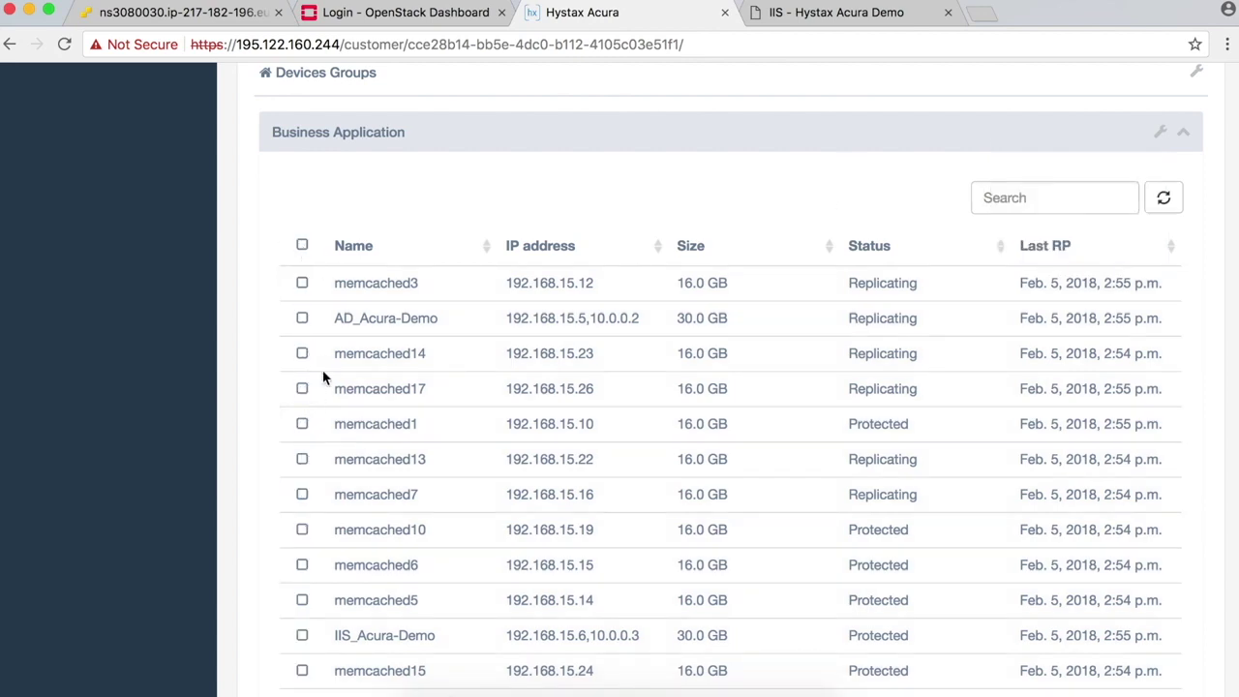
scroll(296, 410, down, 5)
click(301, 341)
scroll(249, 346, down, 3)
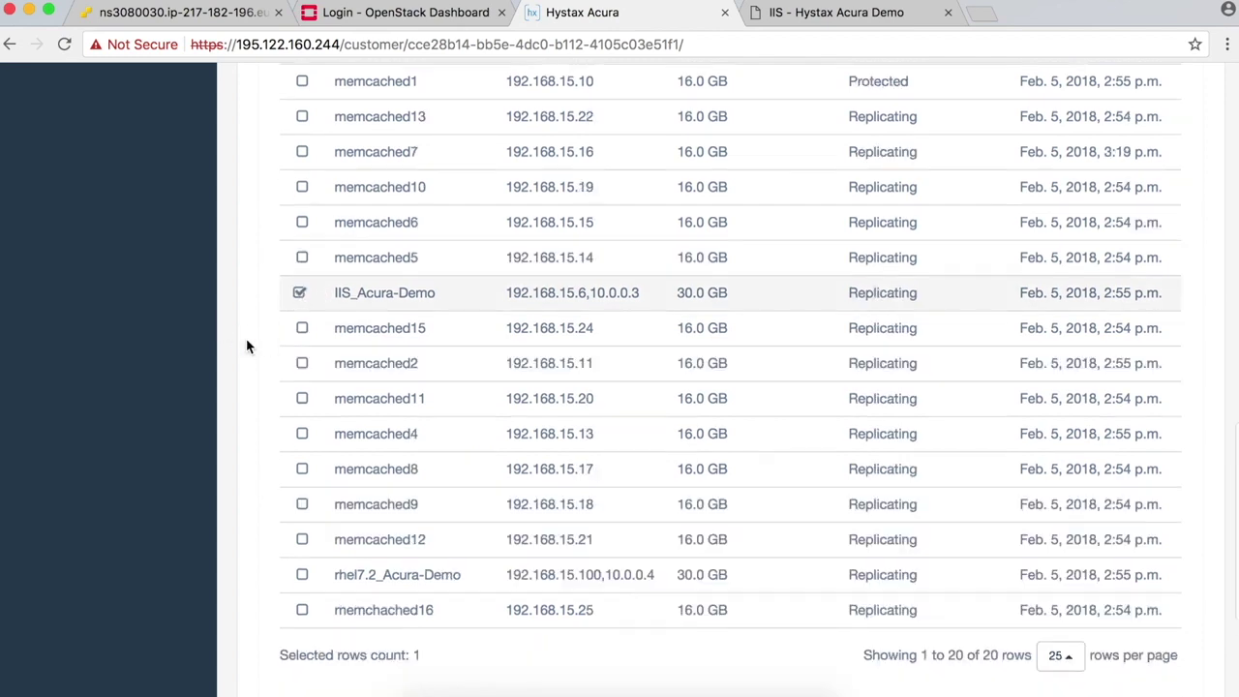
click(301, 438)
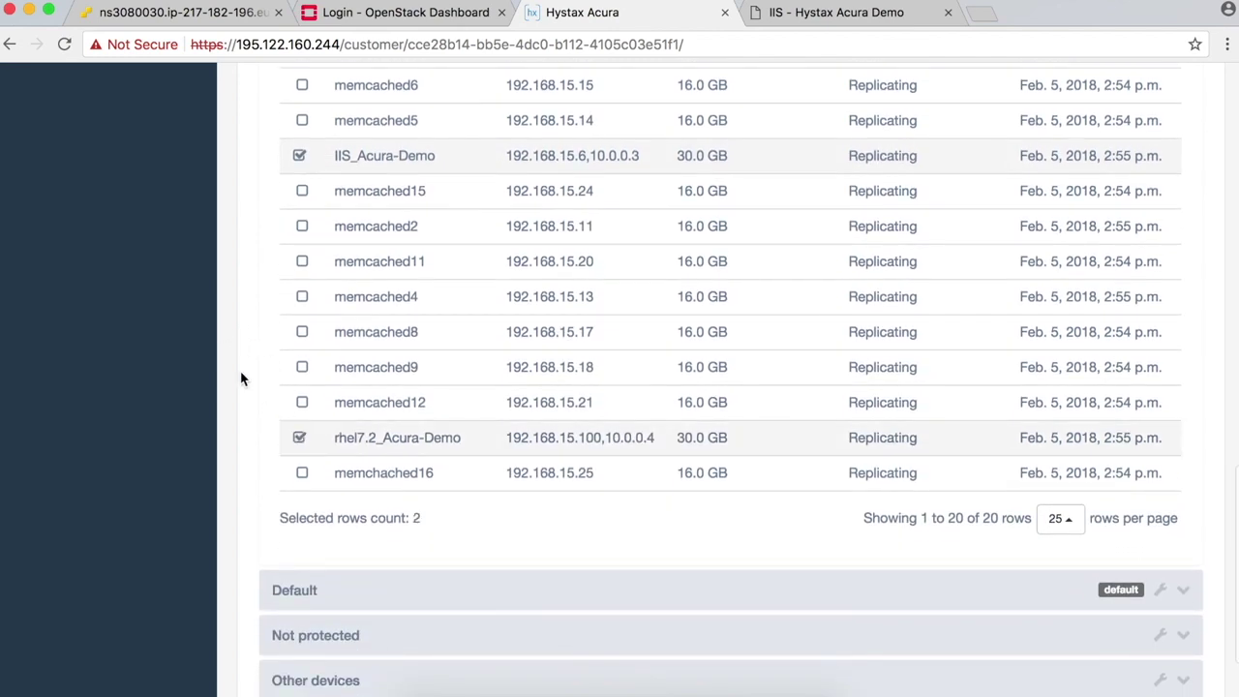
scroll(242, 380, down, 3)
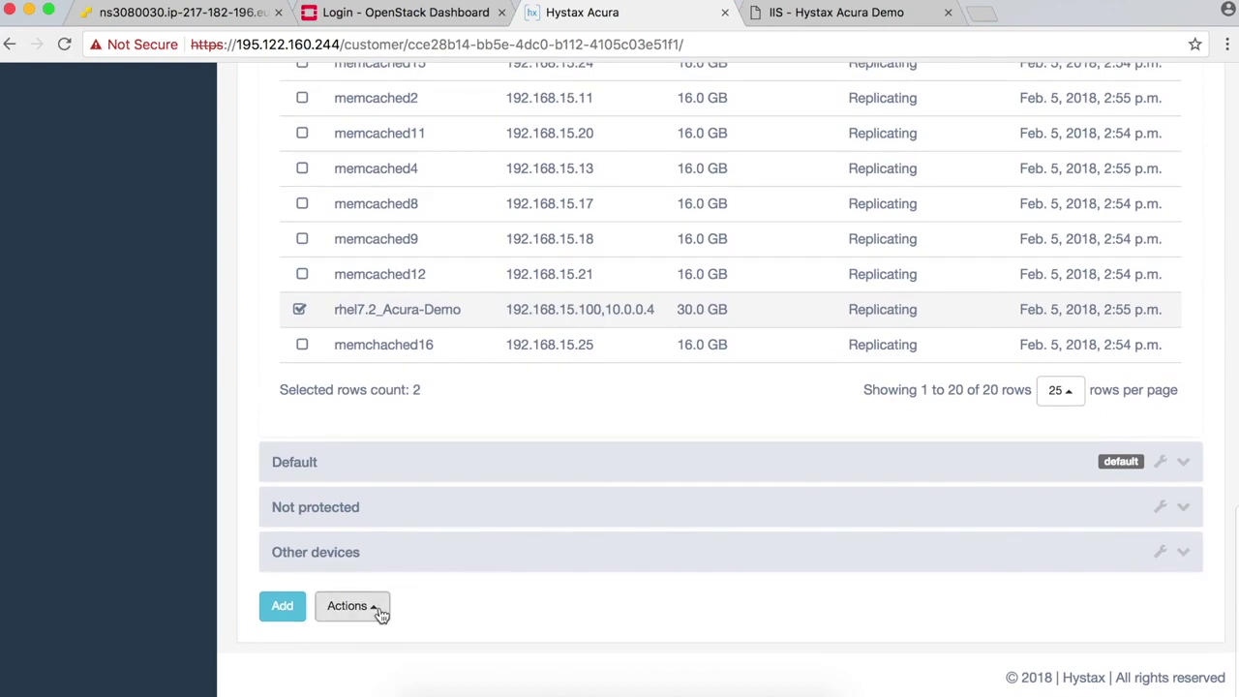
click(382, 610)
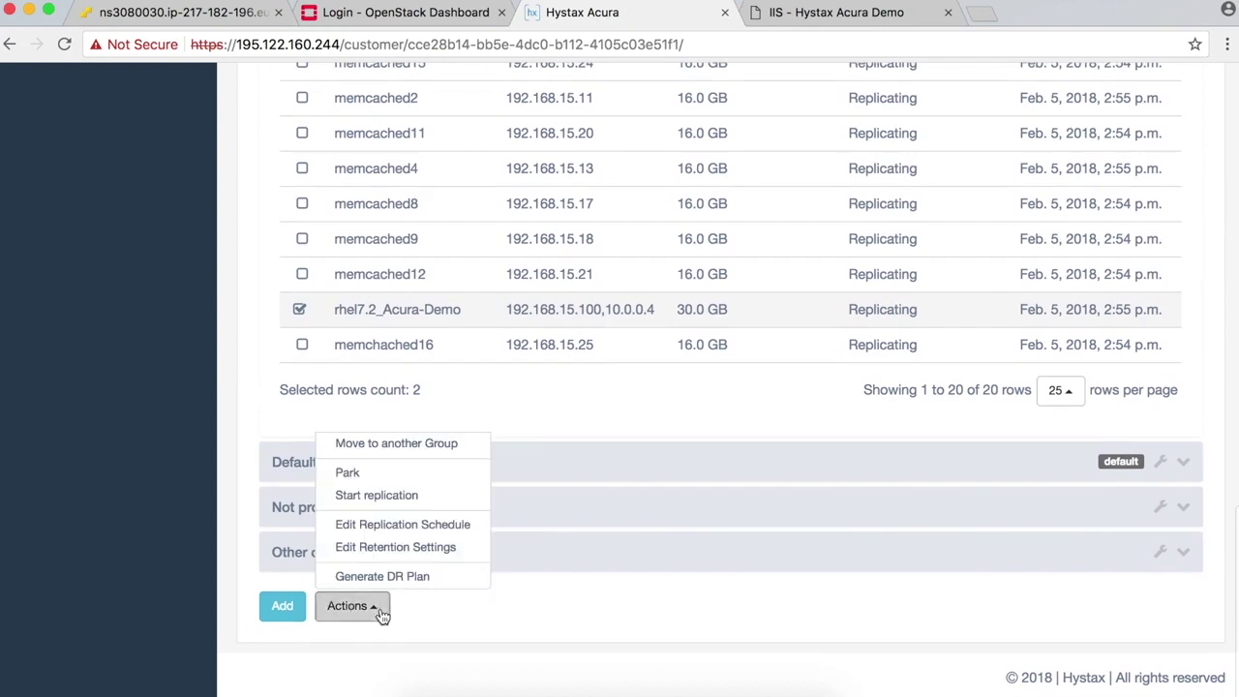
click(388, 528)
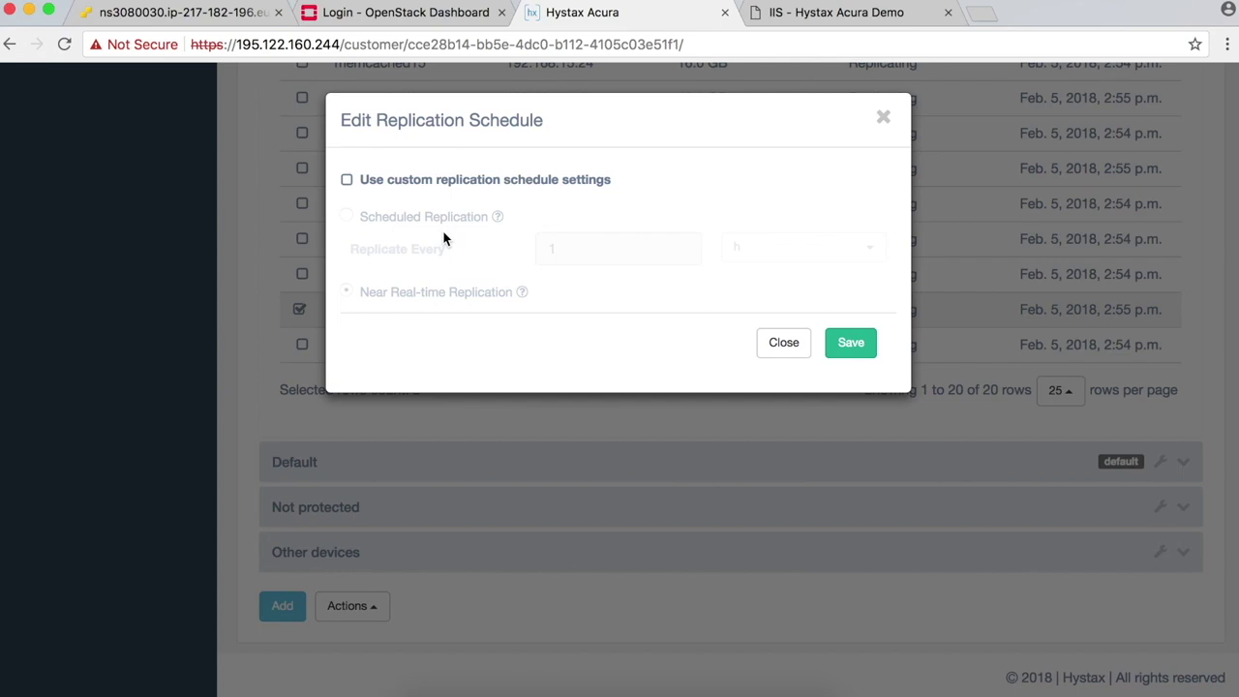
Enable custom schedule settings with scheduled replication every 10 min and save the schedule
click(348, 181)
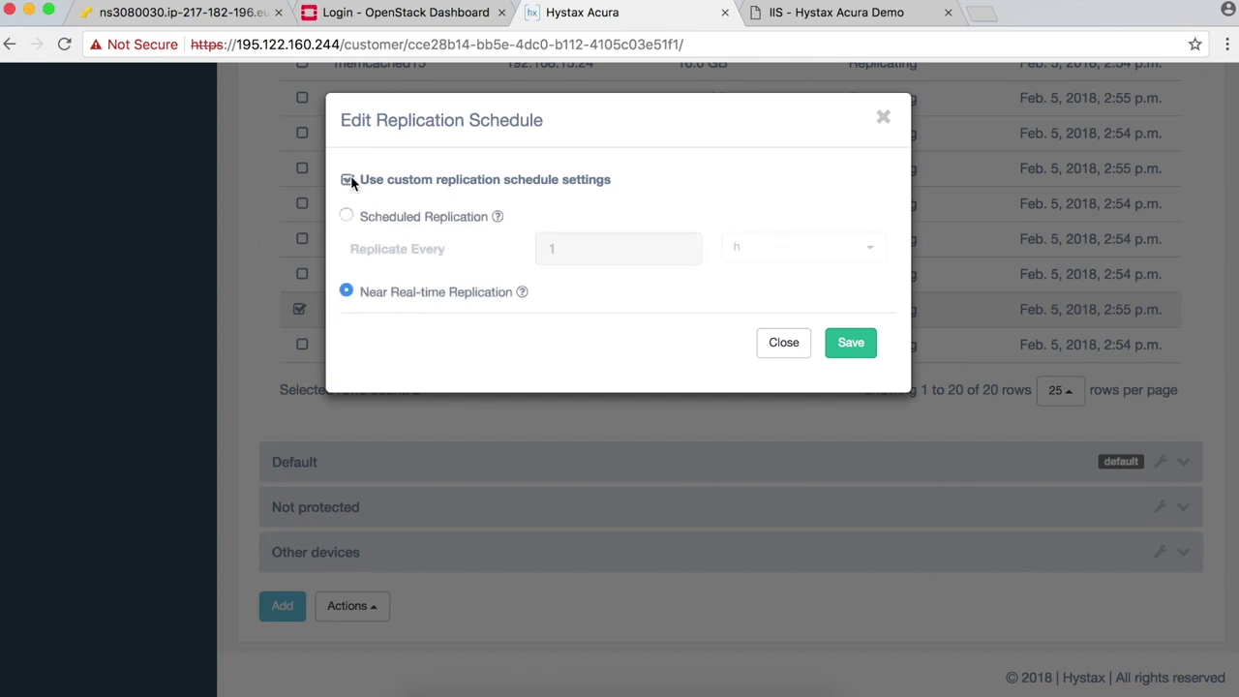
click(346, 217)
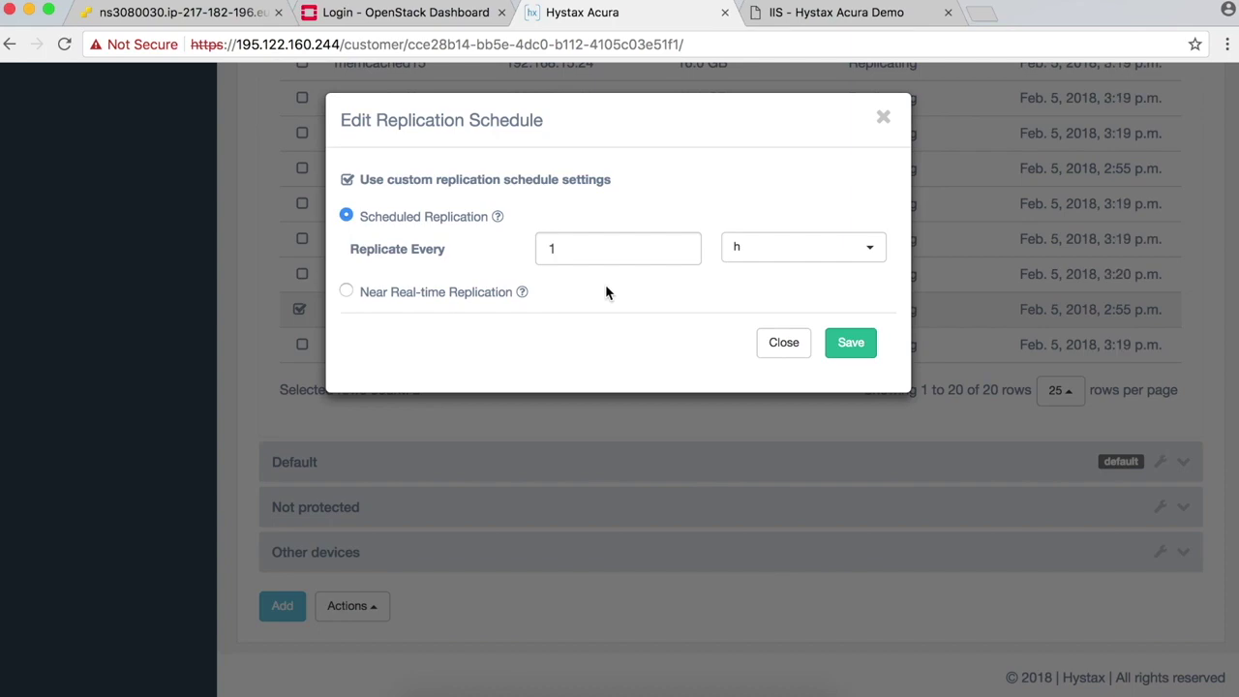
click(572, 248)
text(10)
click(761, 250)
click(768, 297)
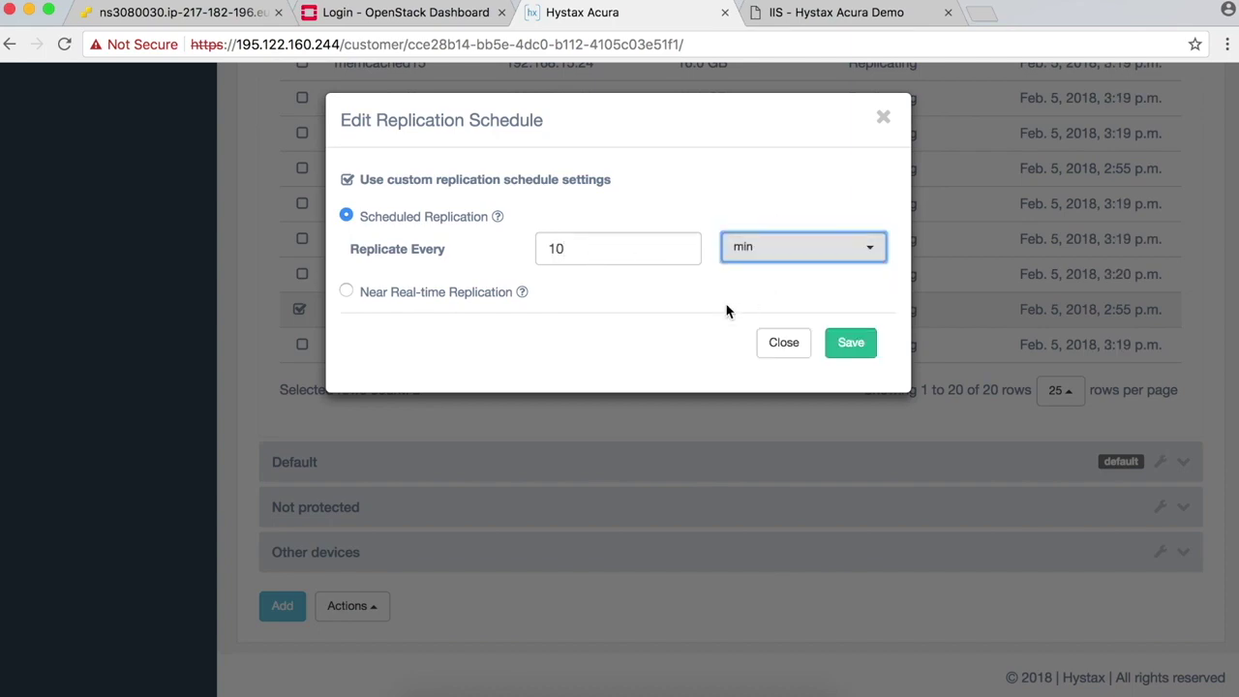
click(850, 342)
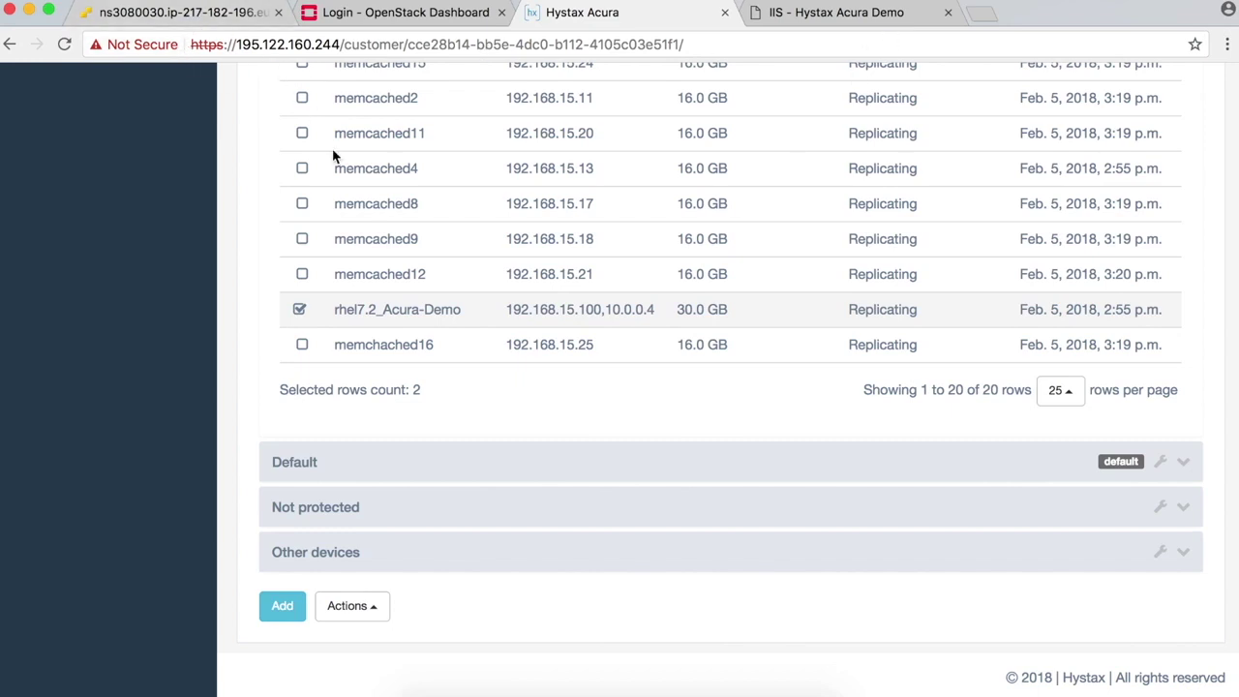
Monitor the replication status and last recovery point of every device in the Business Application group
scroll(332, 150, up, 10)
scroll(332, 148, up, 3)
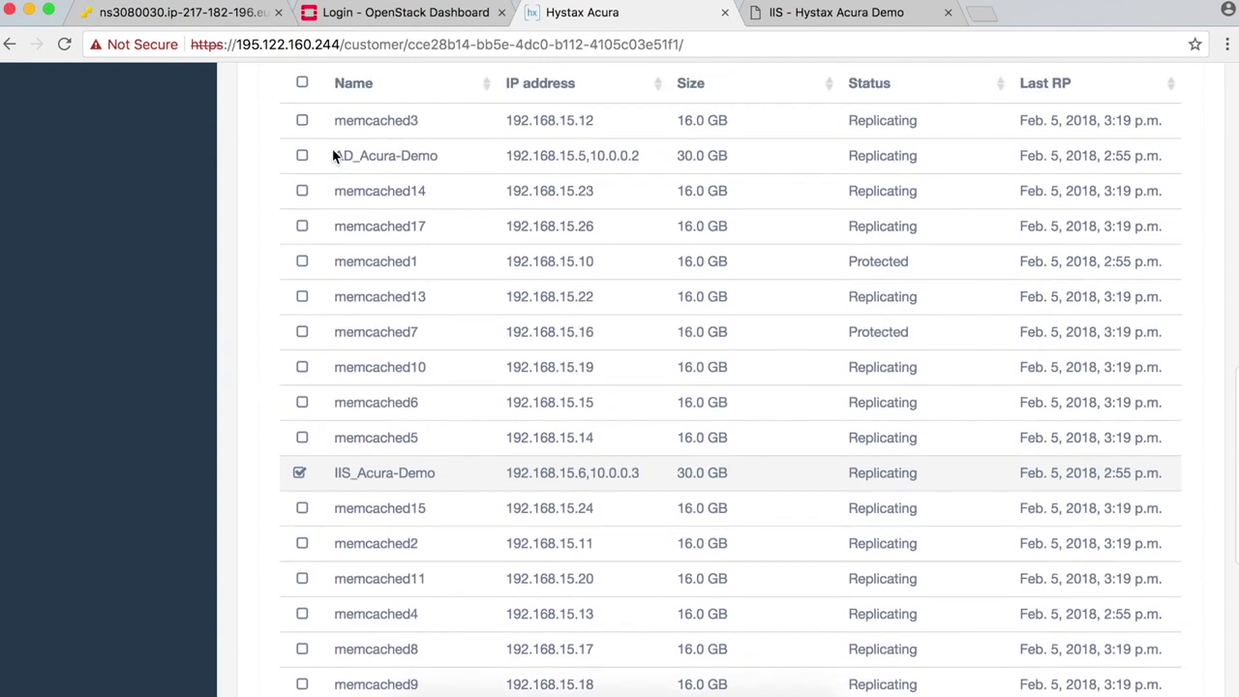
scroll(332, 148, down, 1)
scroll(332, 148, down, 2)
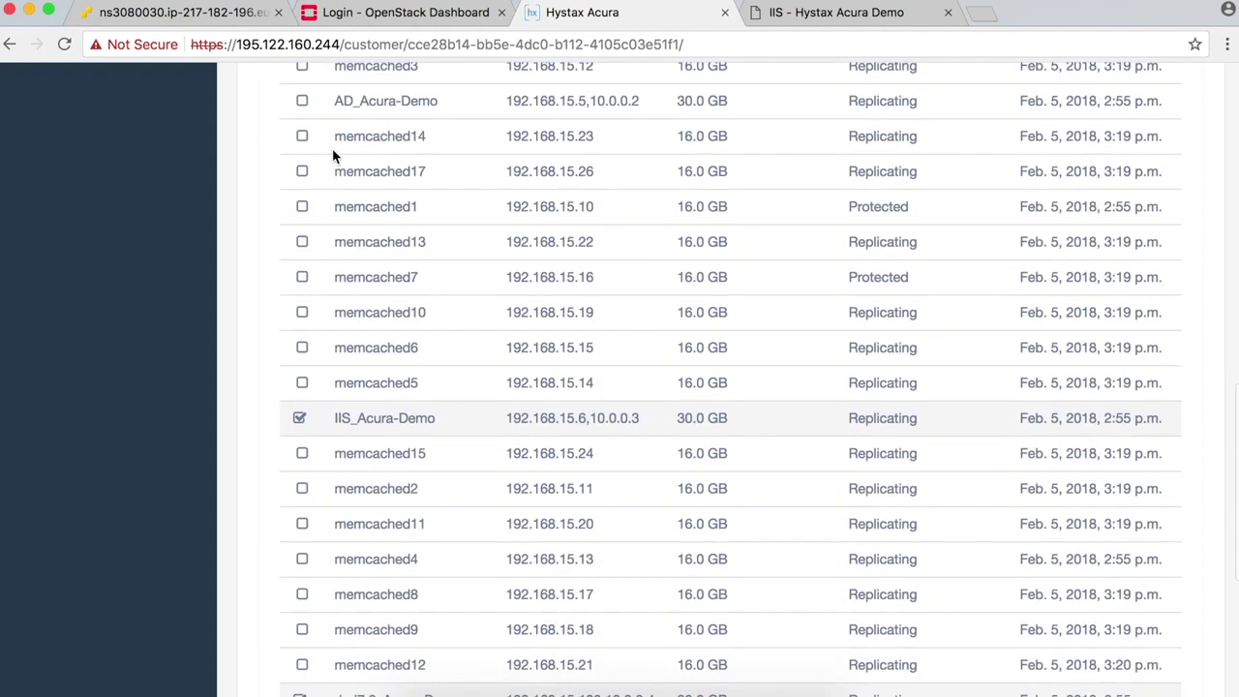
click(845, 176)
drag(846, 176, 927, 180)
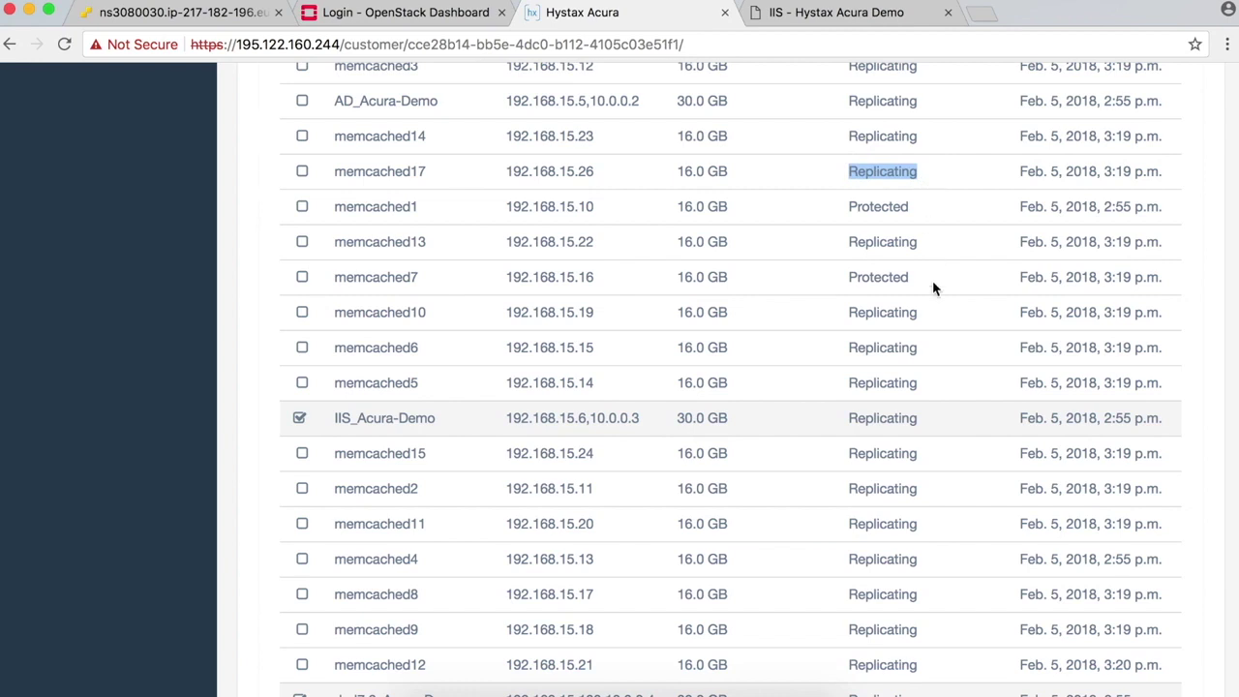
drag(846, 271, 915, 267)
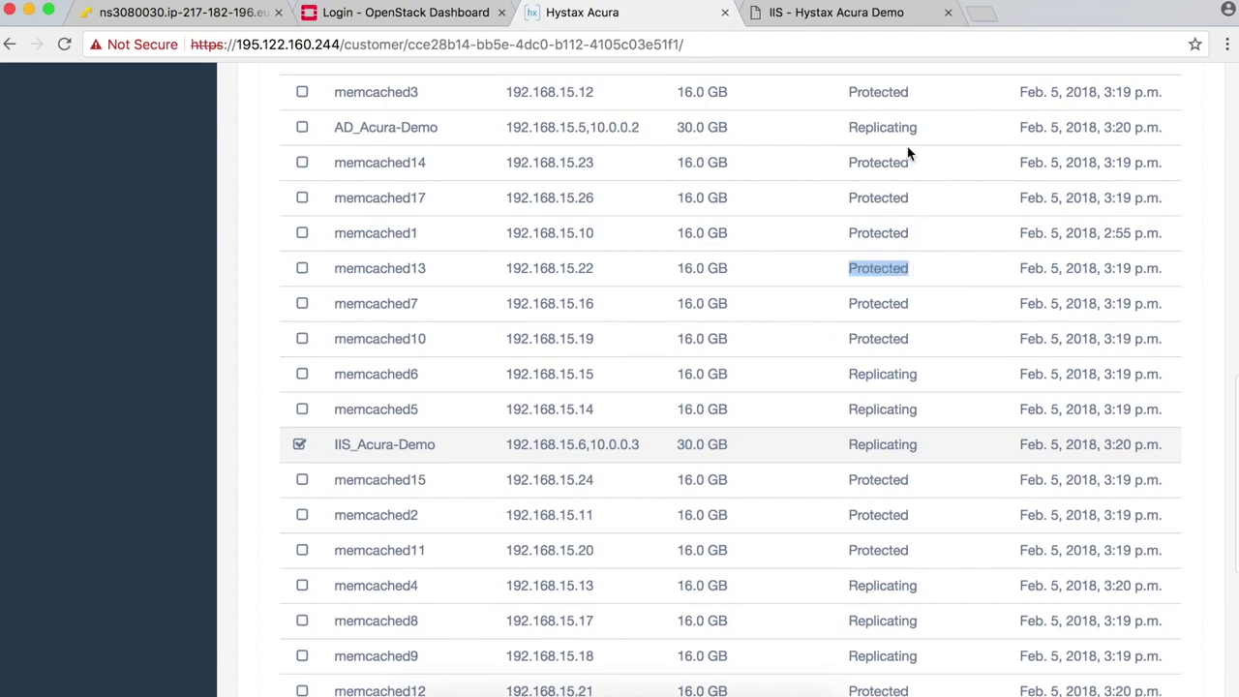
scroll(885, 160, down, 4)
scroll(881, 165, up, 8)
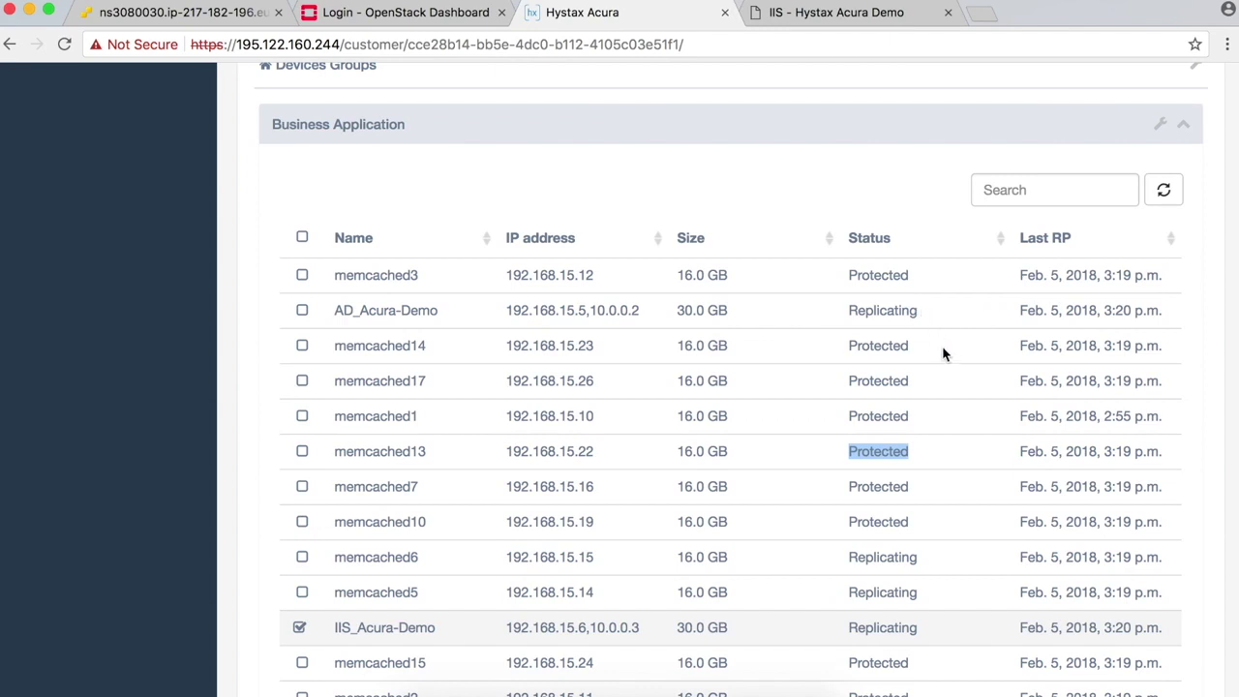
scroll(944, 353, down, 3)
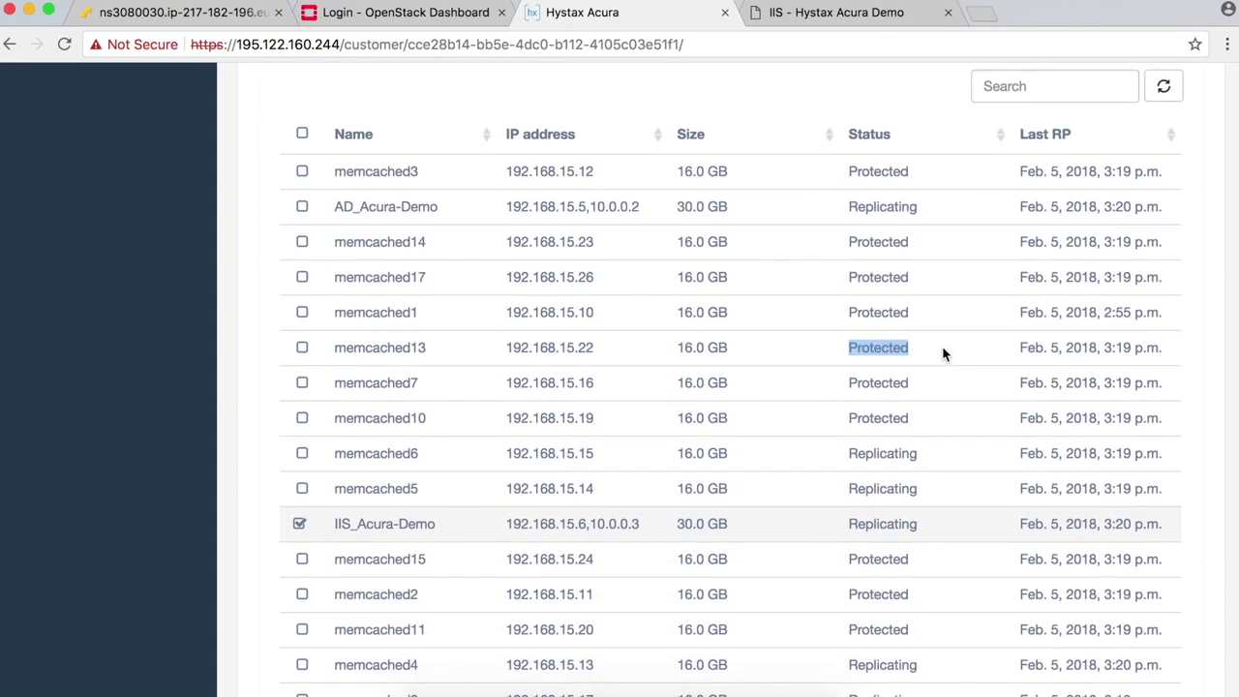
click(676, 300)
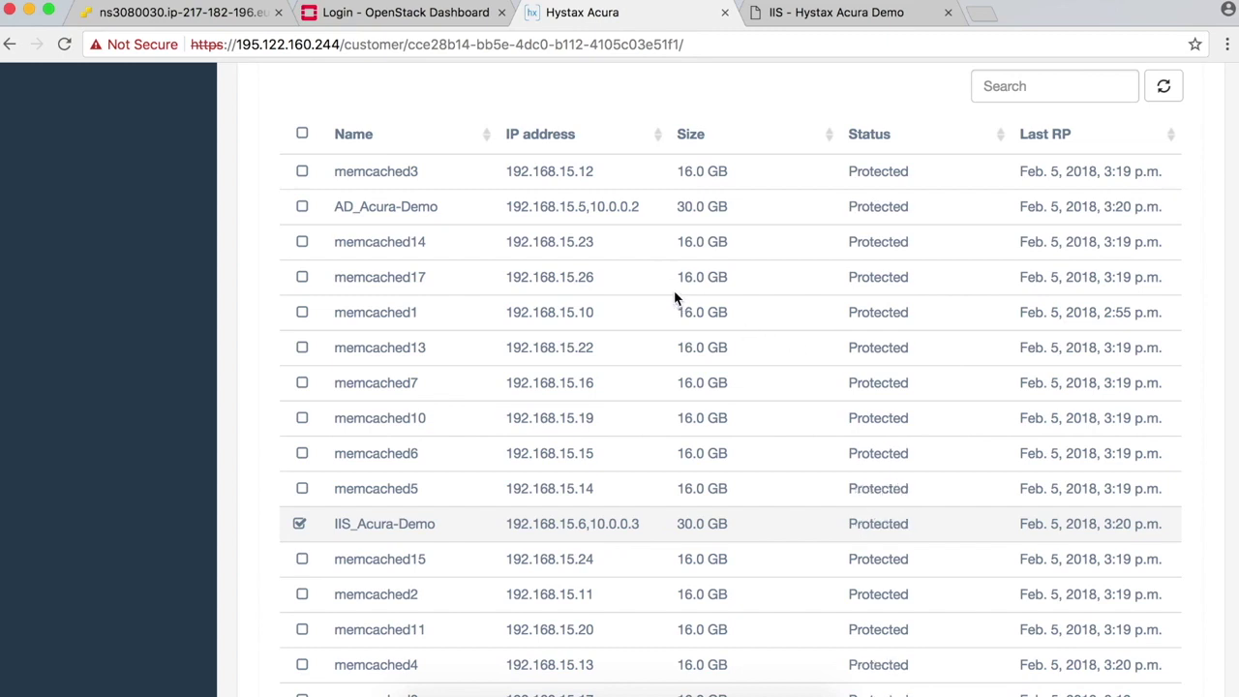
scroll(675, 300, down, 8)
scroll(676, 298, up, 7)
scroll(676, 300, up, 7)
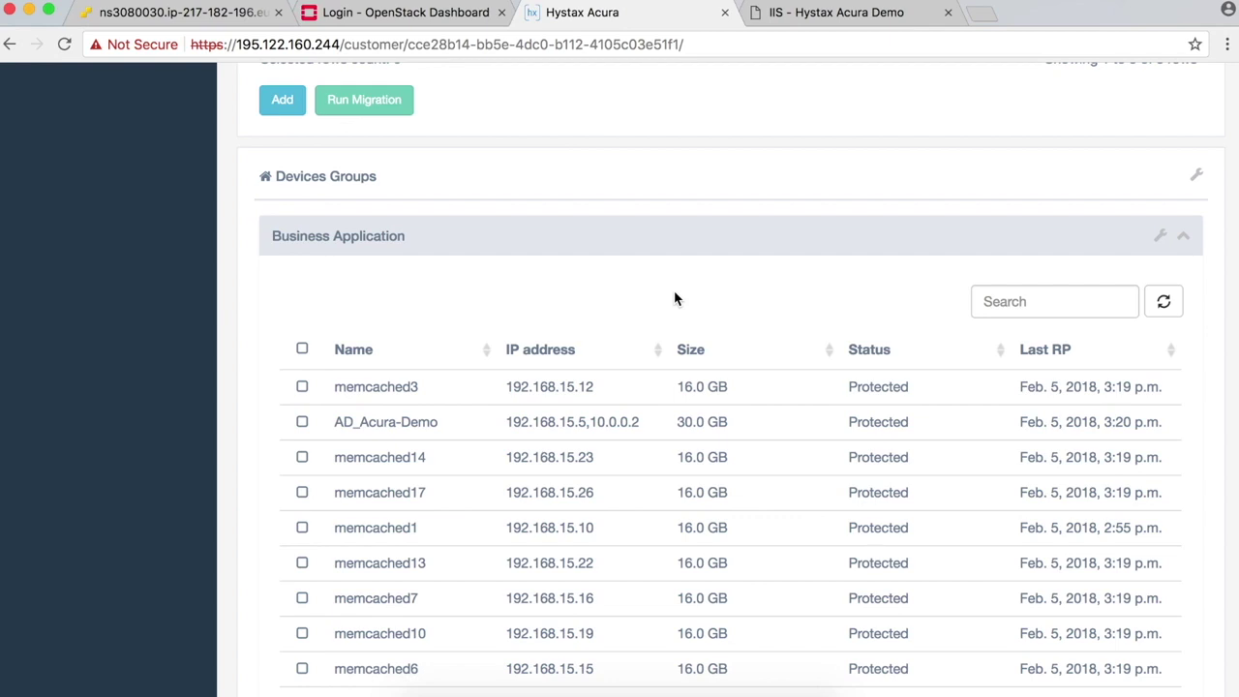
Open the business_app_oracle_plan migration plan for editing and examine the rhel7.2_Acura-Demo device definition
scroll(676, 300, up, 3)
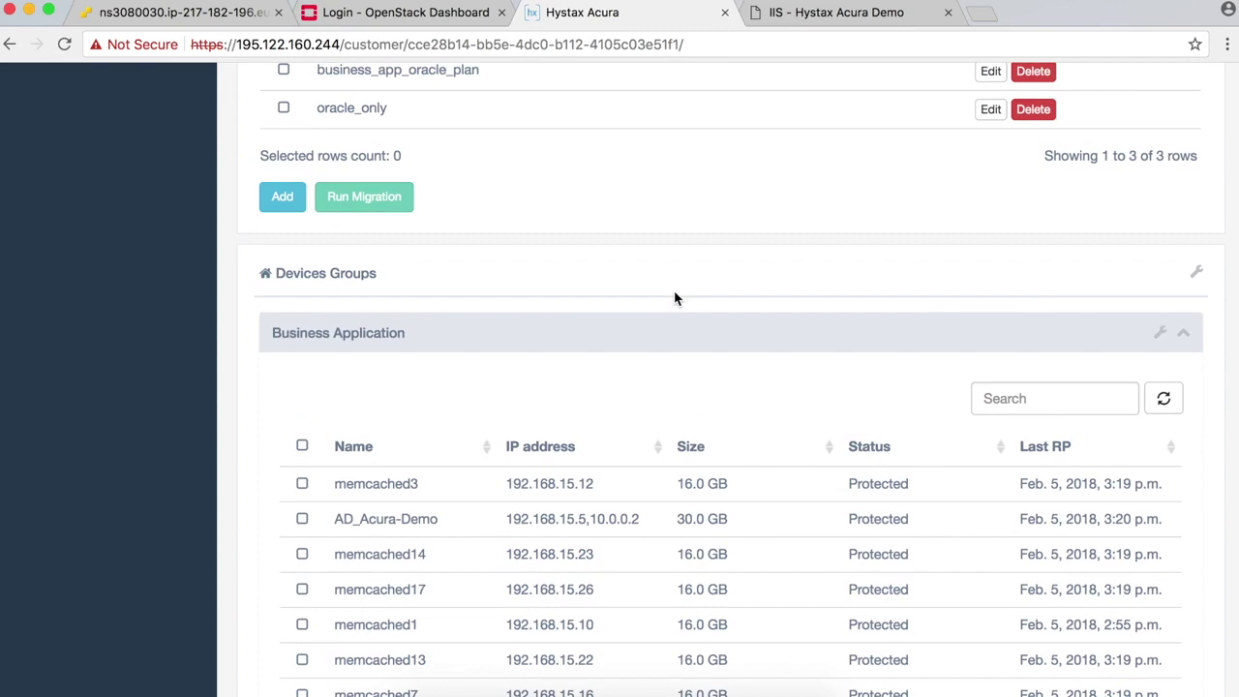
scroll(675, 298, up, 5)
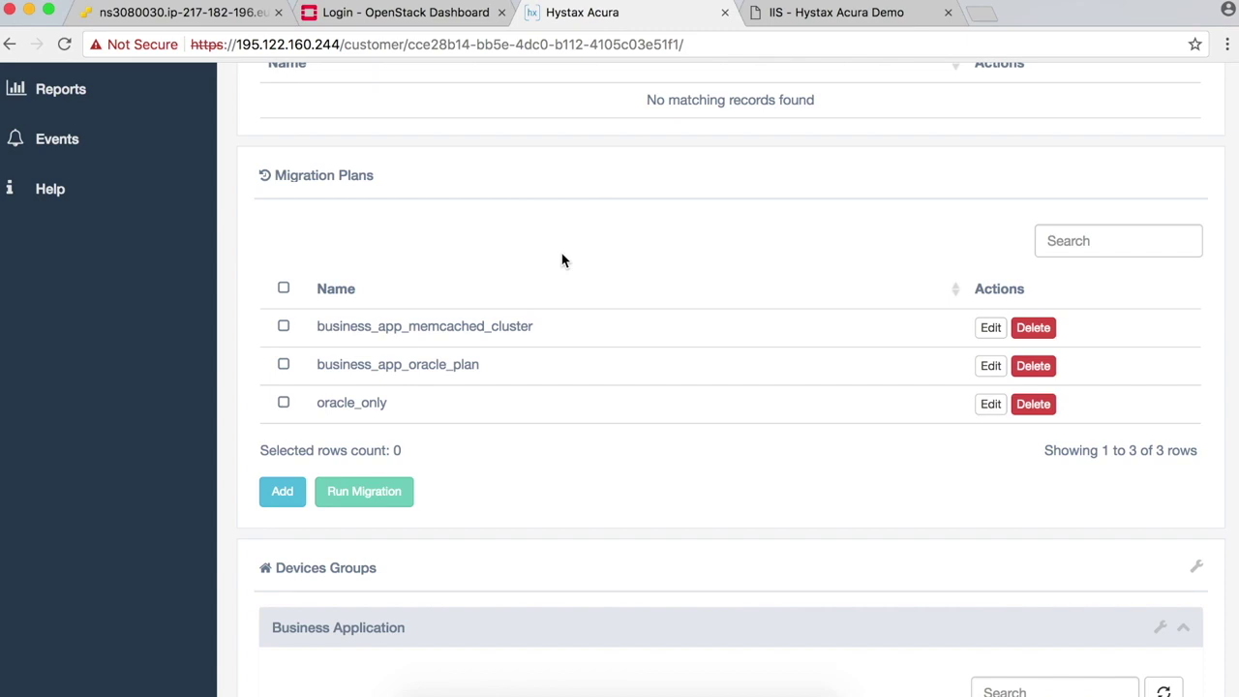
click(994, 368)
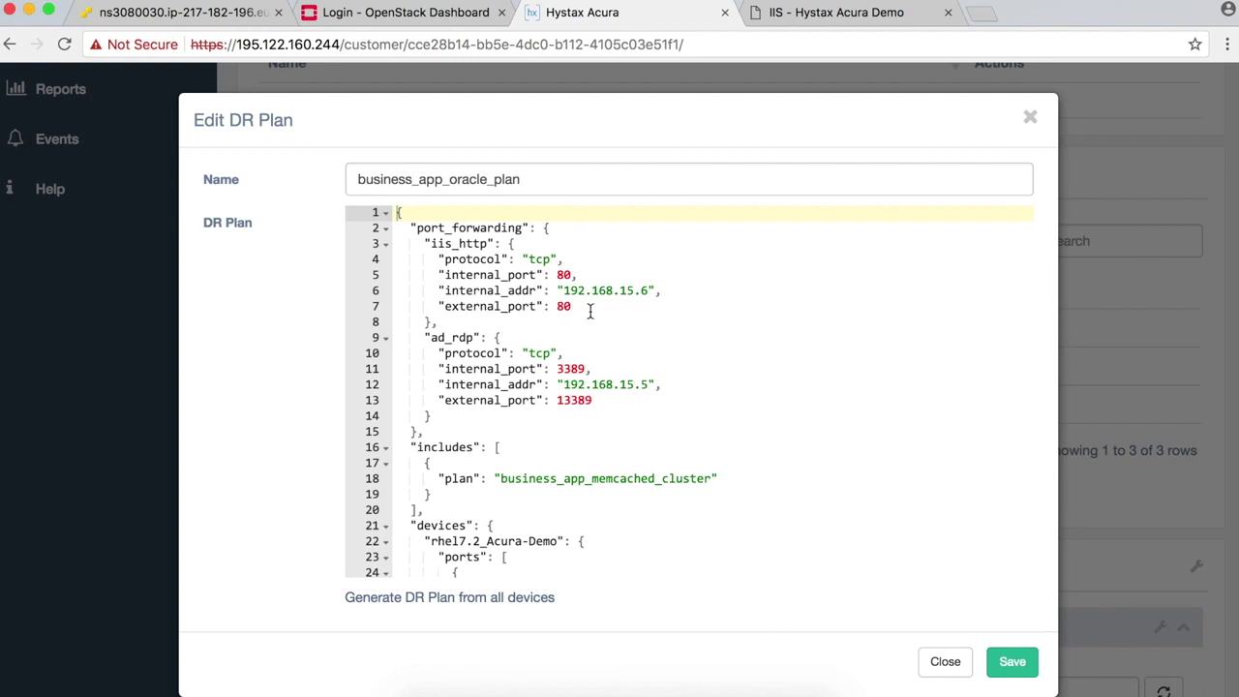
scroll(590, 312, down, 3)
scroll(590, 311, down, 3)
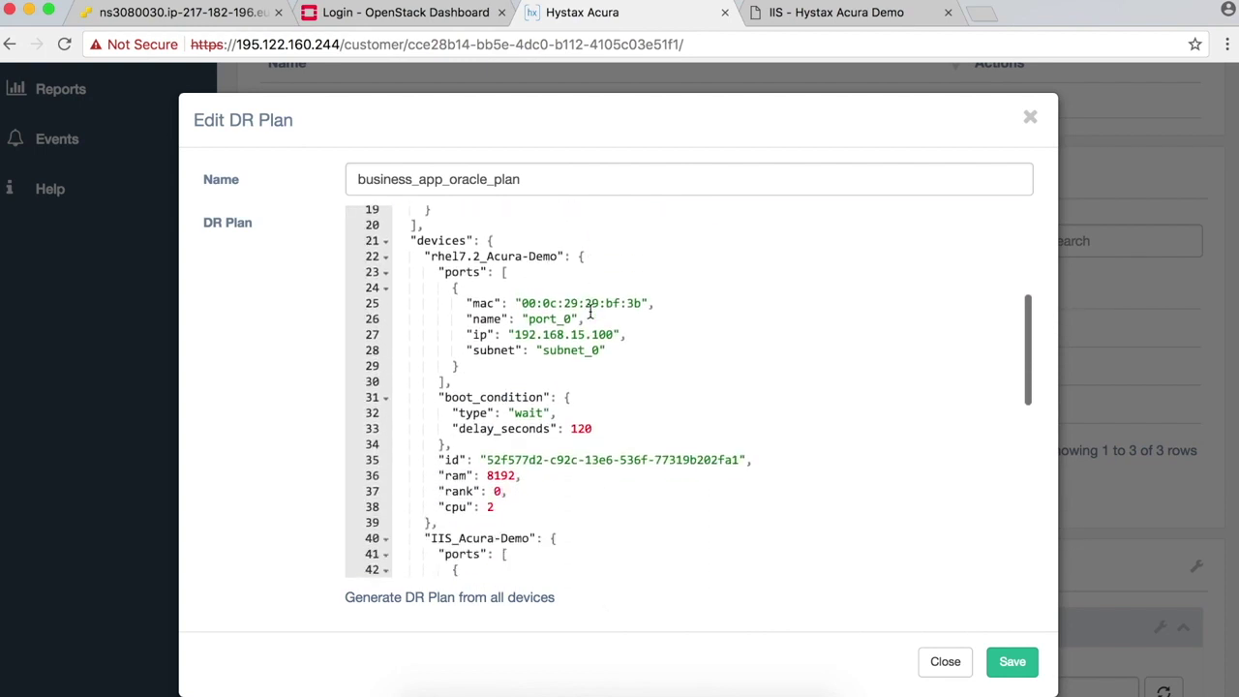
drag(424, 256, 564, 521)
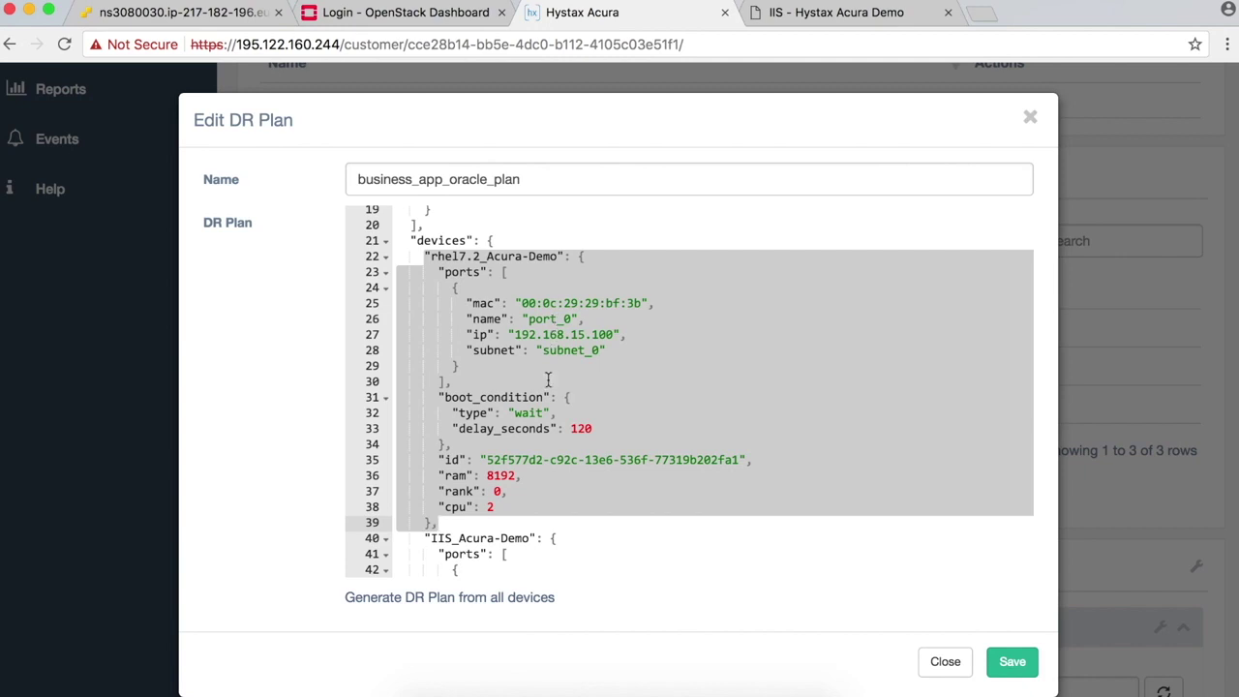
Examine the device definitions in the migration plan, highlighting the rank line of IIS_Acura-Demo
scroll(548, 411, down, 2)
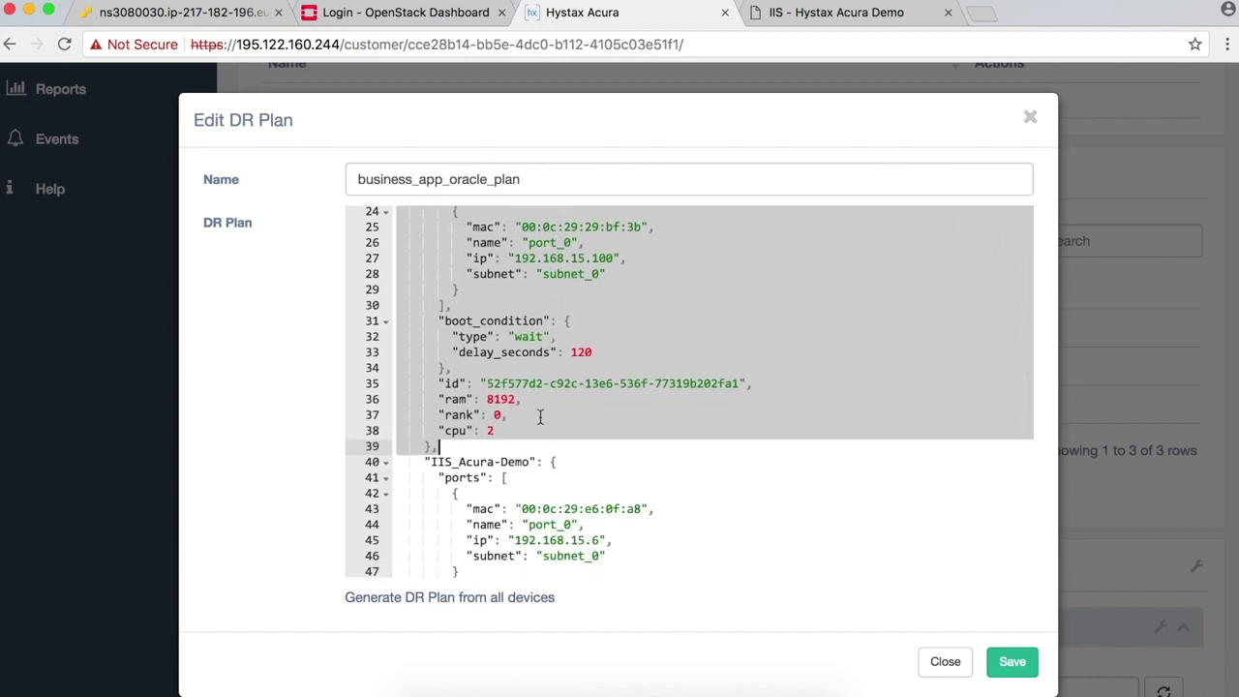
scroll(523, 416, up, 5)
scroll(540, 417, down, 5)
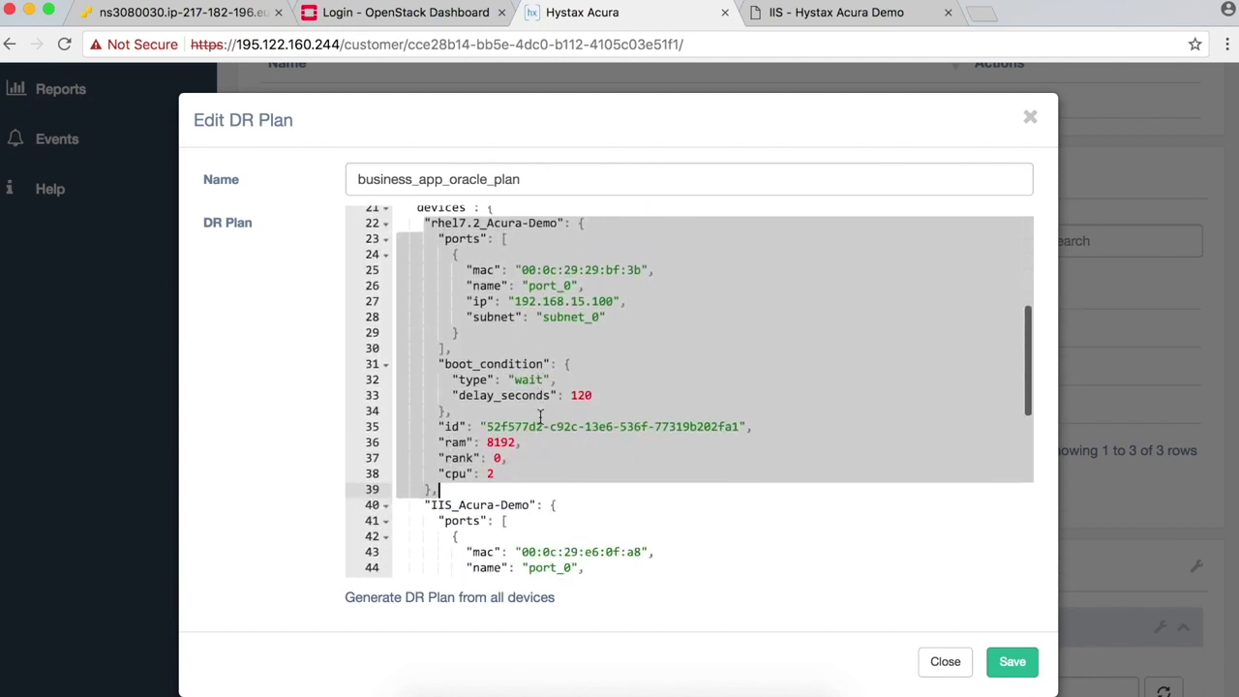
scroll(540, 416, up, 1)
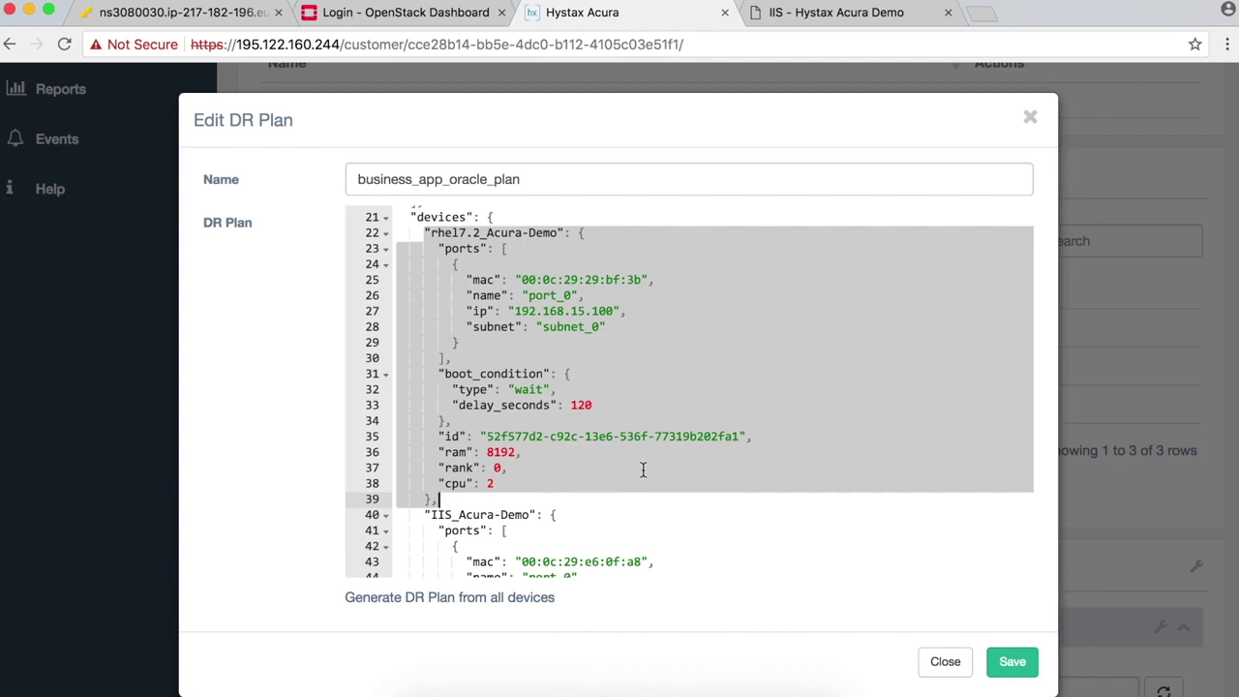
scroll(643, 470, down, 6)
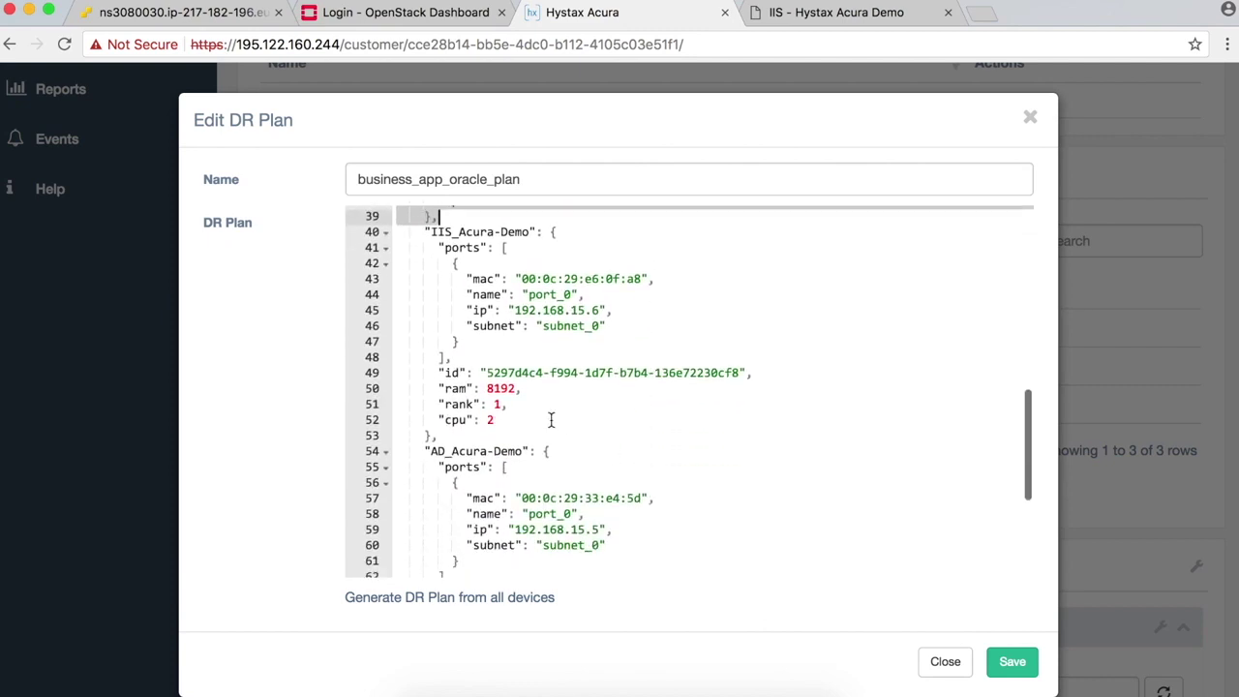
scroll(518, 411, up, 1)
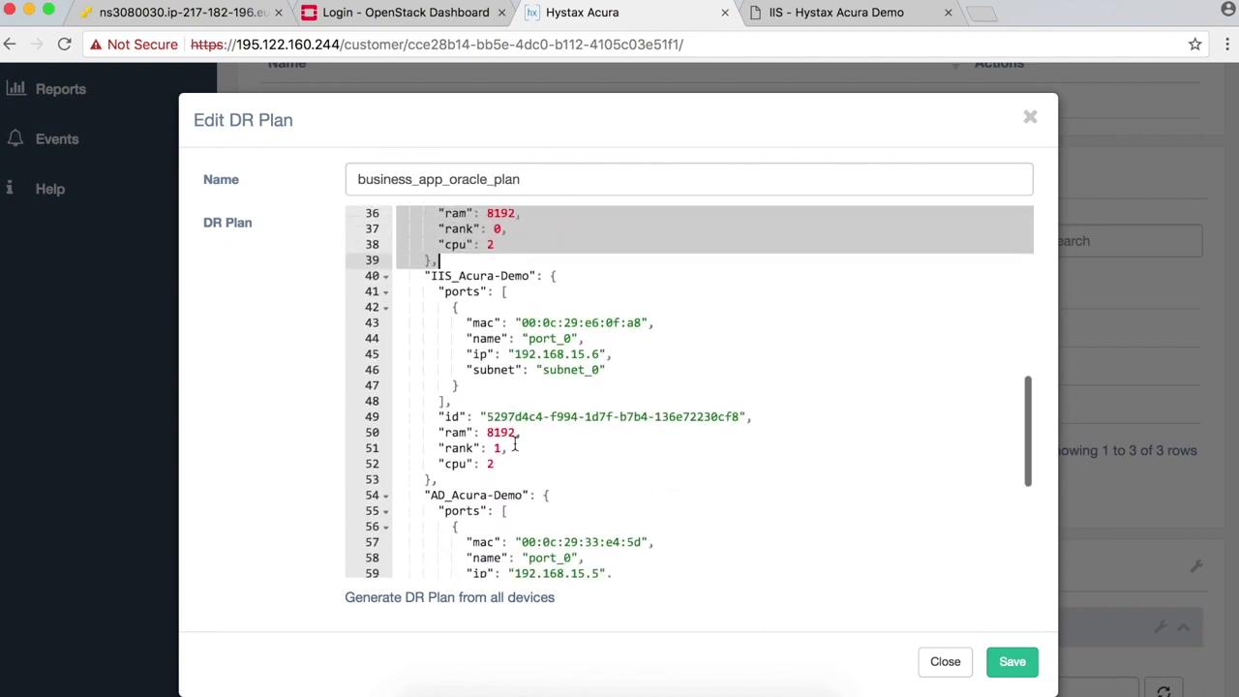
click(515, 447)
drag(511, 447, 439, 448)
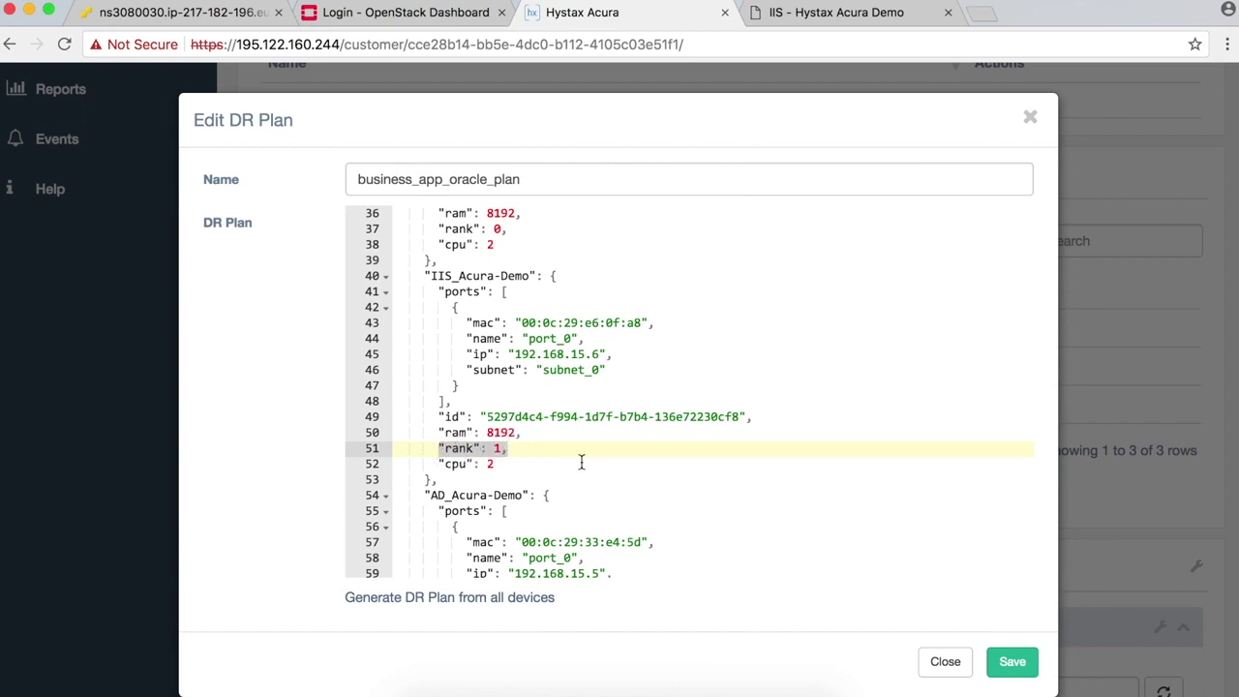
scroll(581, 463, up, 1)
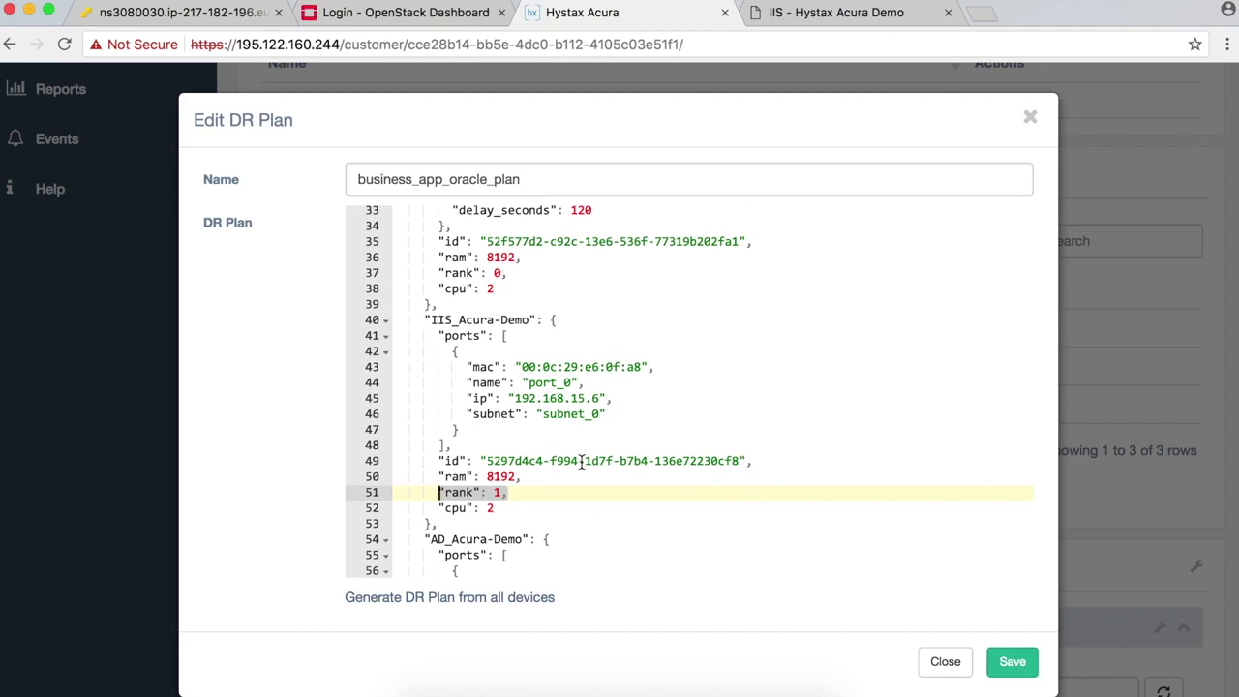
Examine the port_forwarding rules and the includes section of the migration plan, highlighting each block
scroll(580, 463, up, 6)
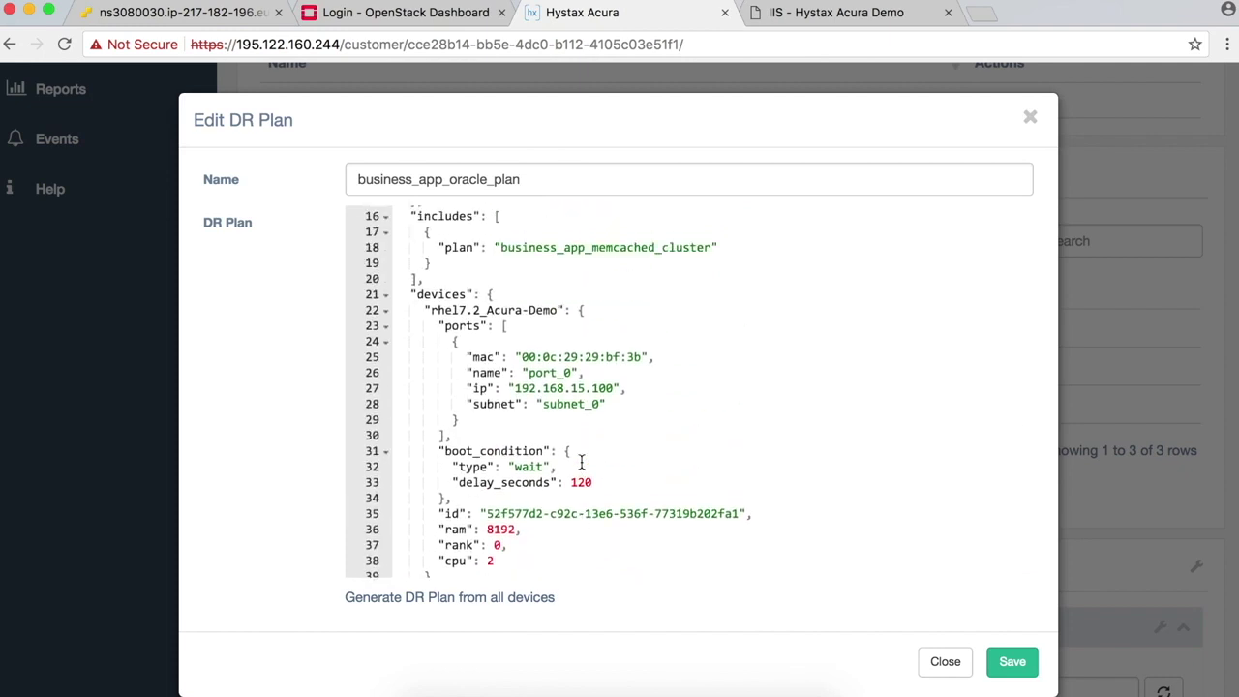
scroll(581, 463, up, 5)
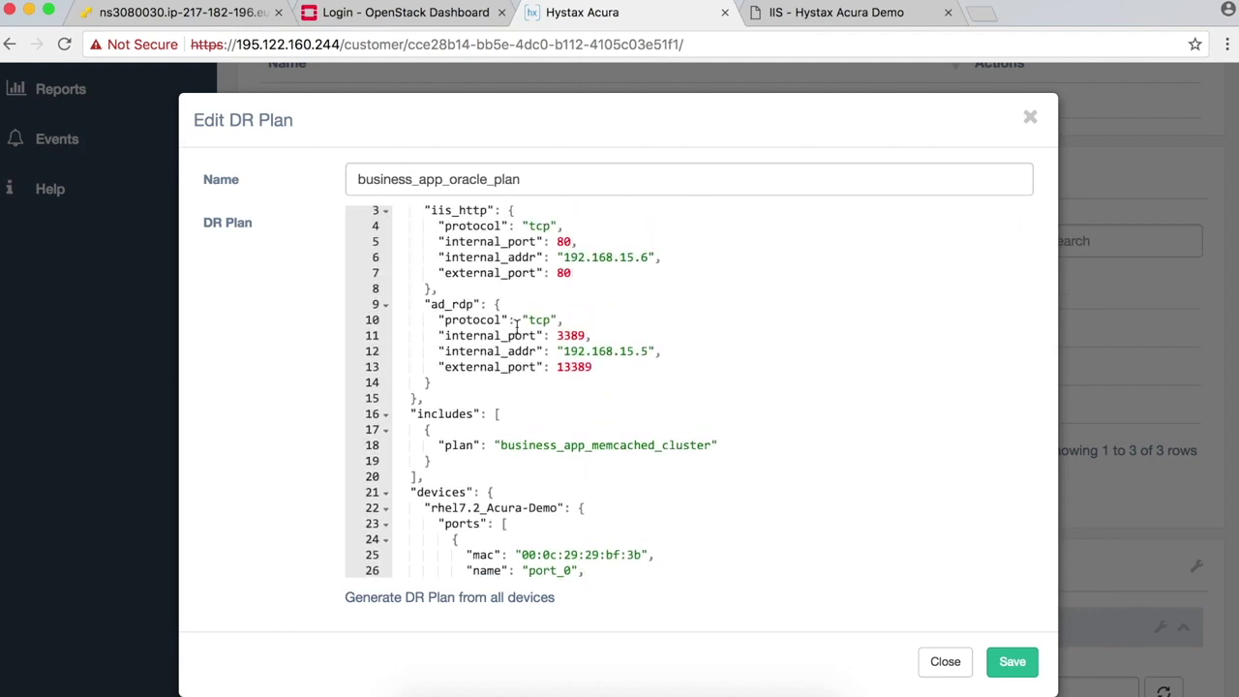
scroll(489, 289, up, 1)
click(415, 233)
drag(415, 235, 526, 307)
scroll(514, 291, down, 3)
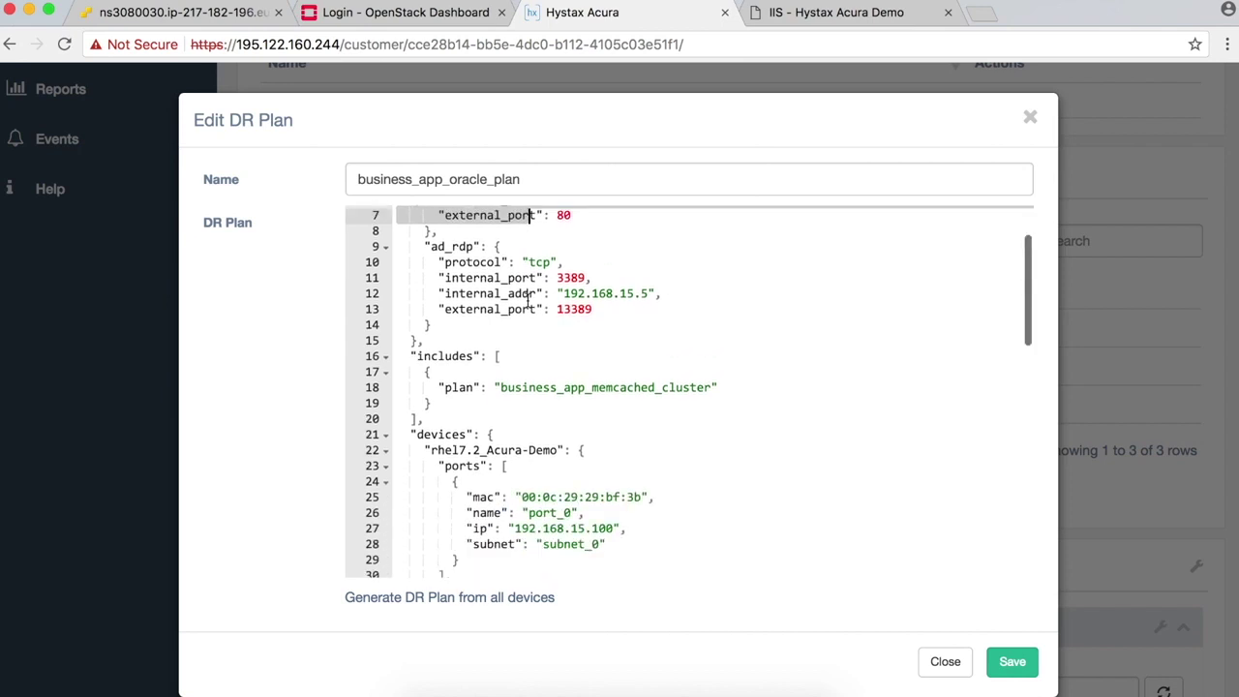
drag(413, 285, 470, 348)
Highlight and examine the subnets section of the migration plan, and return to the start of the definition
scroll(581, 387, down, 12)
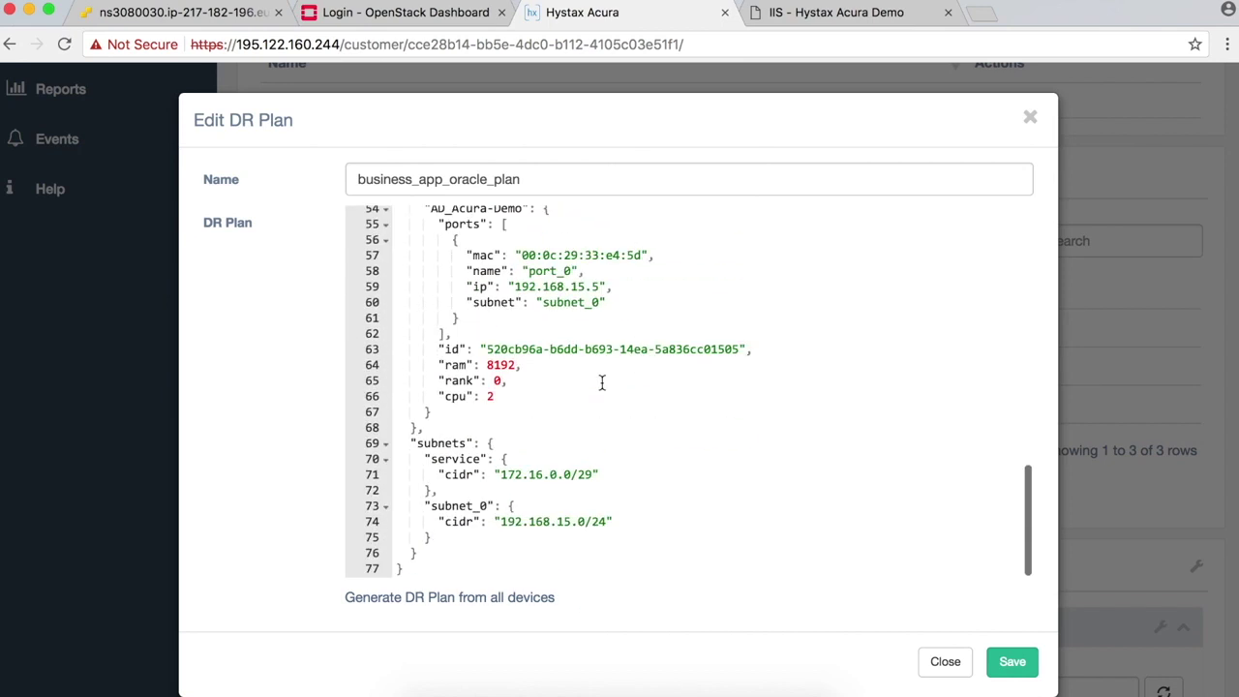
drag(432, 538, 410, 444)
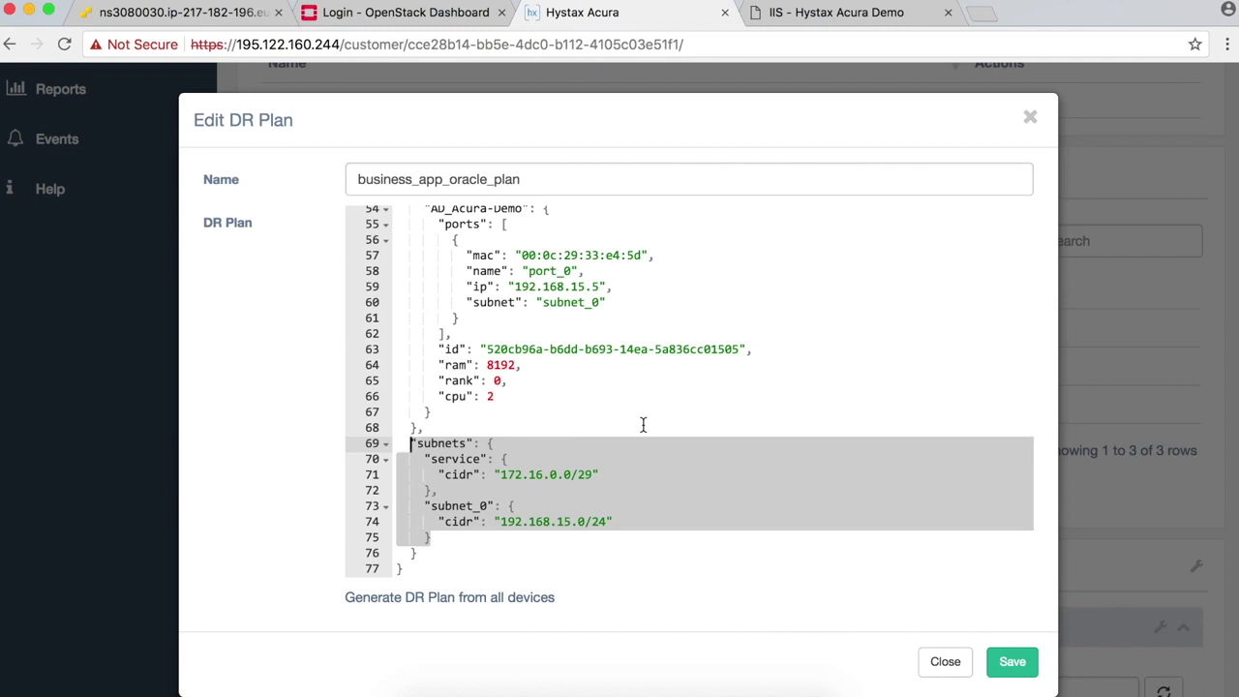
scroll(643, 425, up, 2)
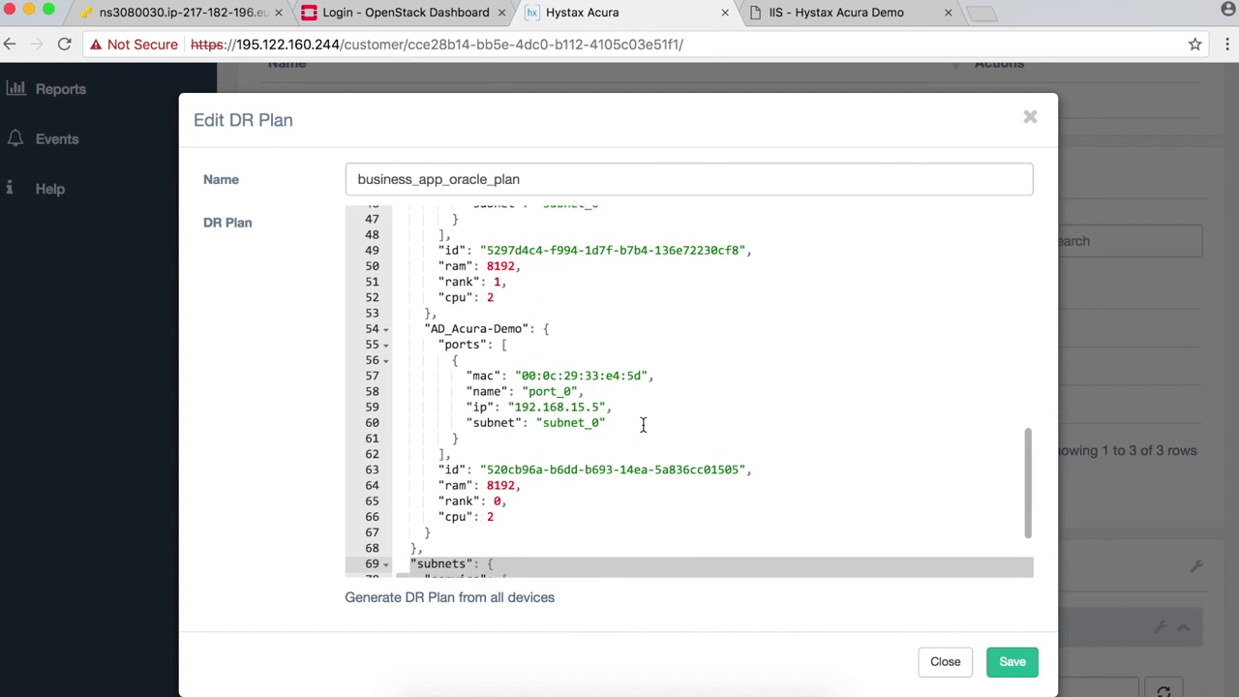
scroll(643, 425, up, 4)
scroll(643, 425, up, 10)
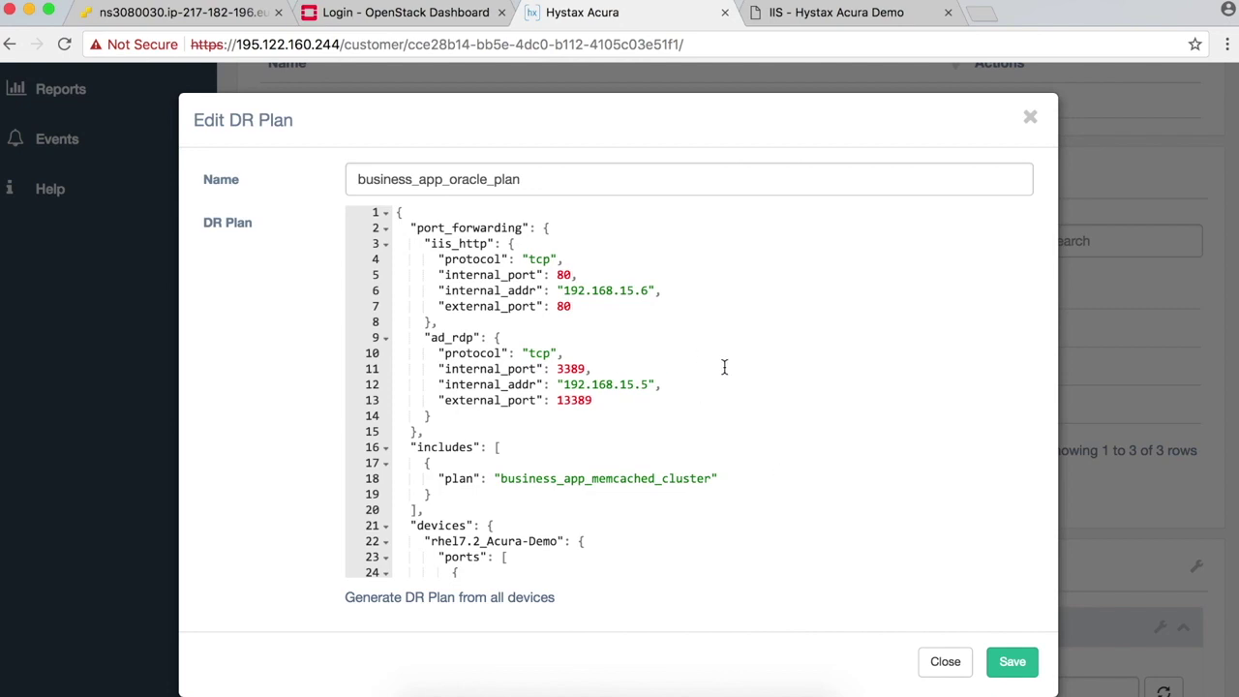
Review the full business_app_oracle_plan definition from port forwarding to subnets and save the plan
scroll(724, 367, down, 10)
scroll(724, 367, down, 7)
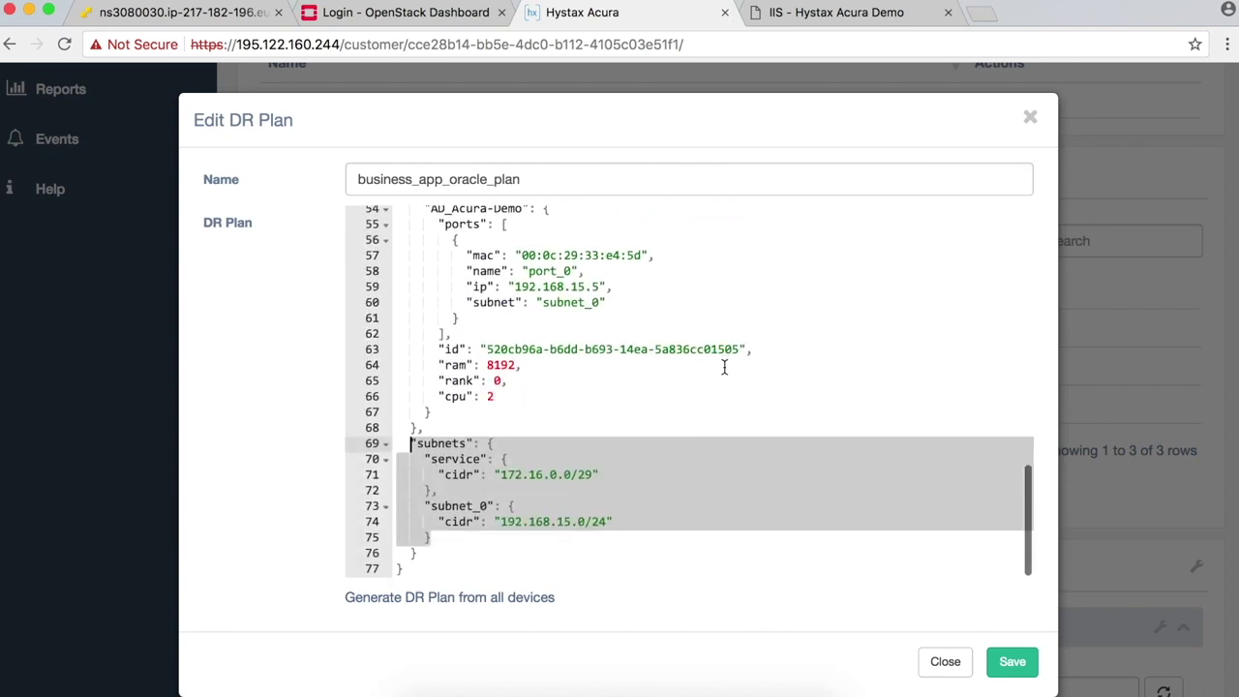
scroll(725, 367, down, 2)
scroll(724, 367, up, 10)
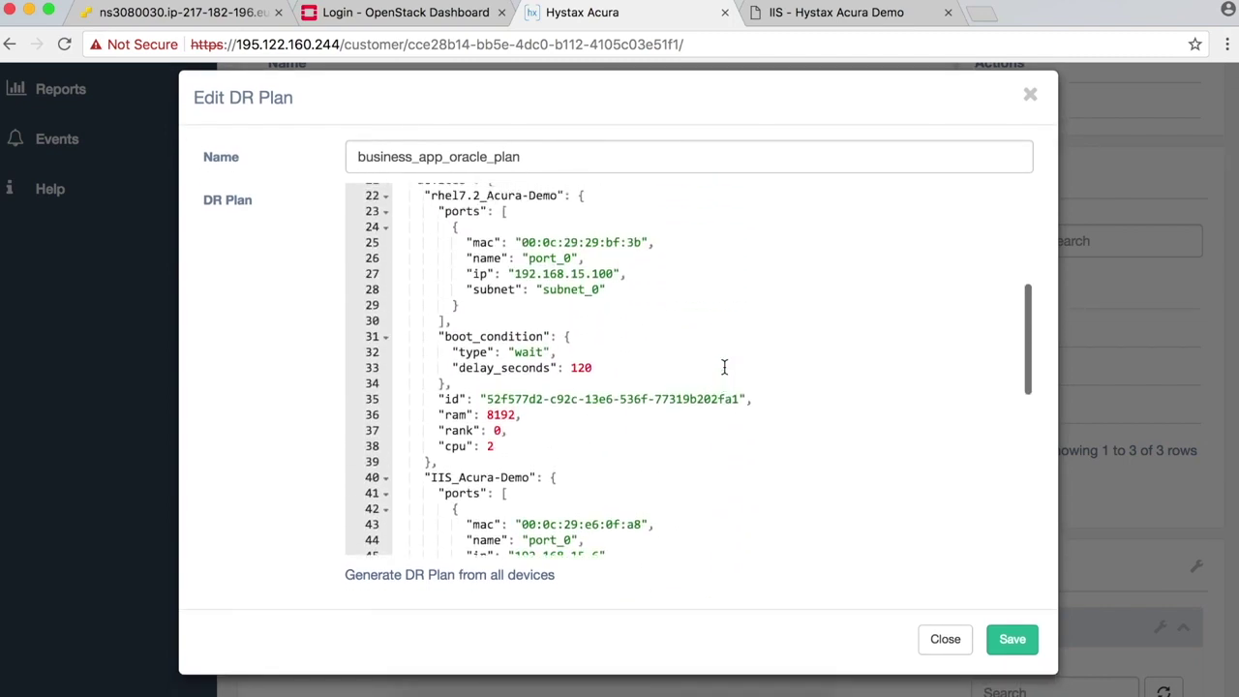
scroll(725, 367, up, 7)
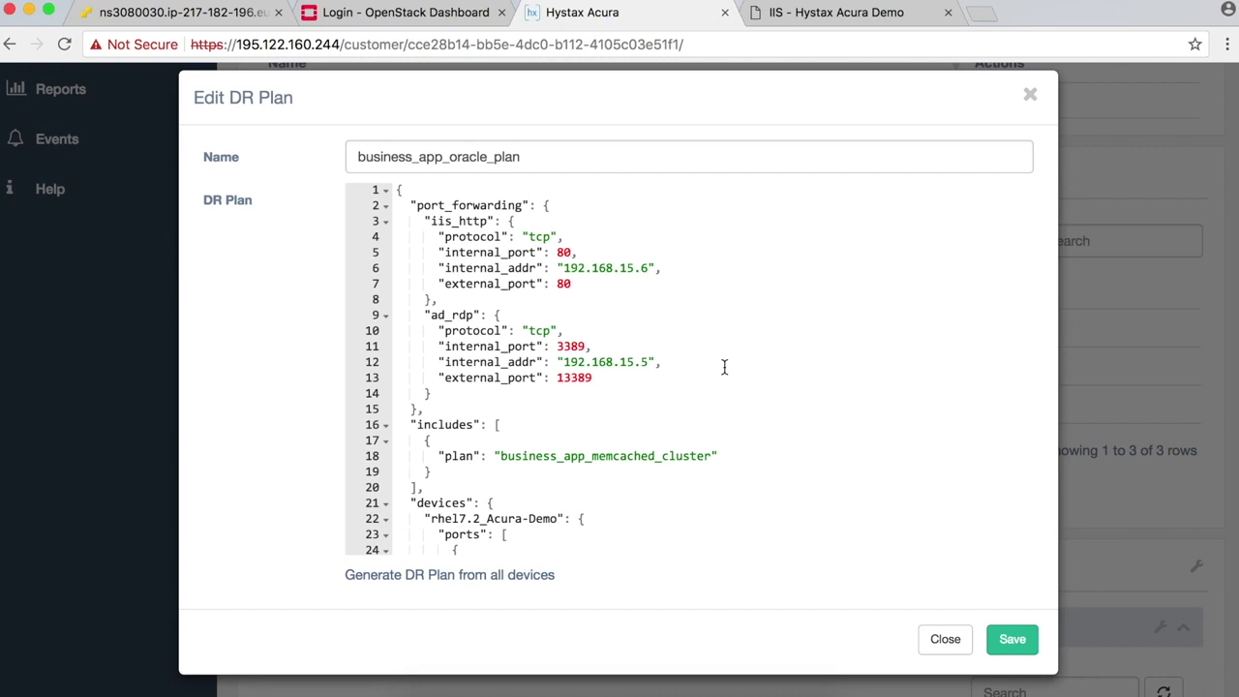
scroll(724, 367, down, 2)
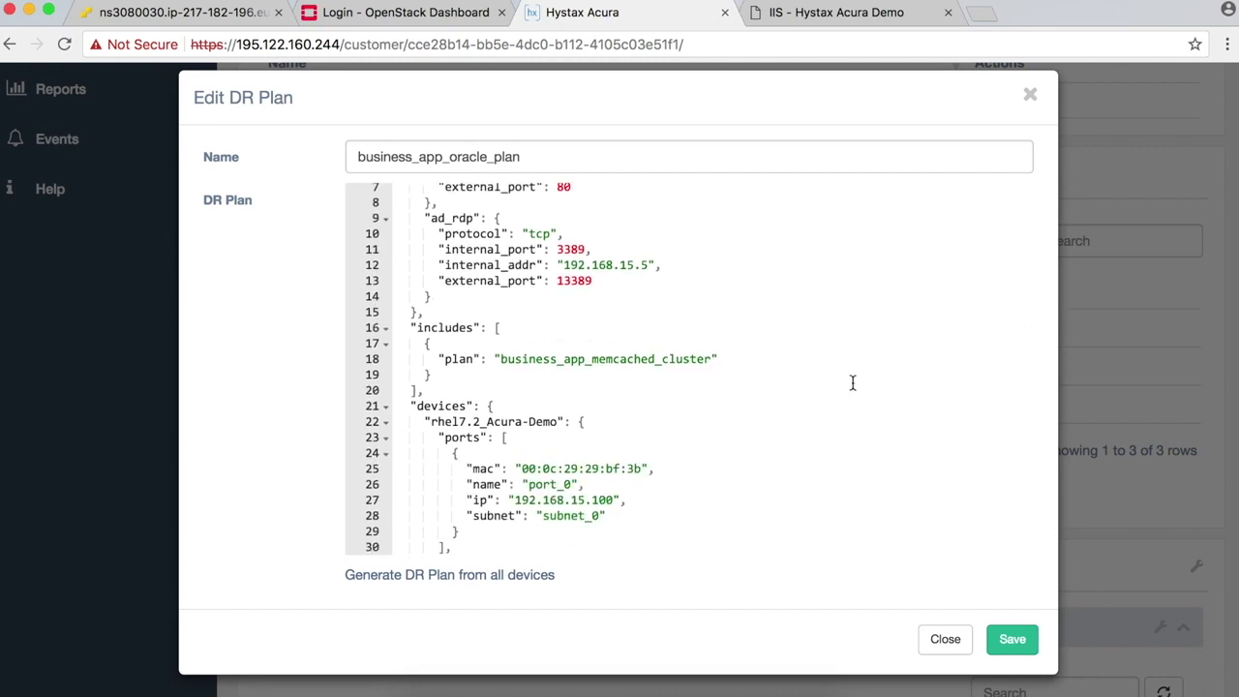
scroll(927, 382, down, 5)
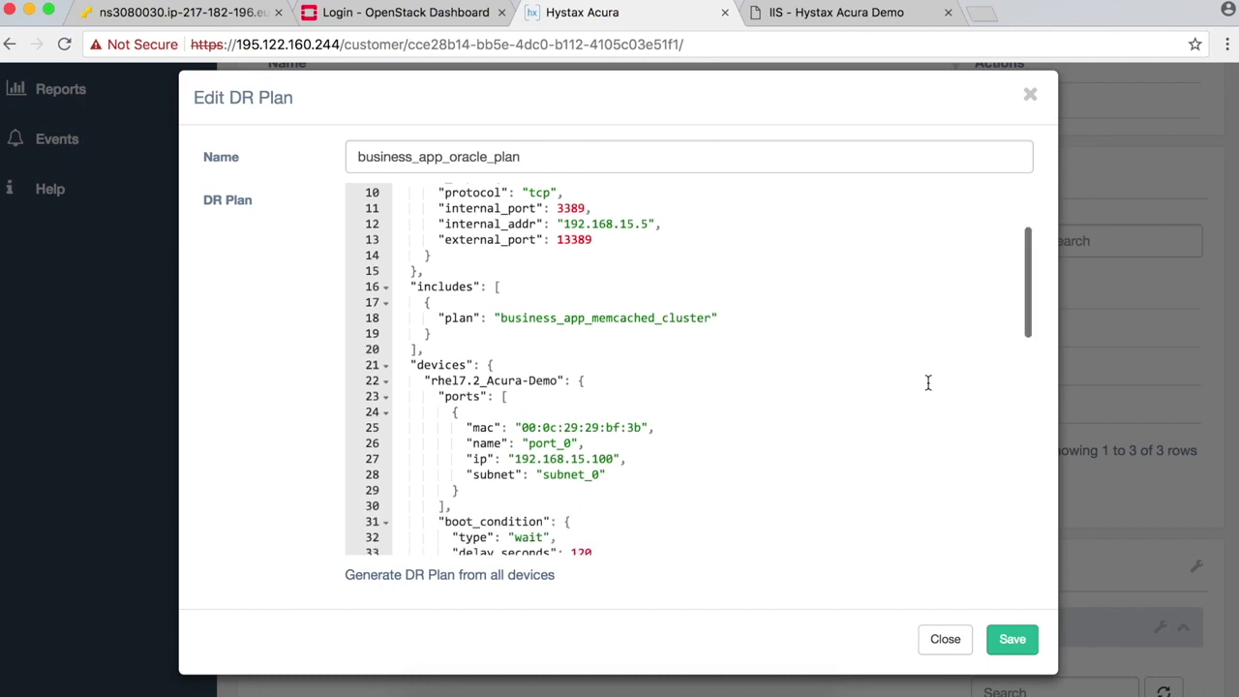
click(1017, 638)
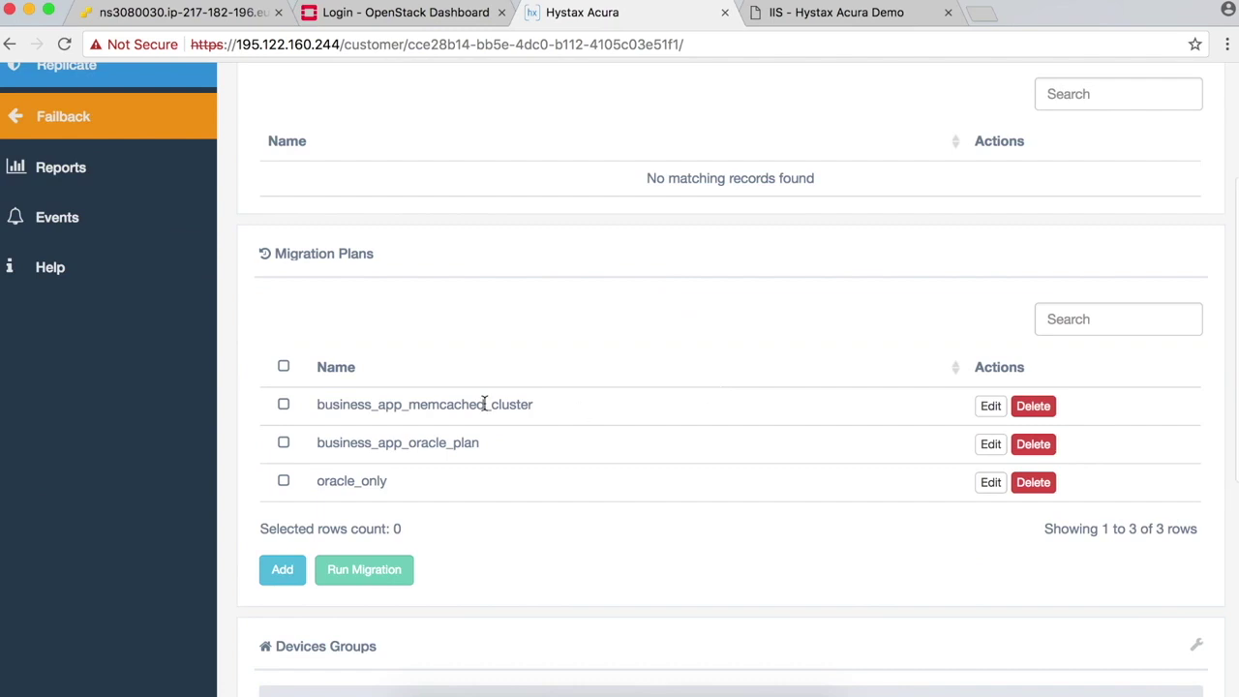
Start a migration with only business_app_oracle_plan selected and expand its definition in the plan selection step
click(283, 444)
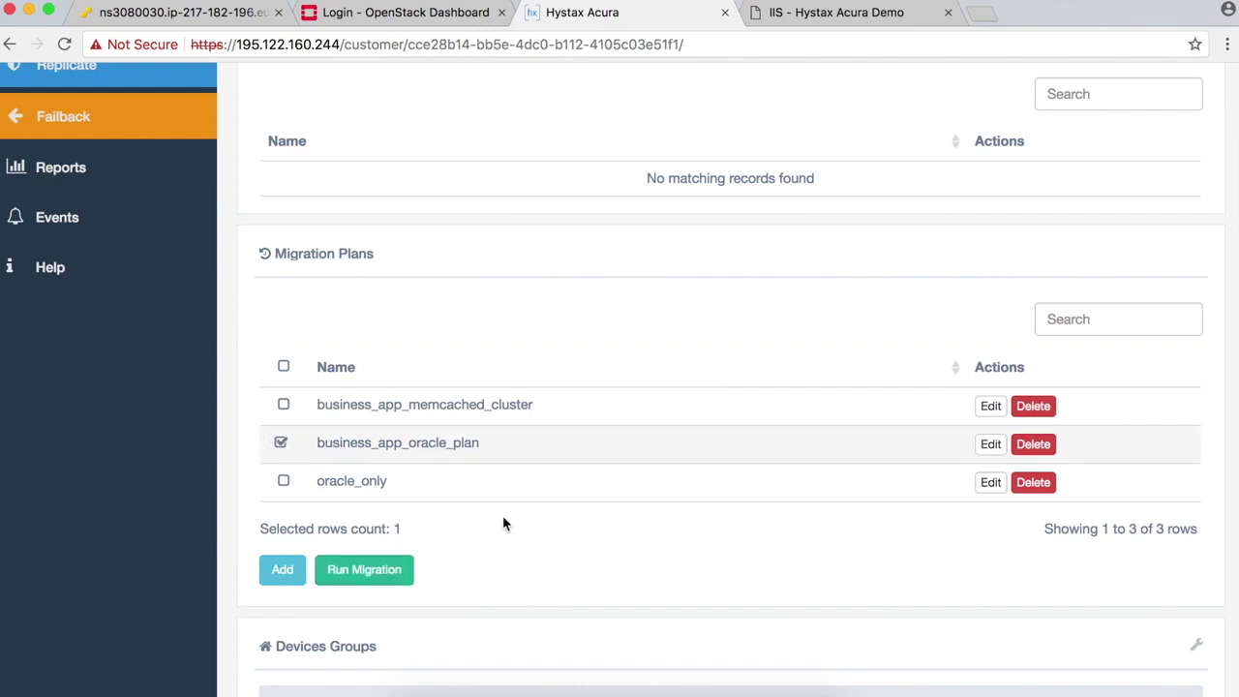
click(397, 576)
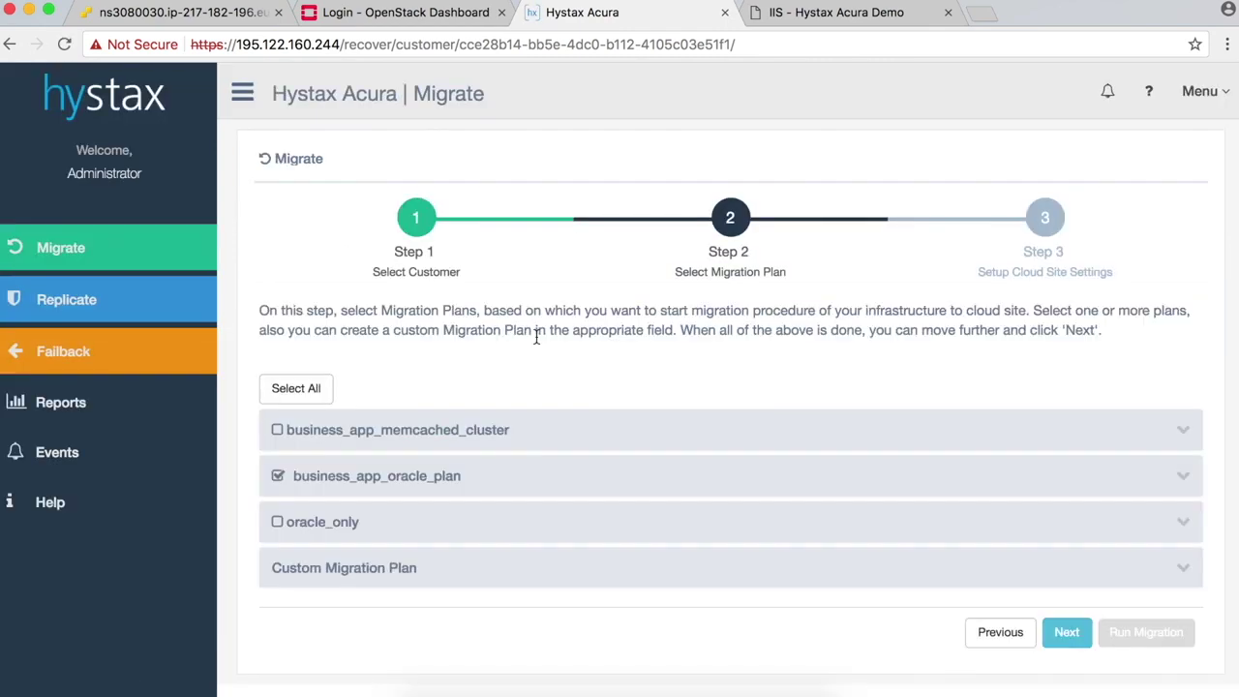
click(383, 484)
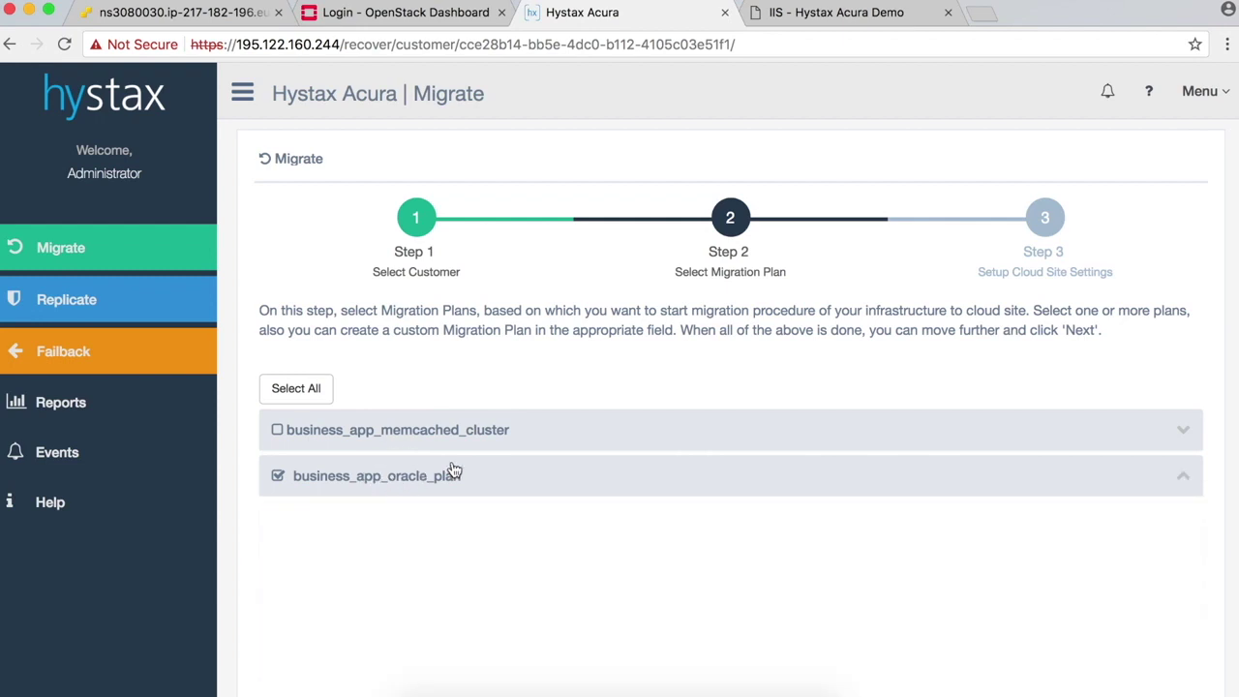
Examine the device and subnet definitions of business_app_oracle_plan in the migration wizard
scroll(610, 387, down, 1)
scroll(610, 392, down, 5)
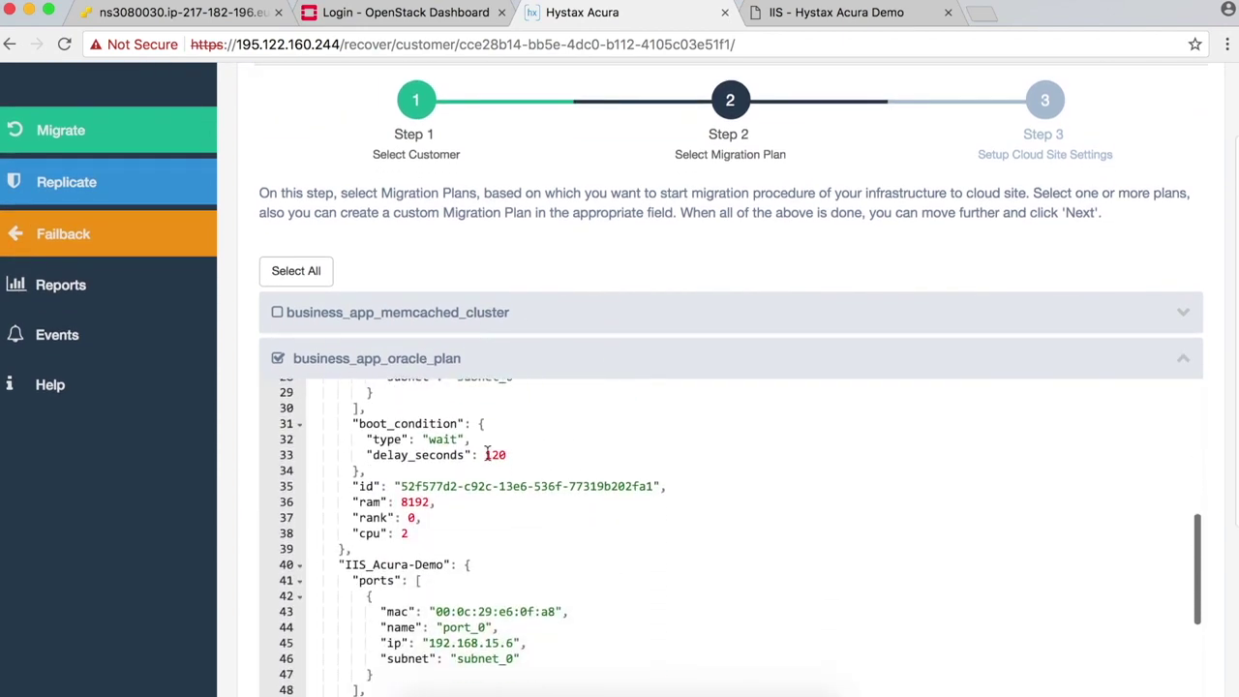
scroll(237, 480, down, 1)
scroll(230, 467, down, 4)
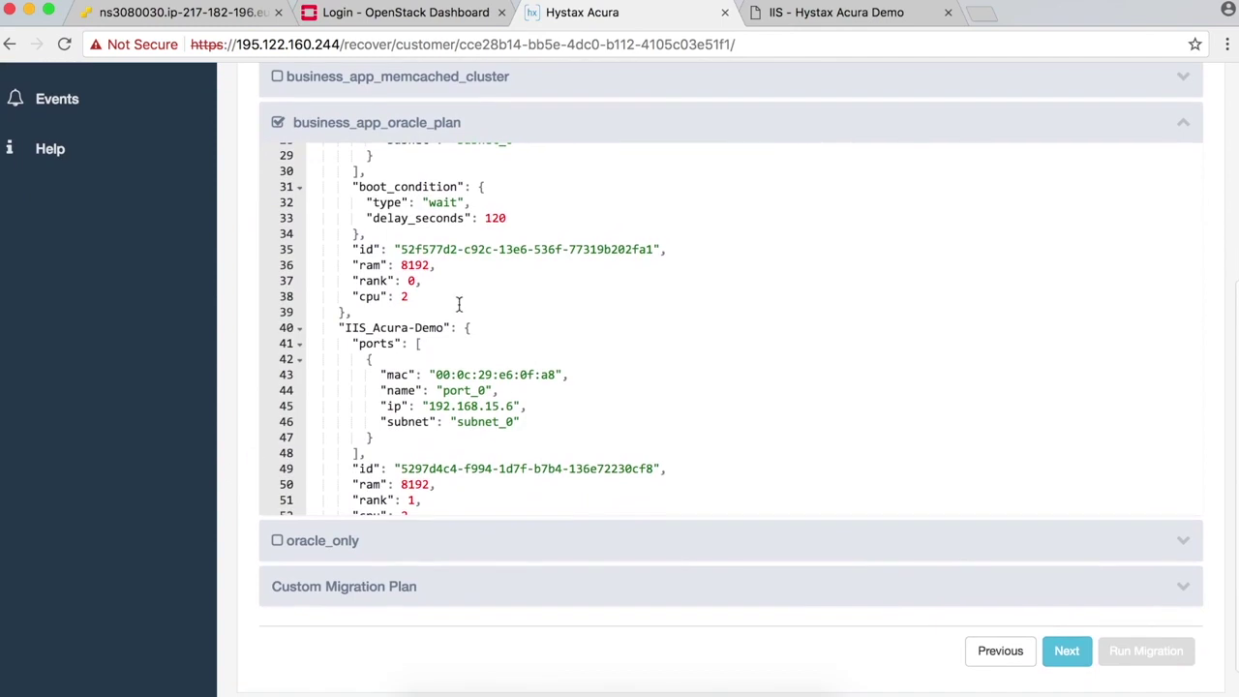
scroll(540, 257, down, 3)
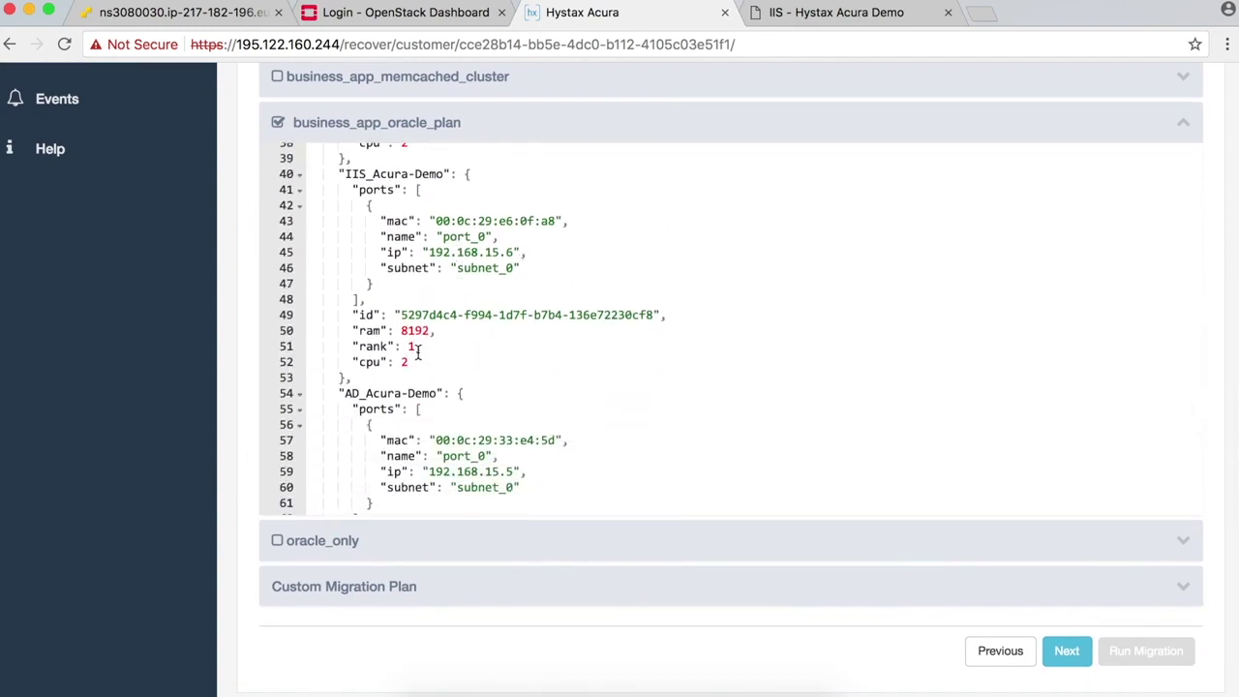
scroll(419, 354, down, 5)
scroll(419, 353, up, 5)
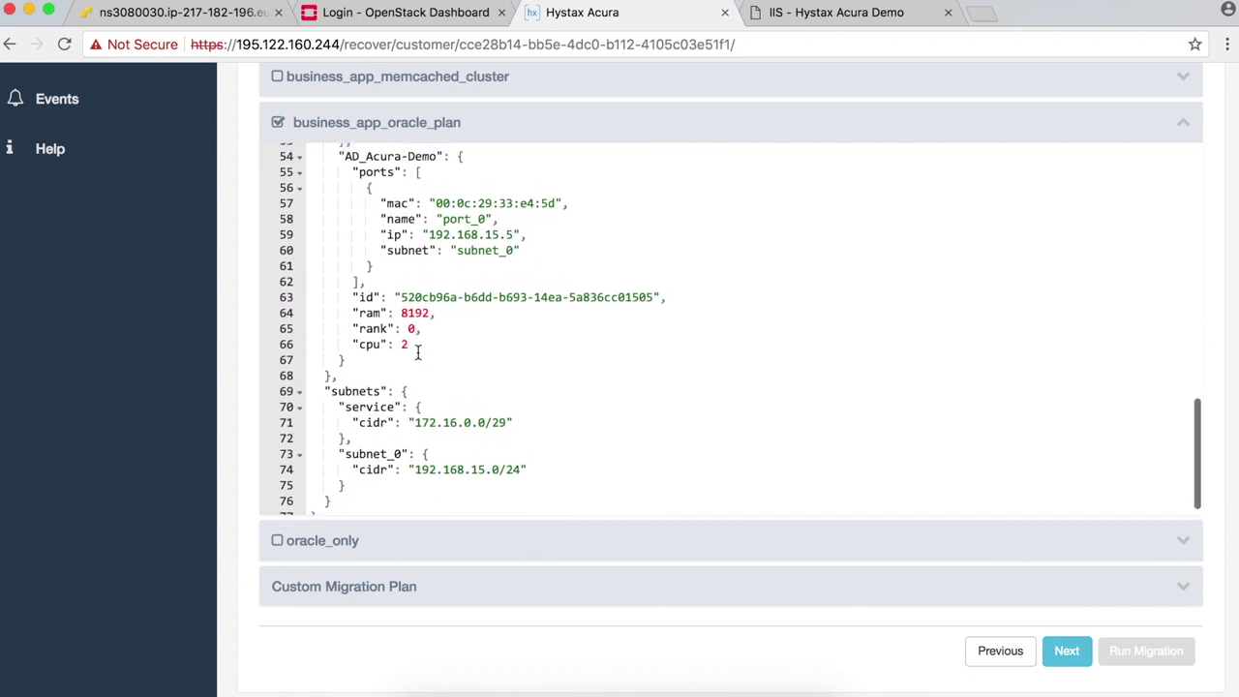
scroll(418, 354, up, 2)
Expand the Custom Migration Plan editor and look over it together with the business_app_oracle_plan definition
click(346, 588)
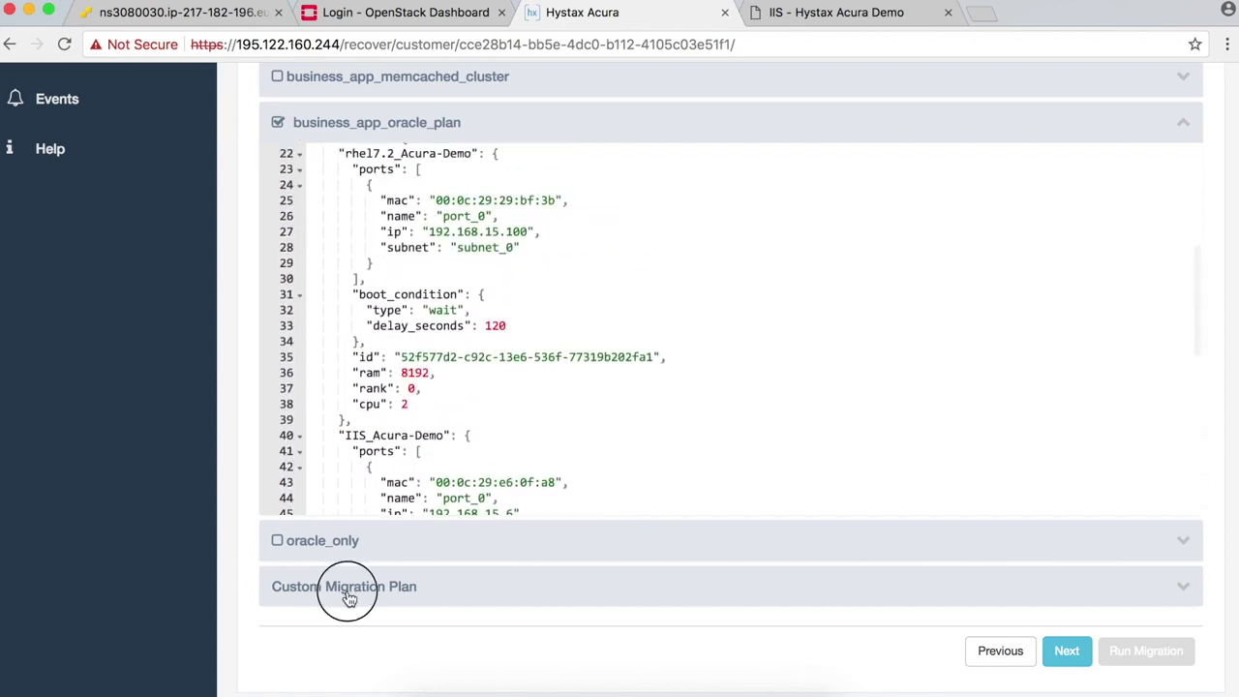
scroll(216, 529, down, 5)
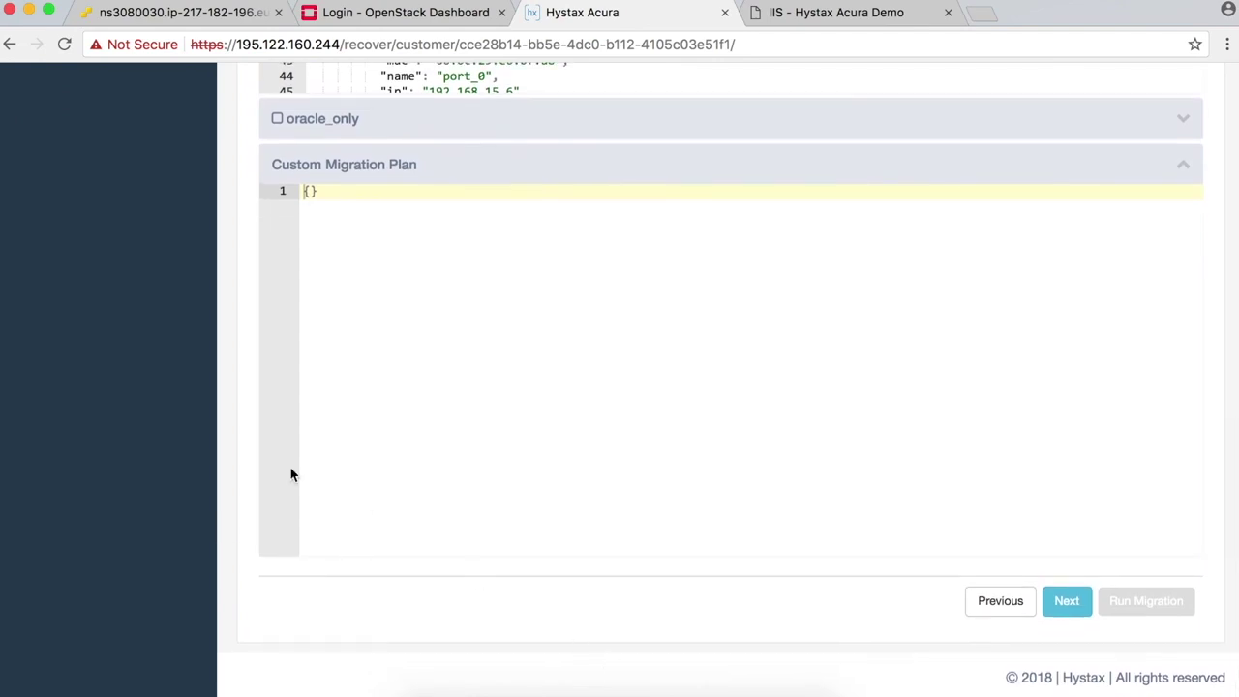
scroll(223, 422, up, 2)
scroll(222, 422, up, 5)
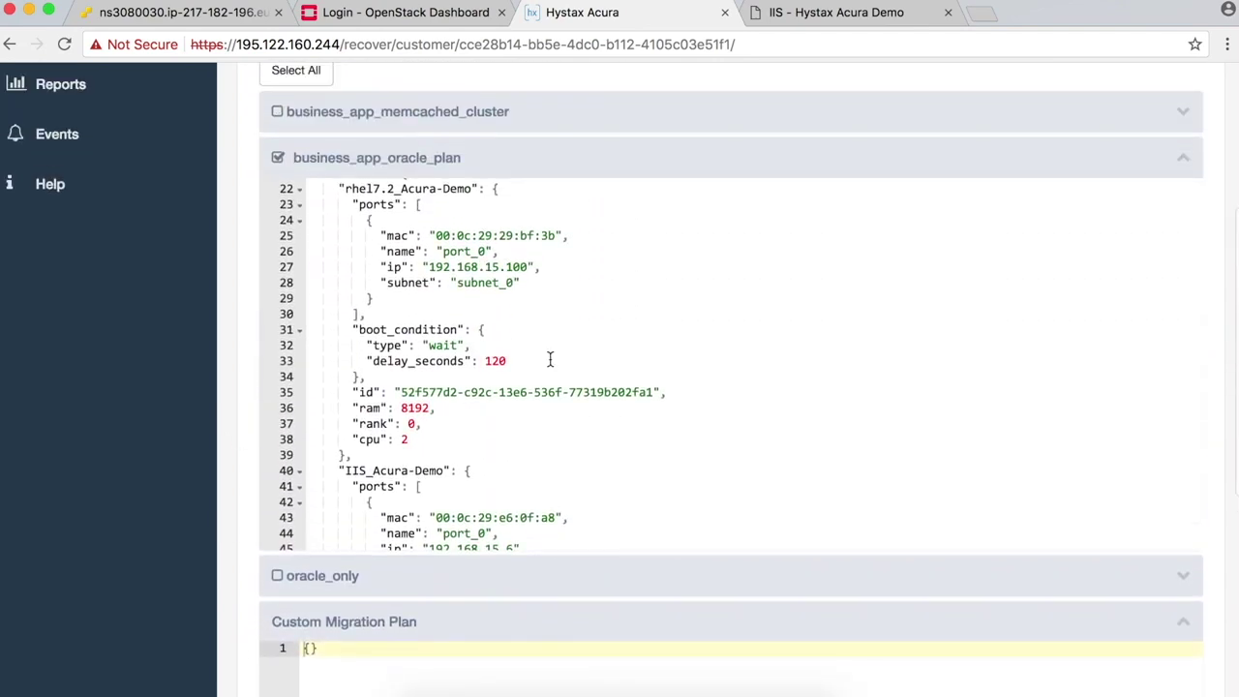
scroll(550, 360, down, 7)
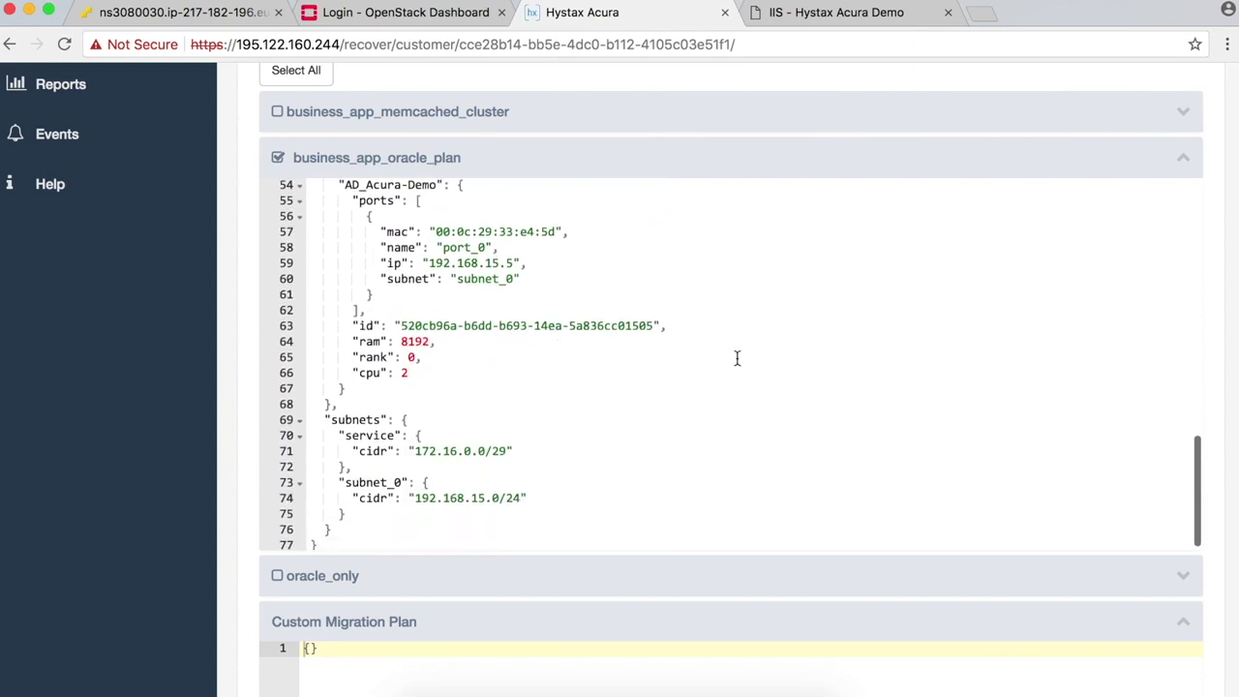
scroll(242, 387, down, 5)
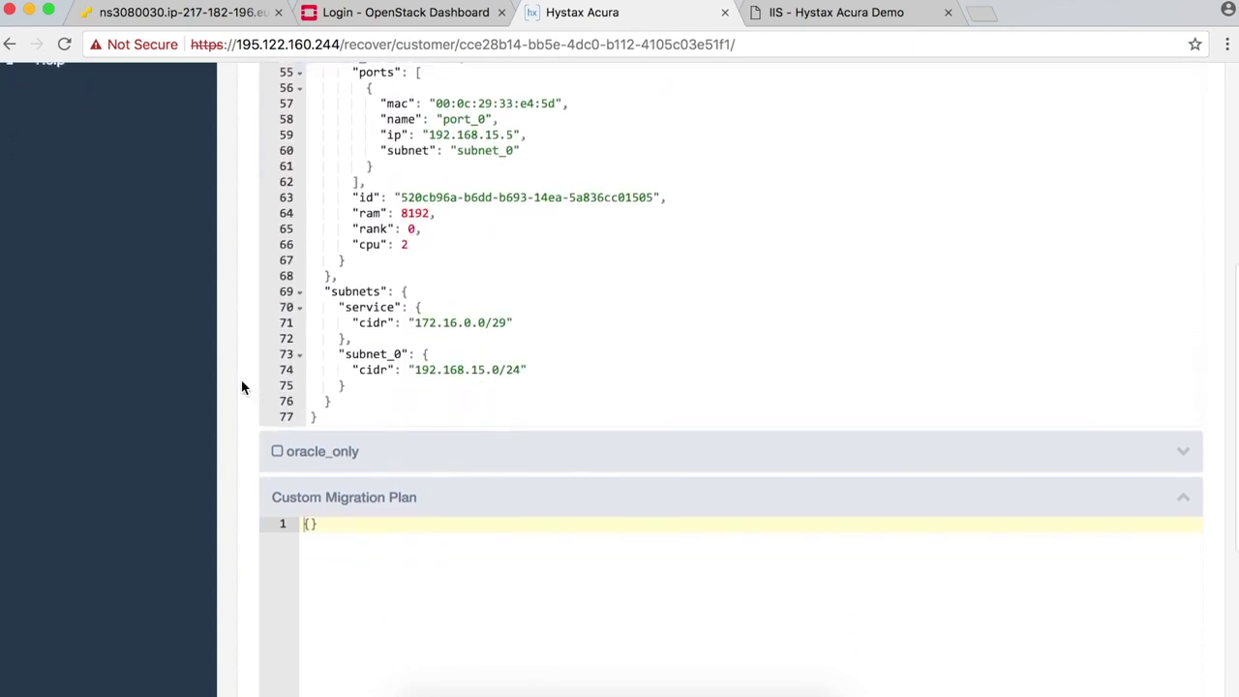
scroll(242, 387, down, 2)
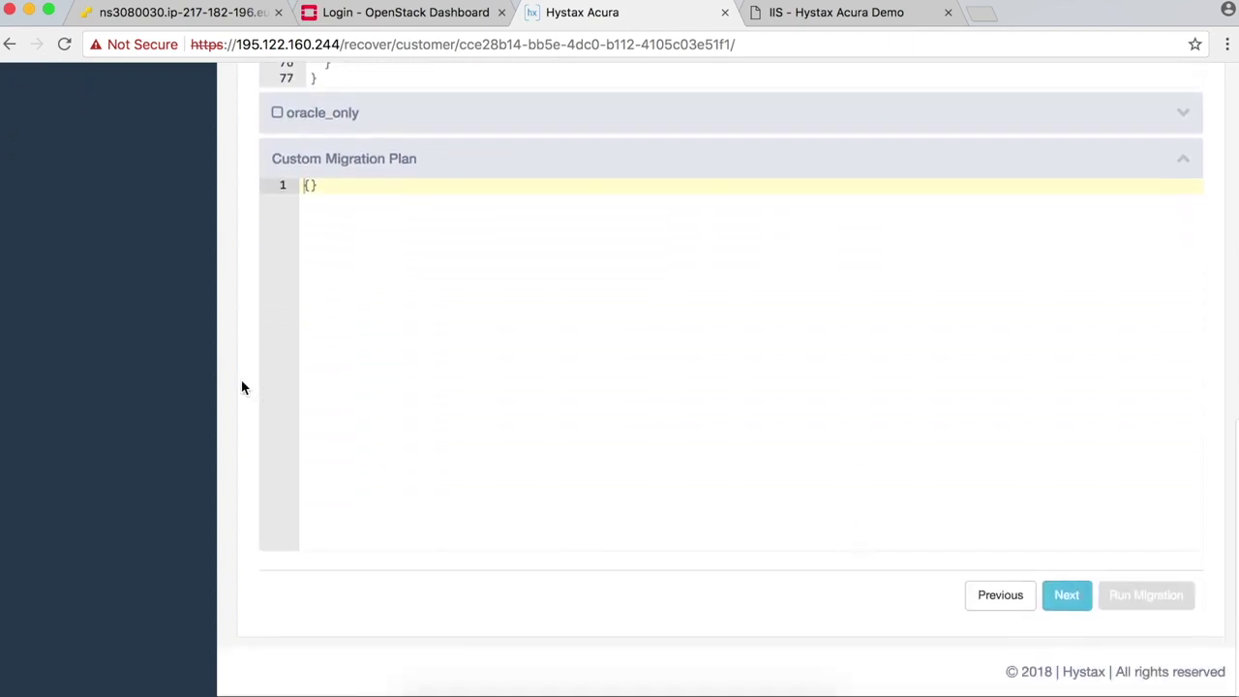
Proceed to the cloud site settings and name the cloud site VMwaretoOpenStack
click(1068, 601)
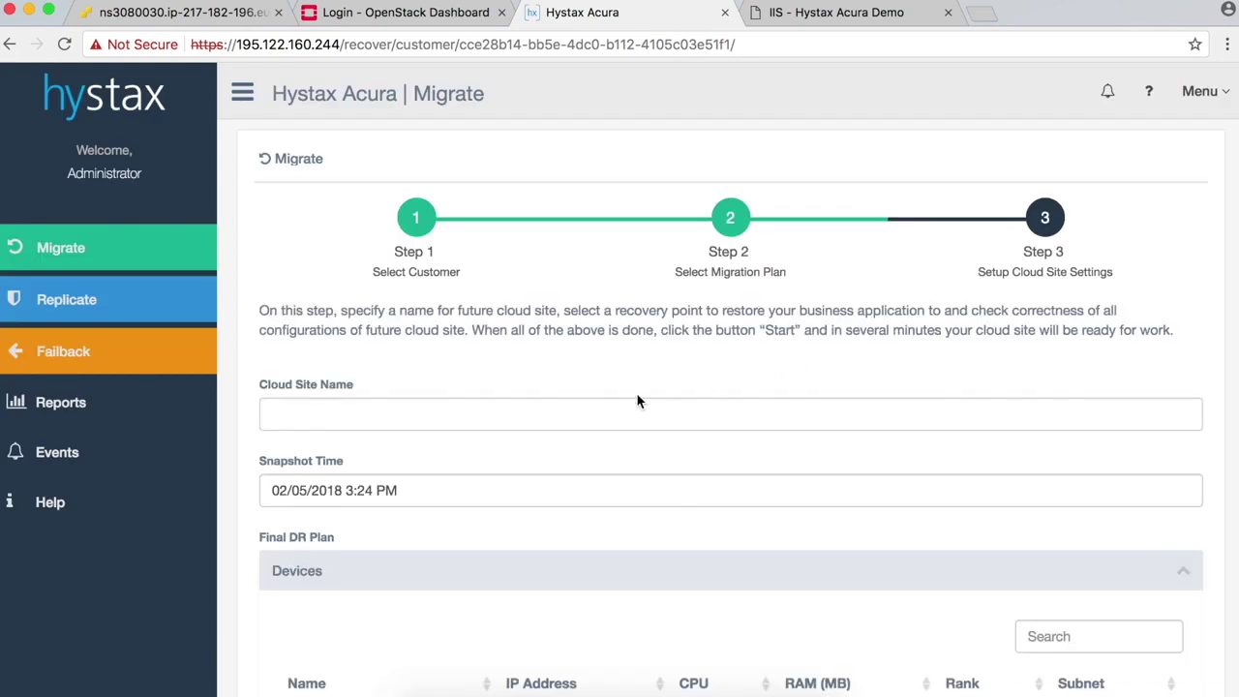
click(542, 419)
text(VMwaretoOpenStack)
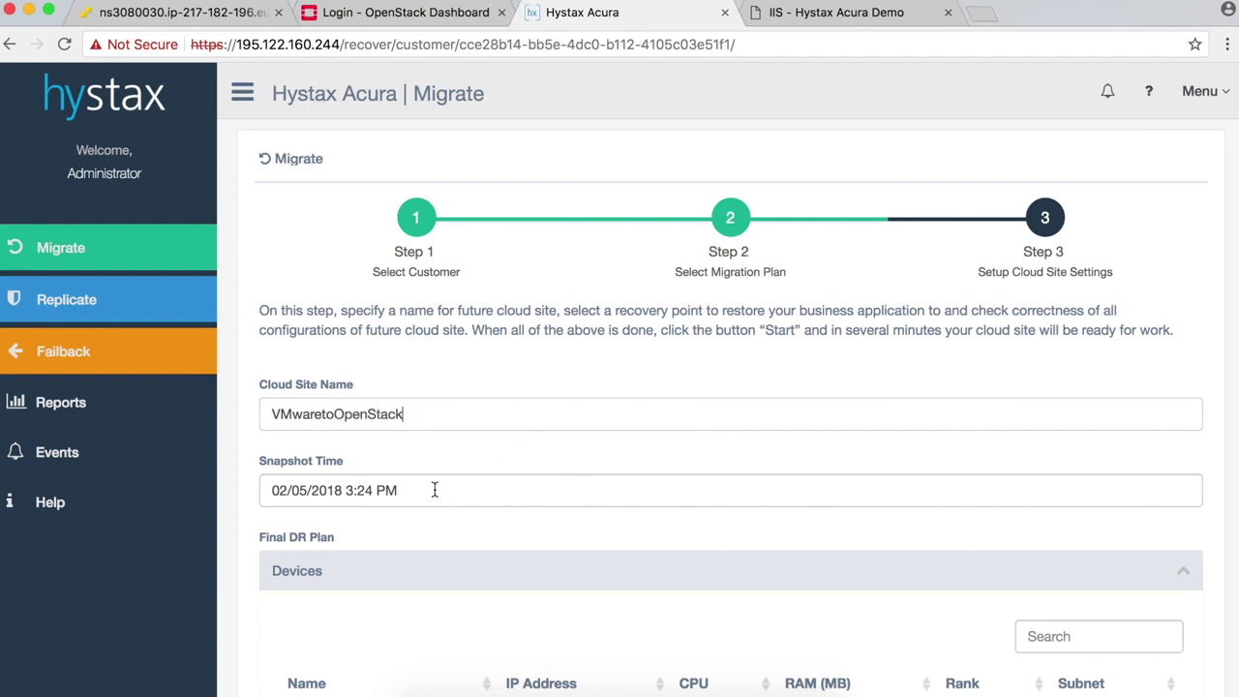
Check the snapshot time and the final DR plan's device list, and run the migration to the VMwaretoOpenStack cloud site
click(435, 490)
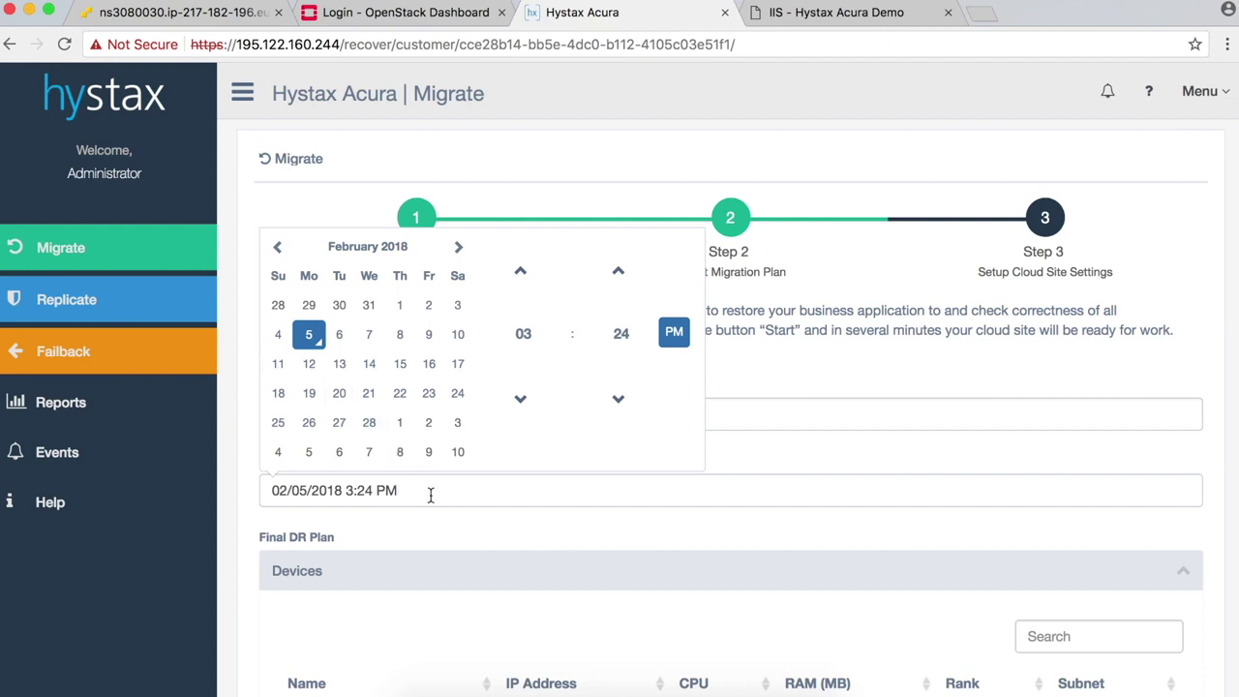
click(433, 524)
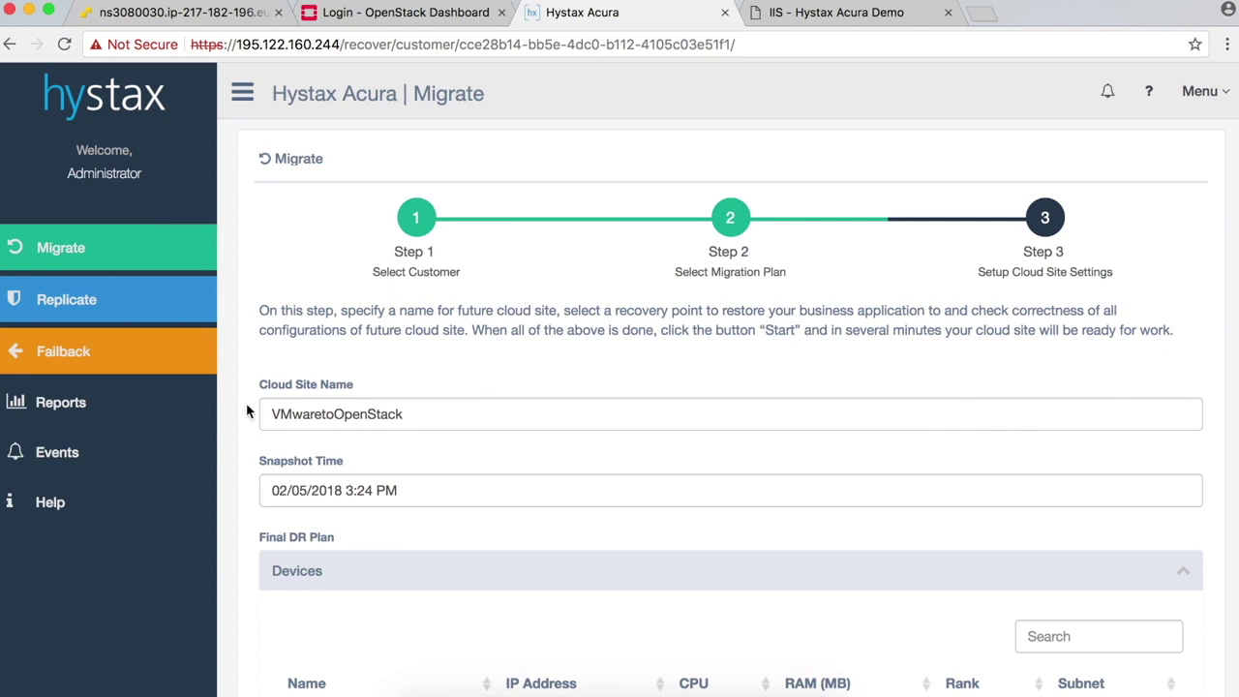
scroll(246, 410, down, 3)
scroll(246, 411, down, 3)
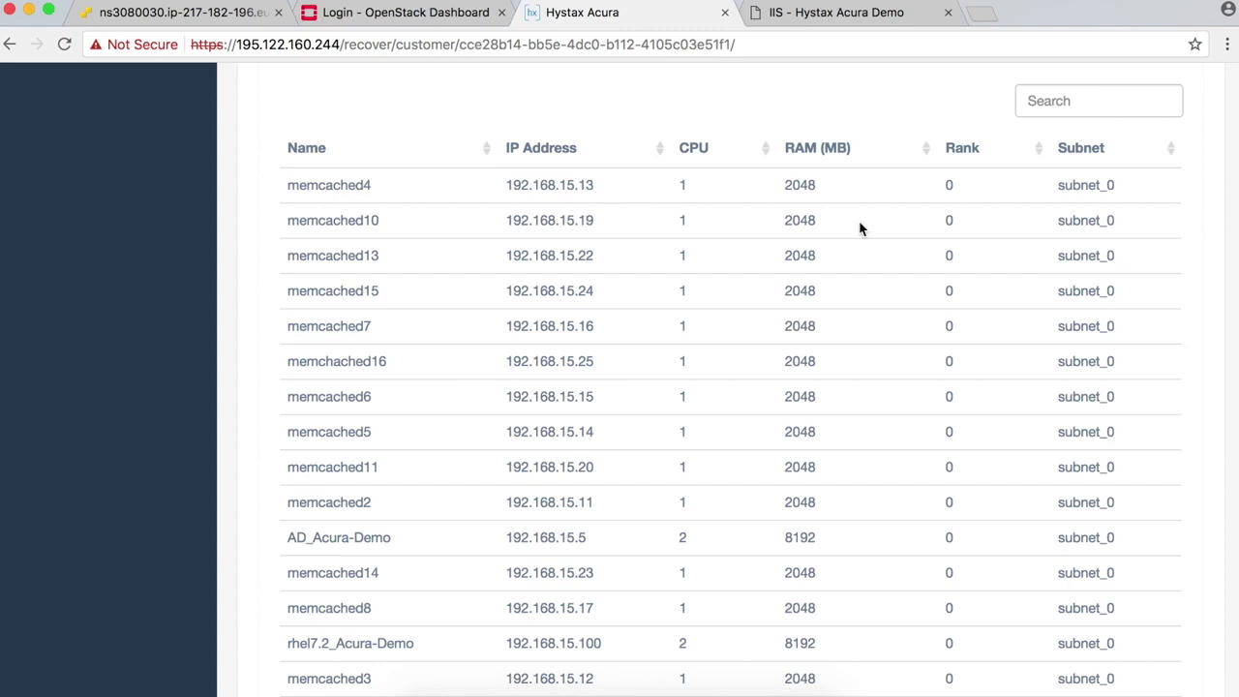
scroll(936, 179, down, 3)
scroll(936, 179, down, 3)
scroll(937, 179, down, 1)
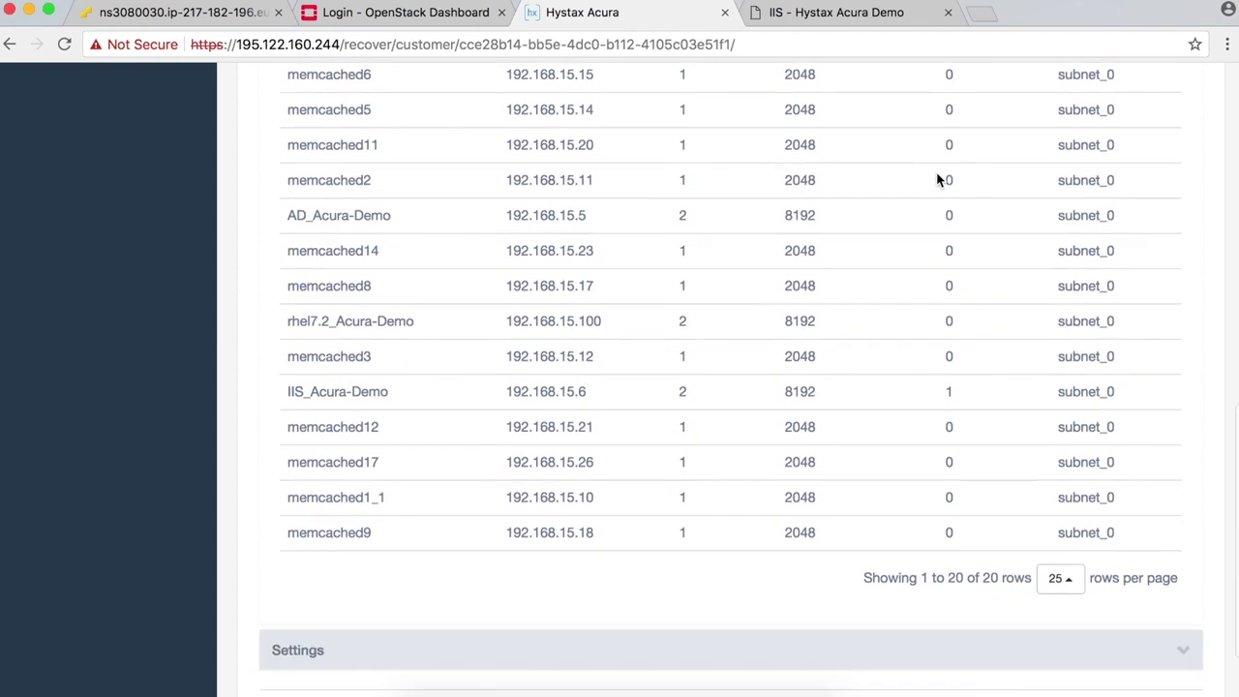
scroll(936, 179, down, 2)
scroll(742, 416, up, 3)
scroll(742, 417, up, 8)
scroll(743, 416, down, 10)
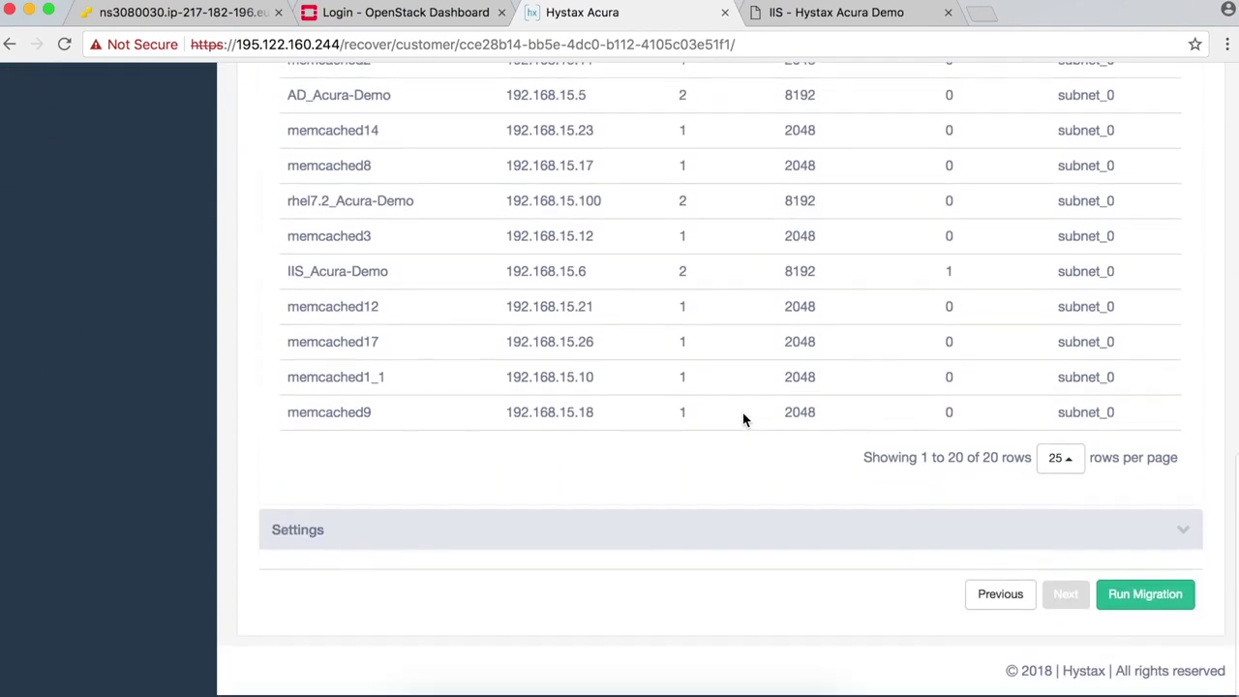
click(1137, 593)
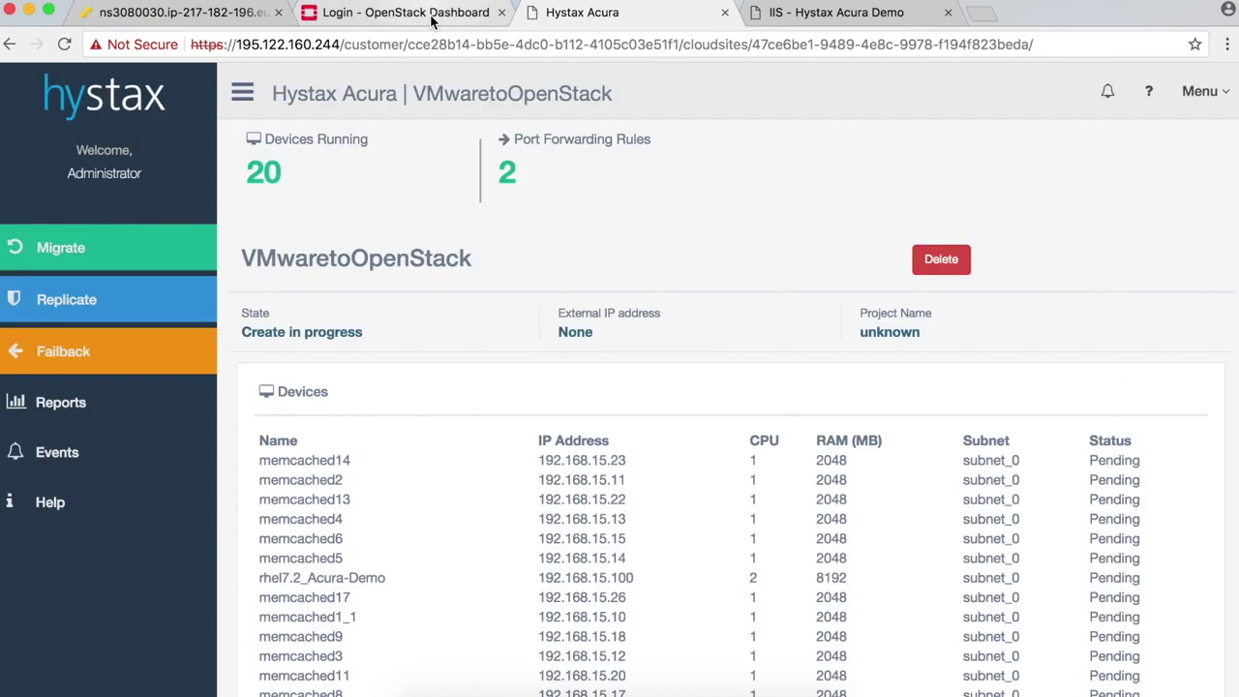
Switch to the OpenStack Dashboard, log in with the prefilled credentials and select the project VMware to OpenStack_VMwaretoOpenStack
click(432, 19)
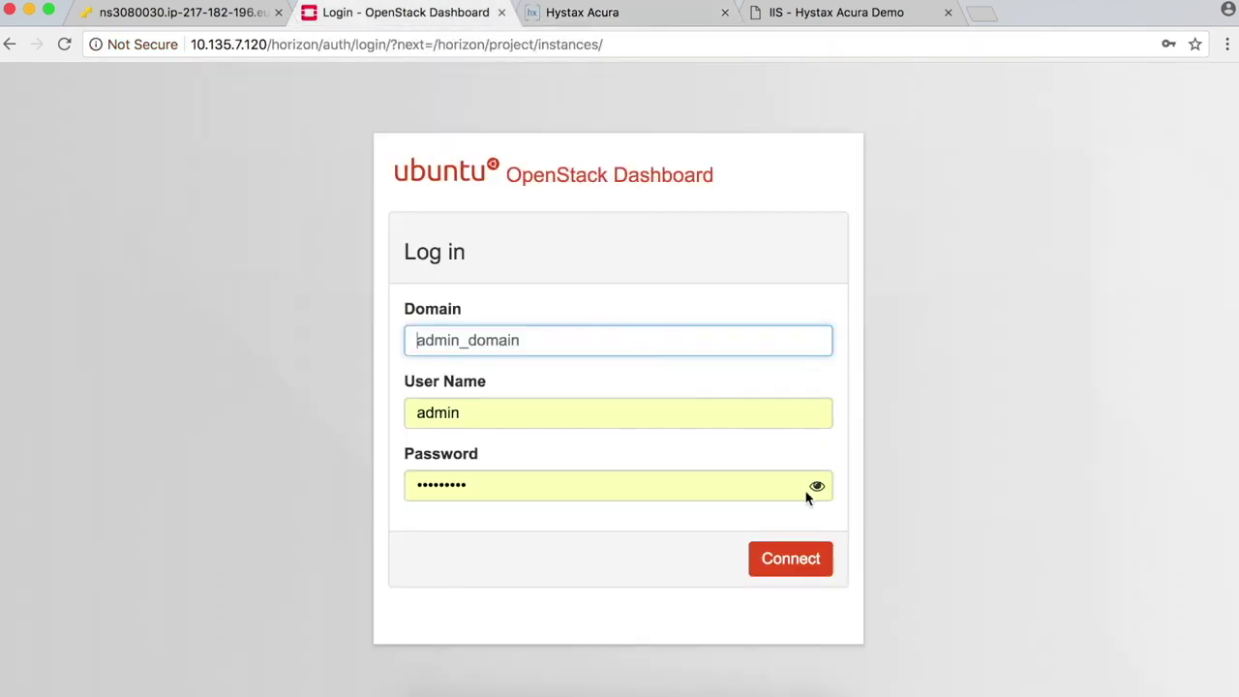
click(812, 569)
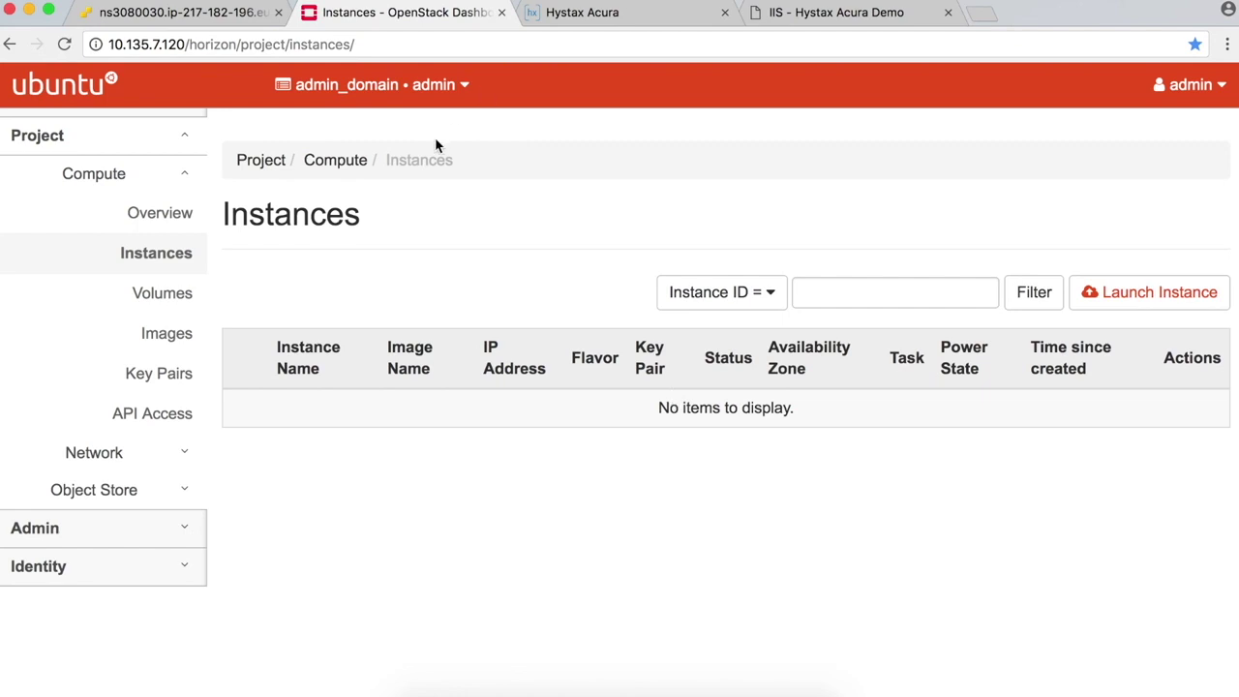
click(465, 92)
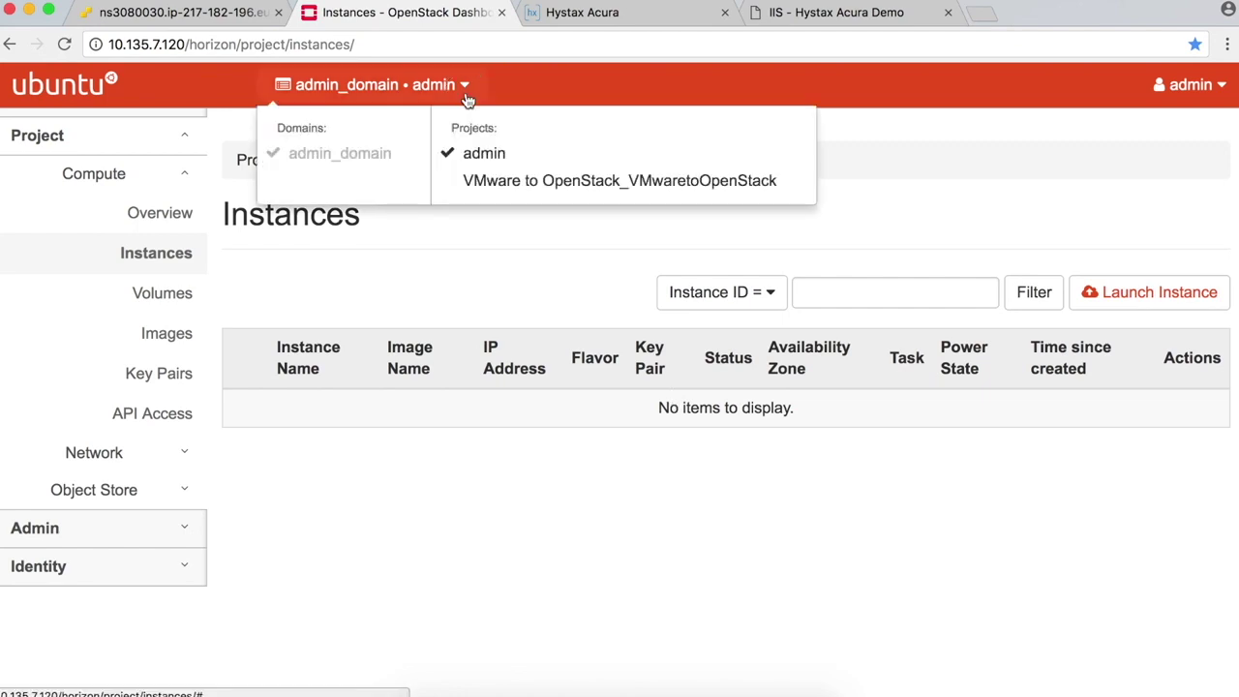
click(515, 180)
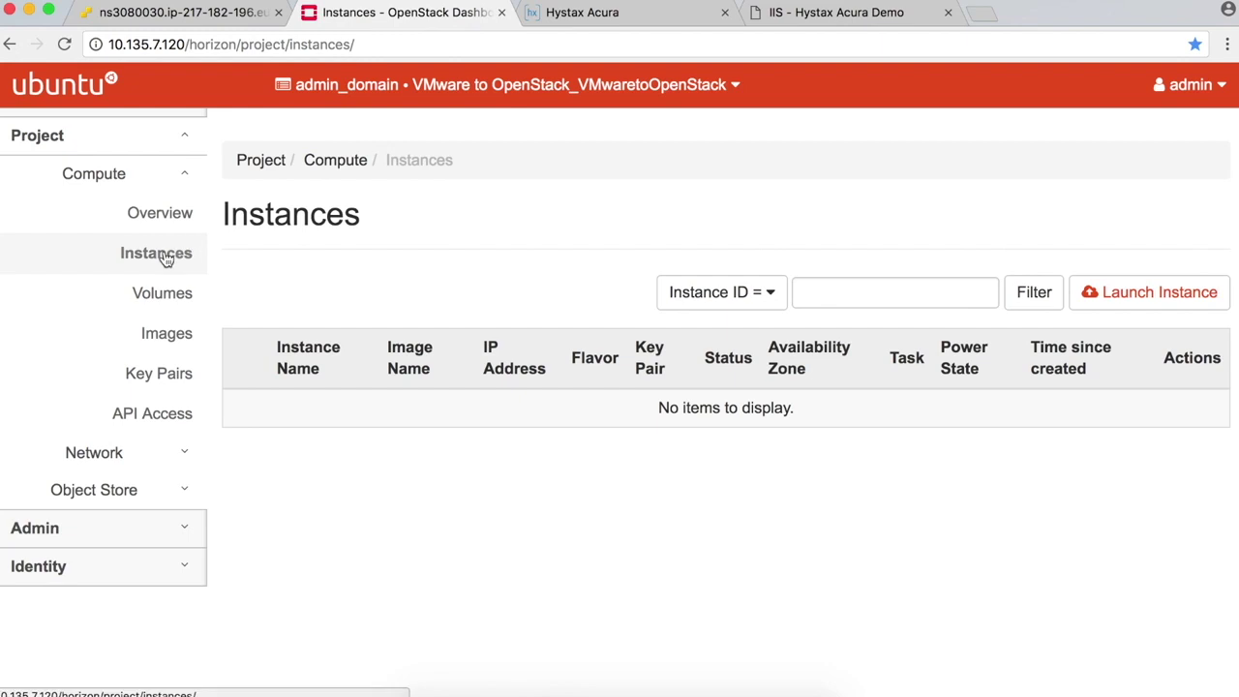
Examine the names, sizes and statuses of the payload volumes created in the migration project
click(172, 297)
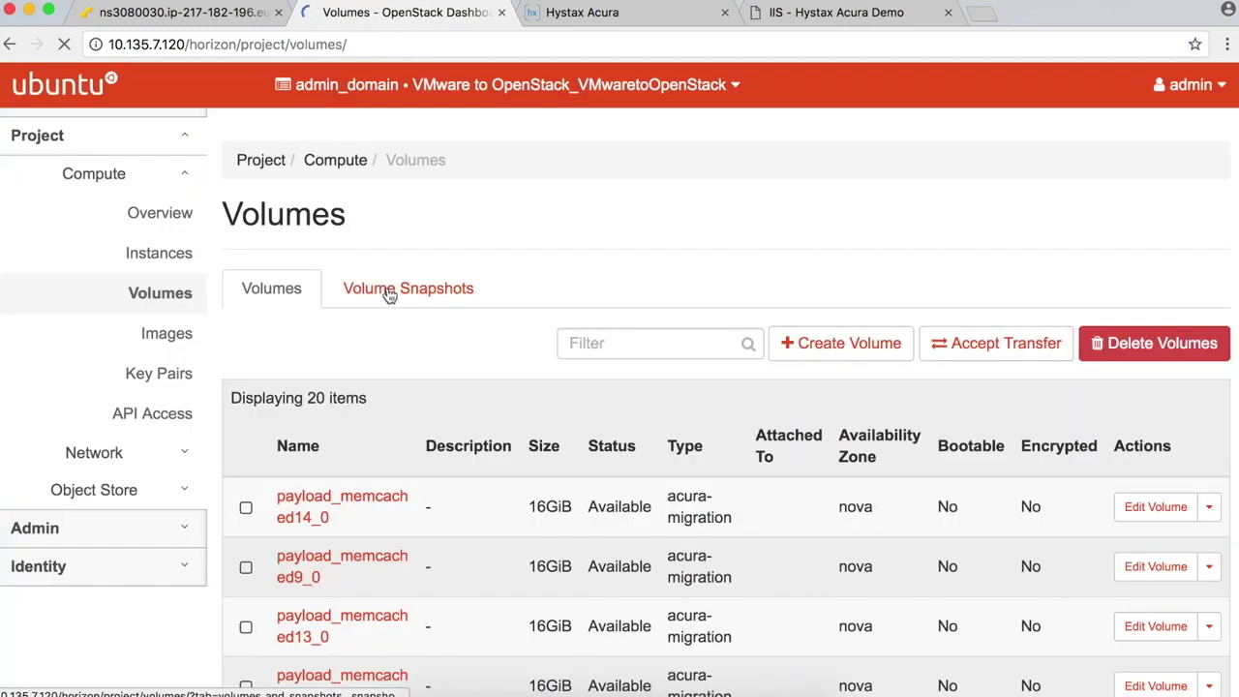
scroll(530, 301, down, 10)
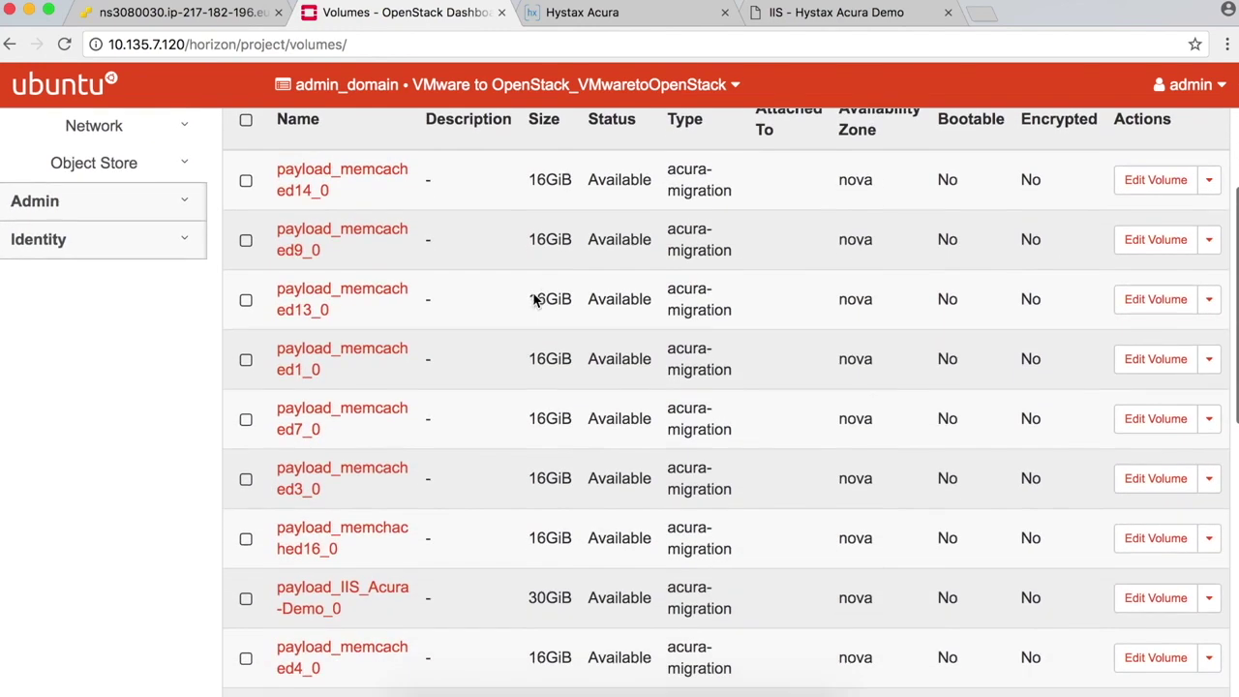
scroll(533, 300, down, 1)
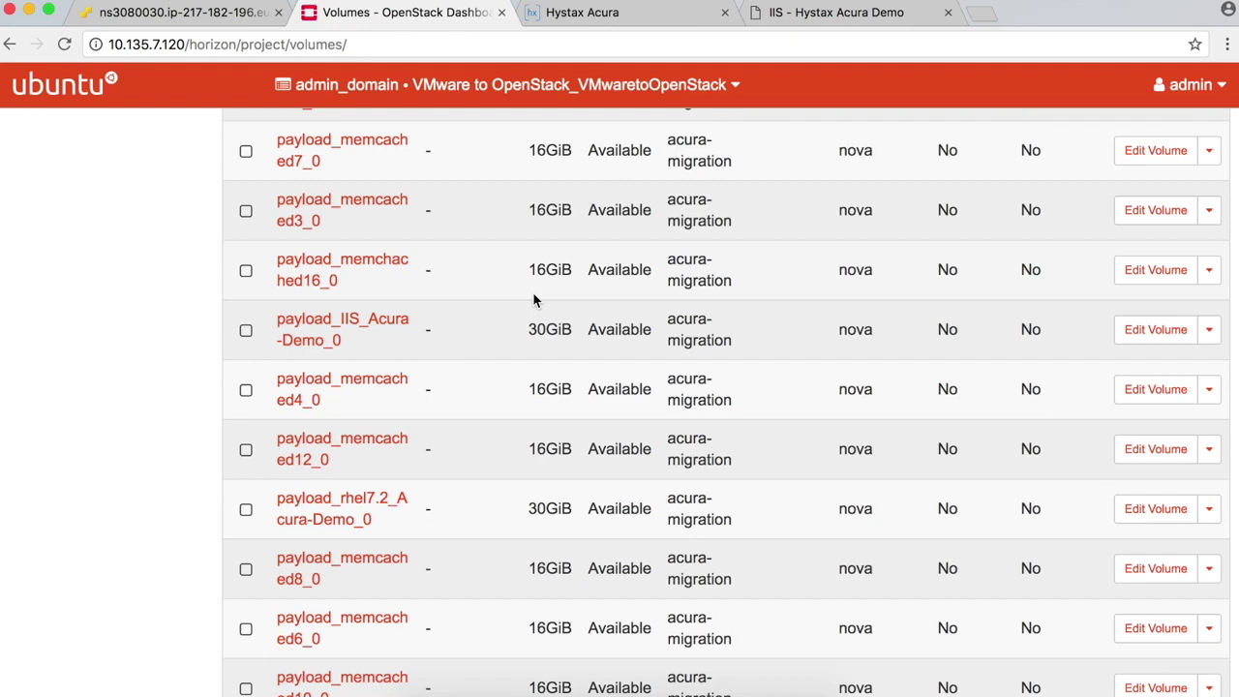
scroll(533, 300, up, 10)
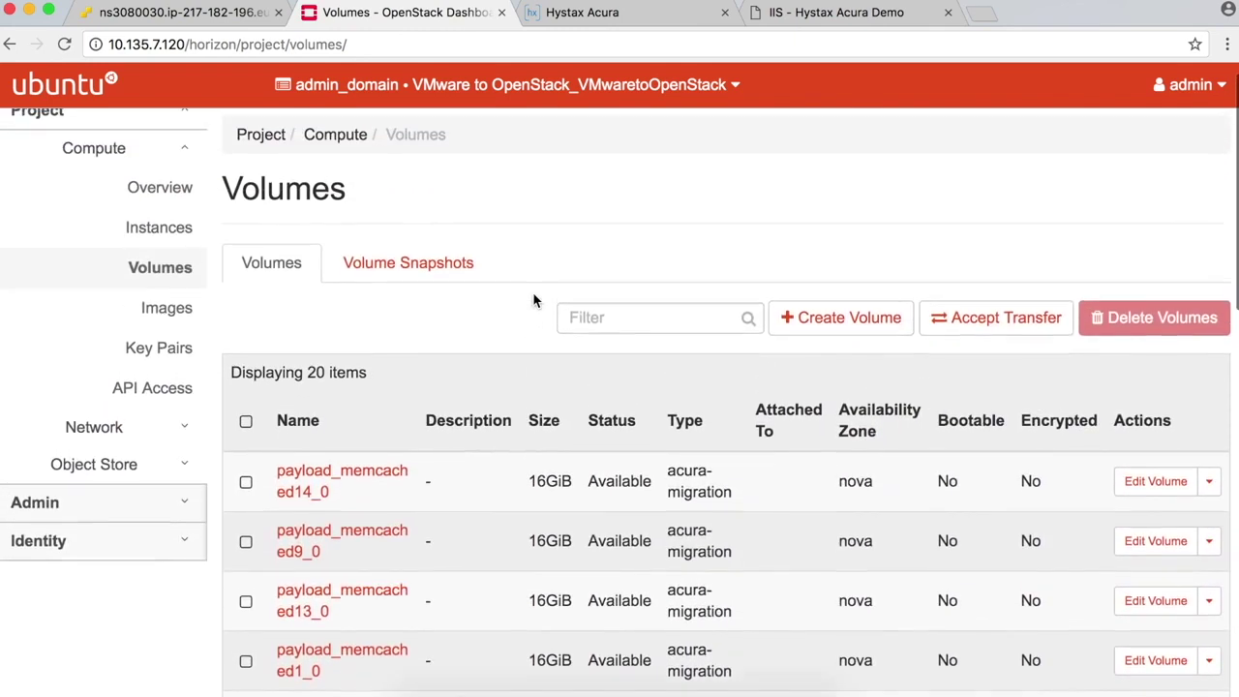
scroll(526, 229, up, 1)
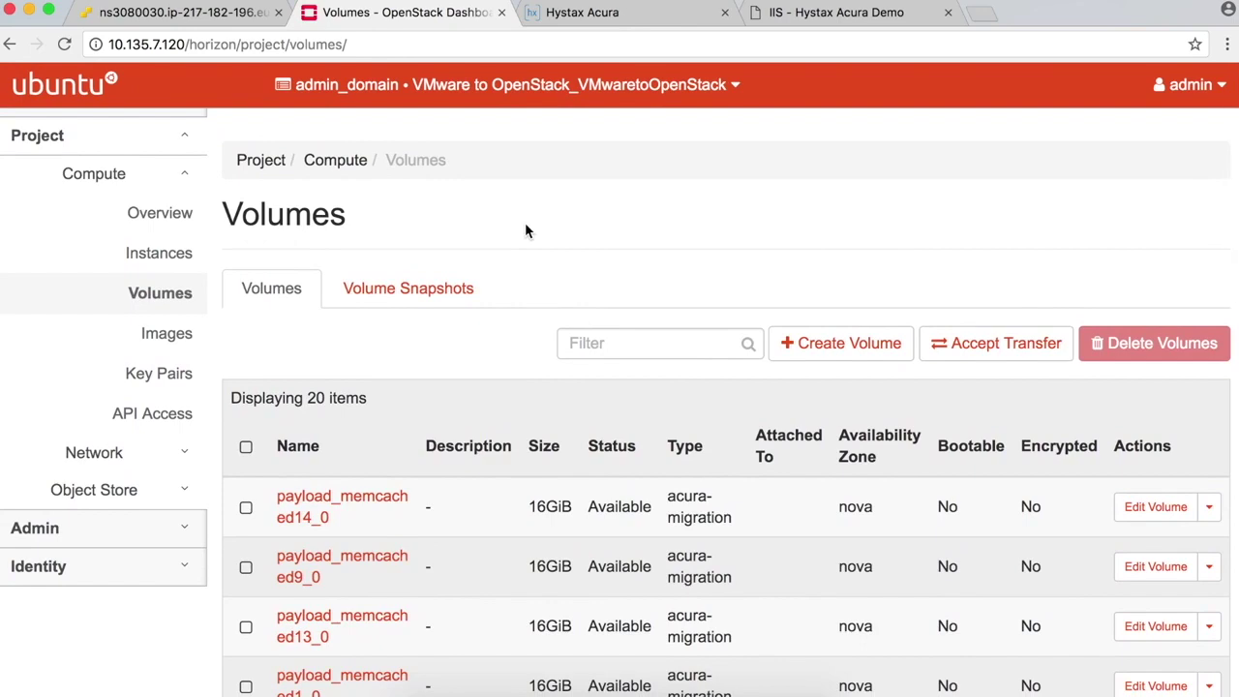
scroll(526, 229, down, 11)
scroll(526, 229, down, 7)
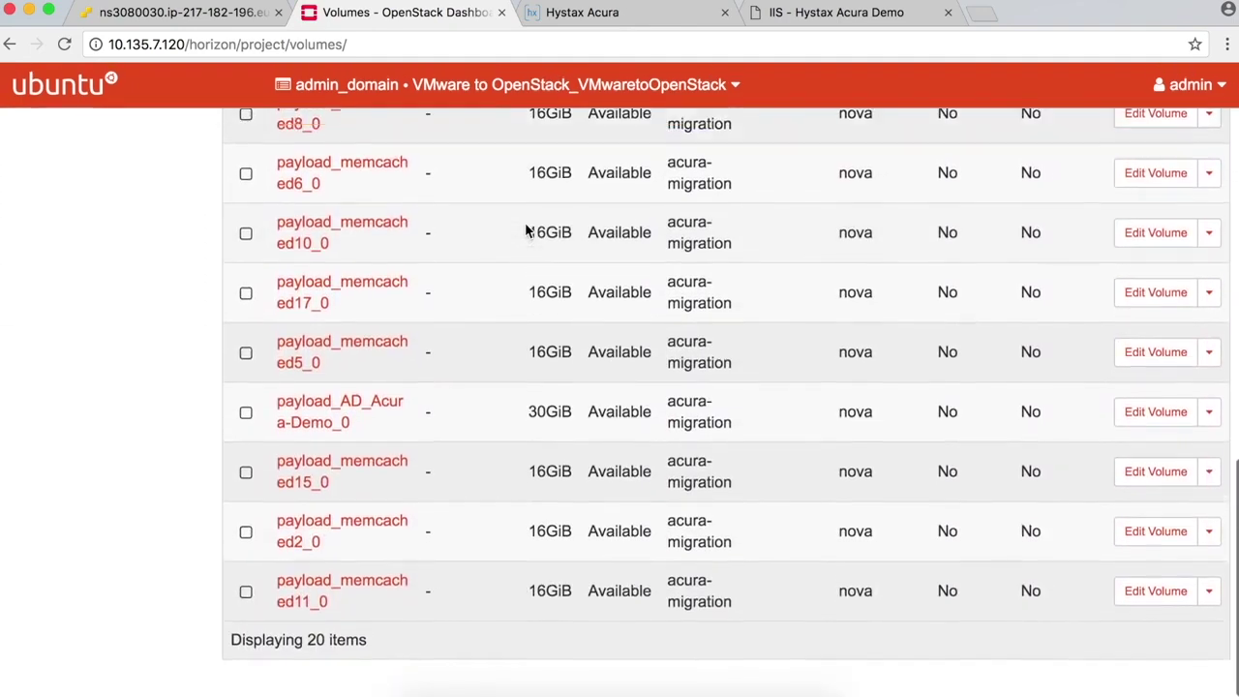
scroll(527, 230, up, 18)
Open the project's instance list, reload it as machines are created, and look through the instances and their build status
click(172, 259)
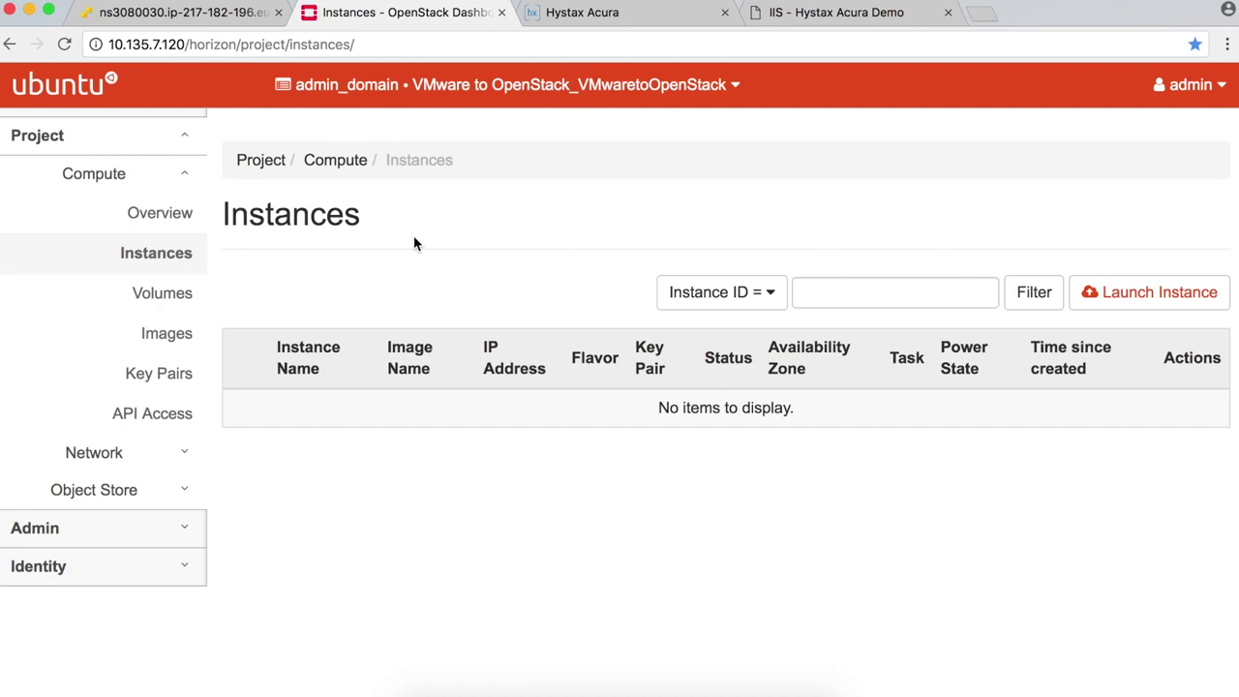
click(64, 43)
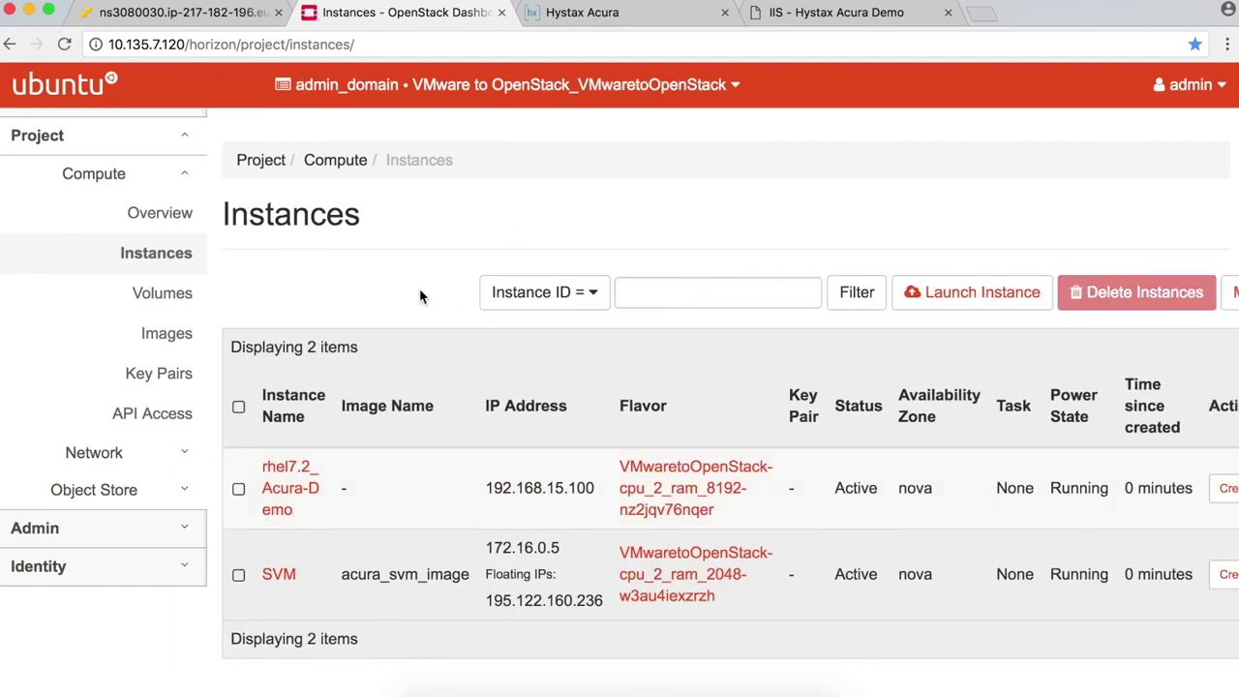
click(64, 44)
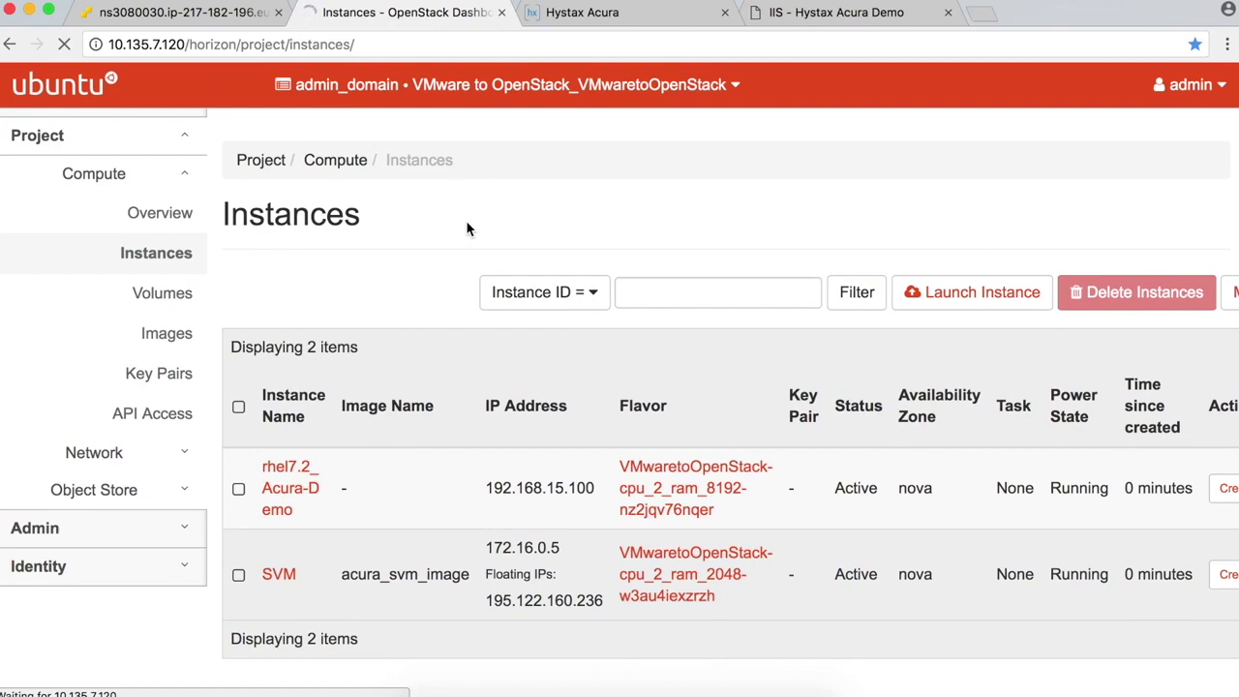
scroll(467, 229, down, 6)
scroll(466, 228, down, 10)
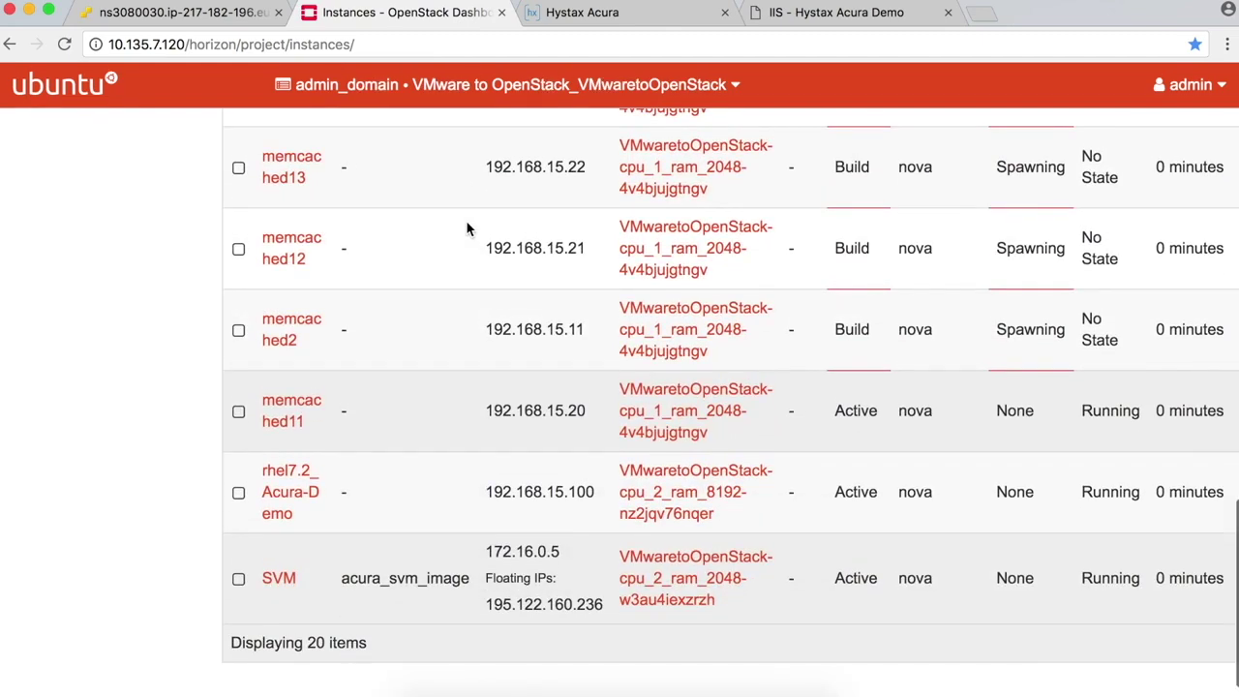
scroll(311, 614, up, 6)
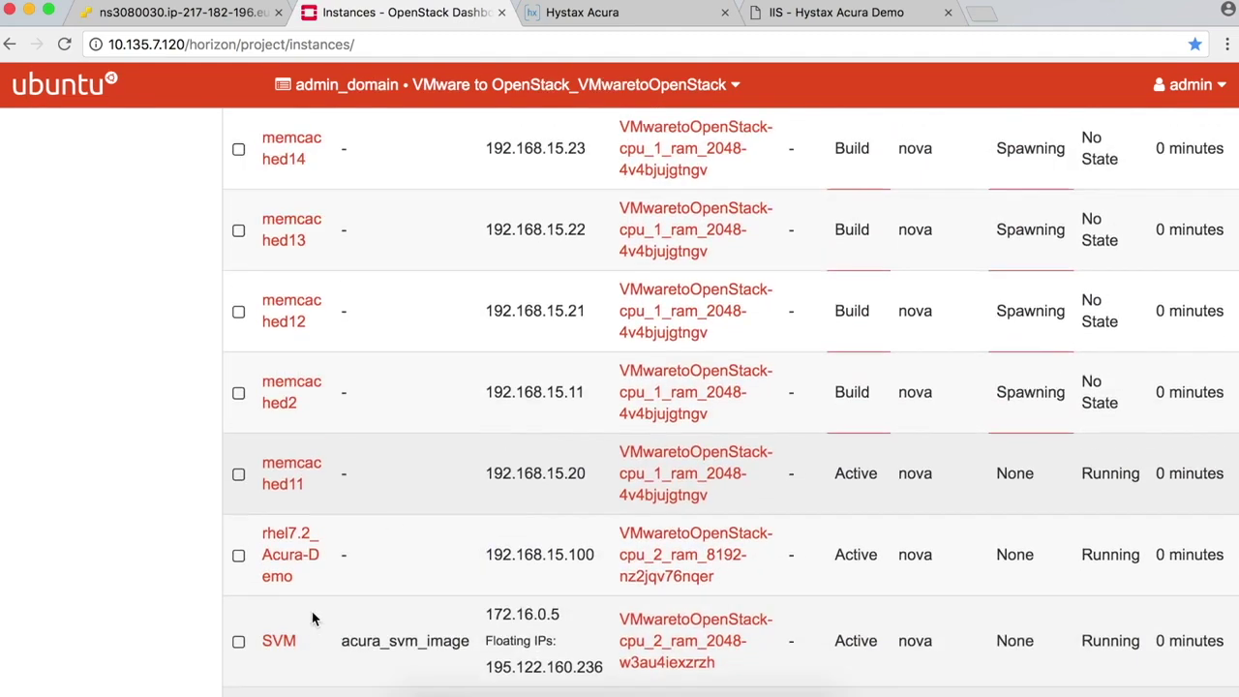
scroll(312, 618, up, 5)
scroll(313, 617, up, 3)
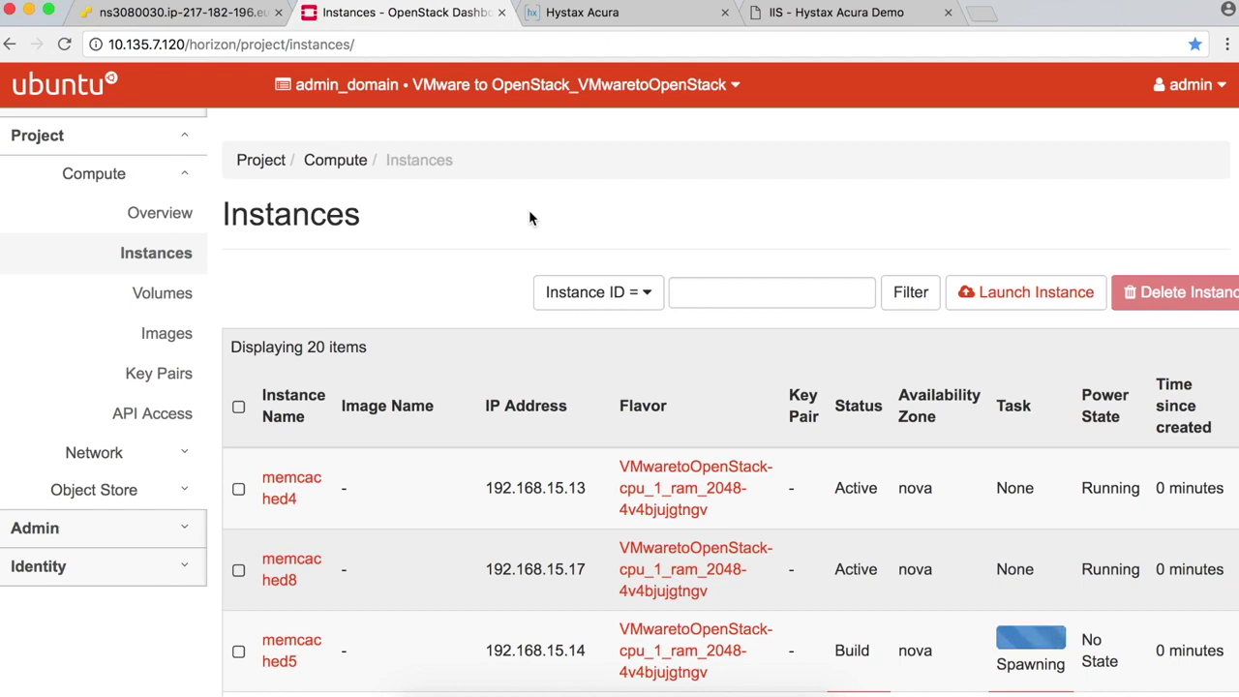
Refresh the instances and check the status and power state of every migrated machine down to the SVM entry
click(184, 255)
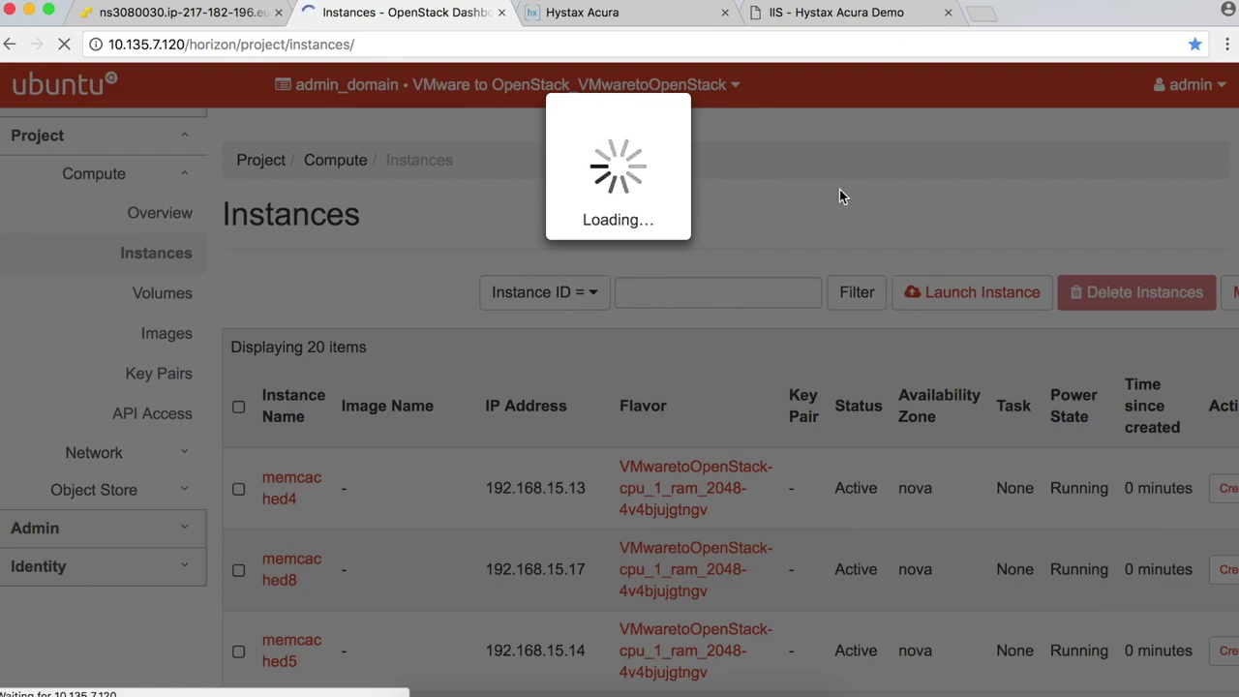
scroll(839, 188, down, 4)
scroll(839, 191, down, 10)
scroll(840, 194, down, 3)
scroll(835, 319, up, 15)
scroll(834, 316, up, 2)
scroll(705, 284, down, 10)
scroll(704, 285, down, 3)
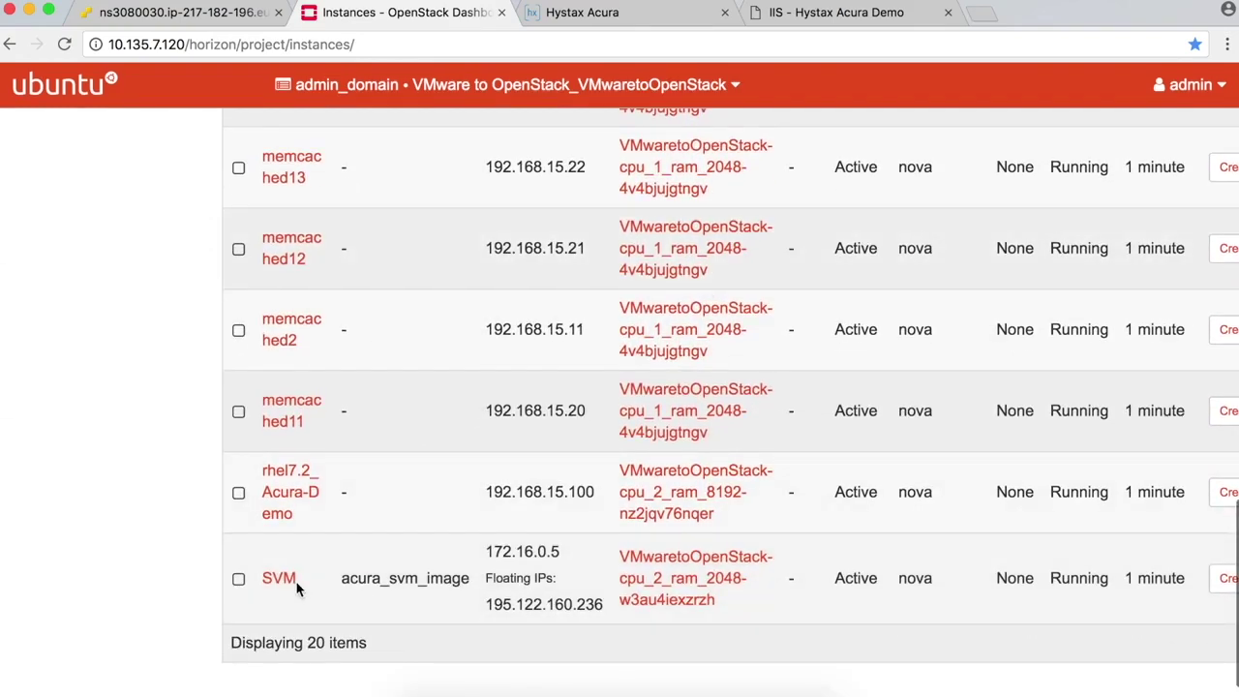
Highlight the SVM instance's name, its acura_svm_image image name and its floating IP address in the instance list
drag(304, 579, 263, 579)
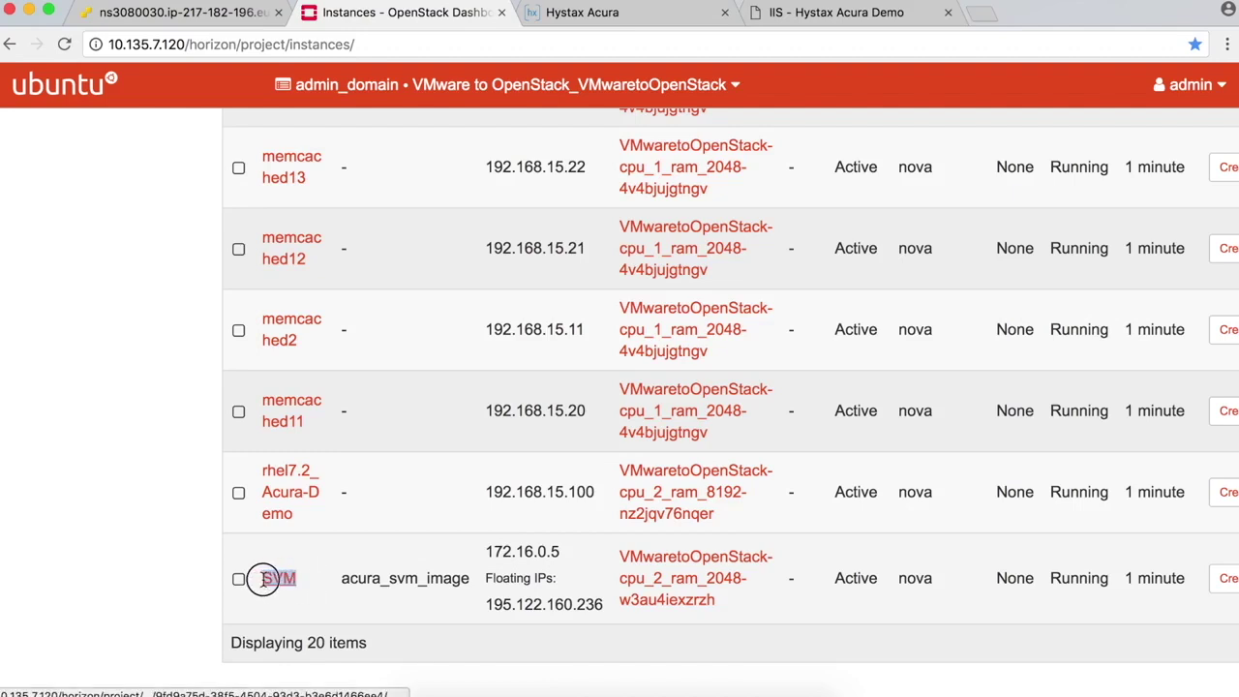
click(323, 583)
click(336, 578)
drag(336, 578, 470, 584)
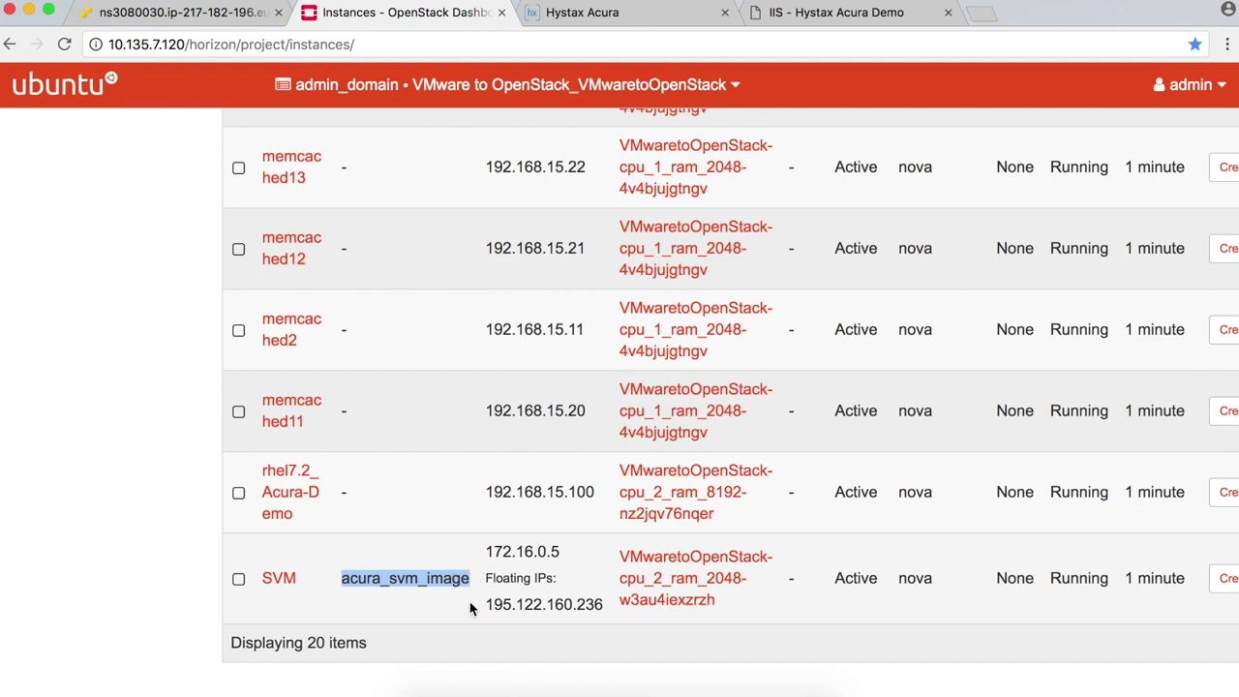
click(469, 601)
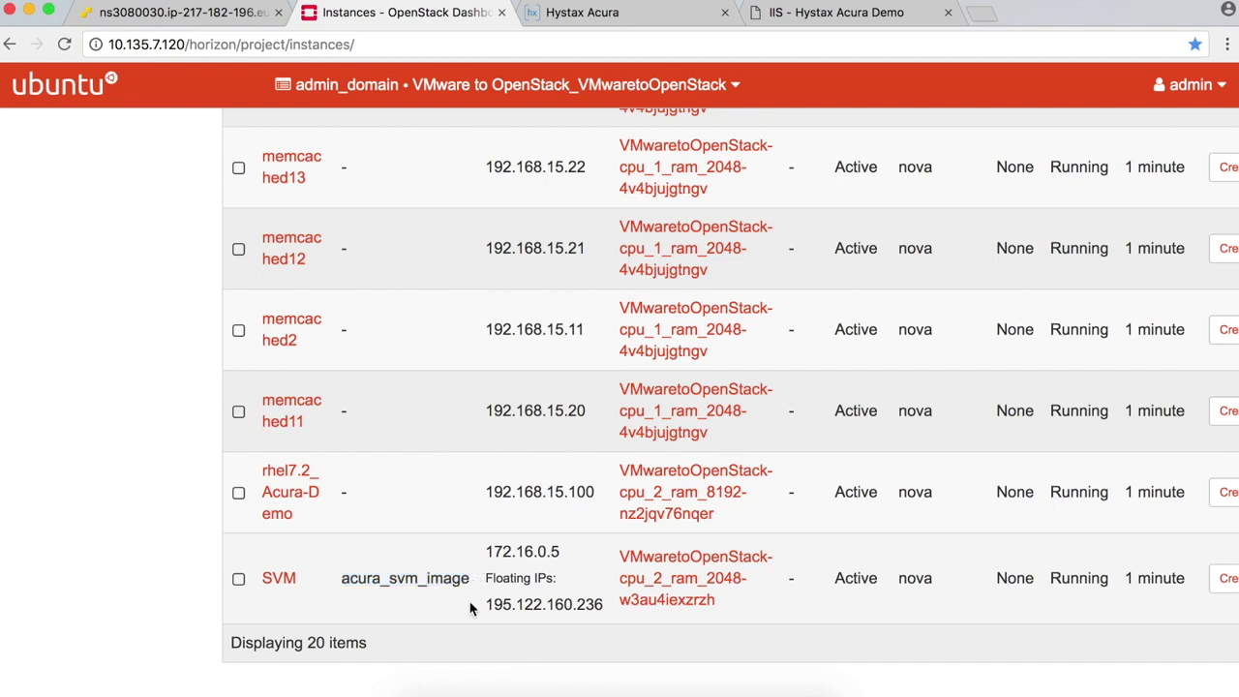
click(487, 602)
drag(487, 601, 604, 599)
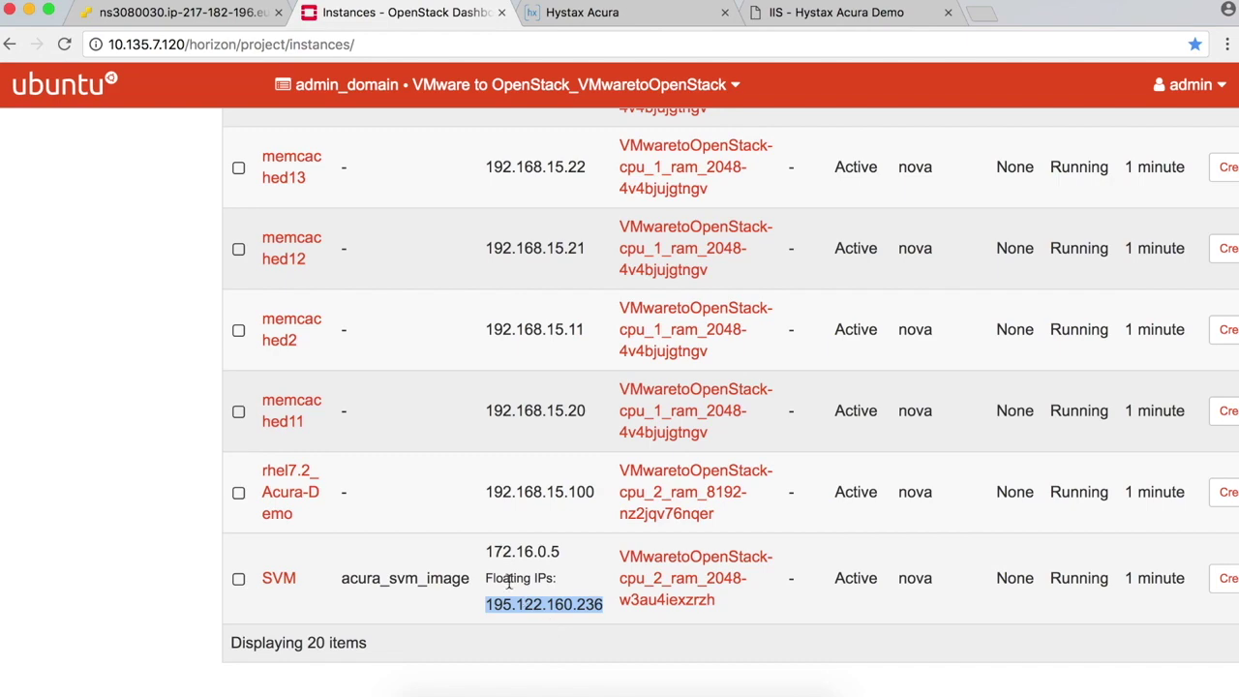
Reload the instance list once more and close the IIS - Hystax Acura Demo page
scroll(509, 581, up, 5)
scroll(509, 581, up, 15)
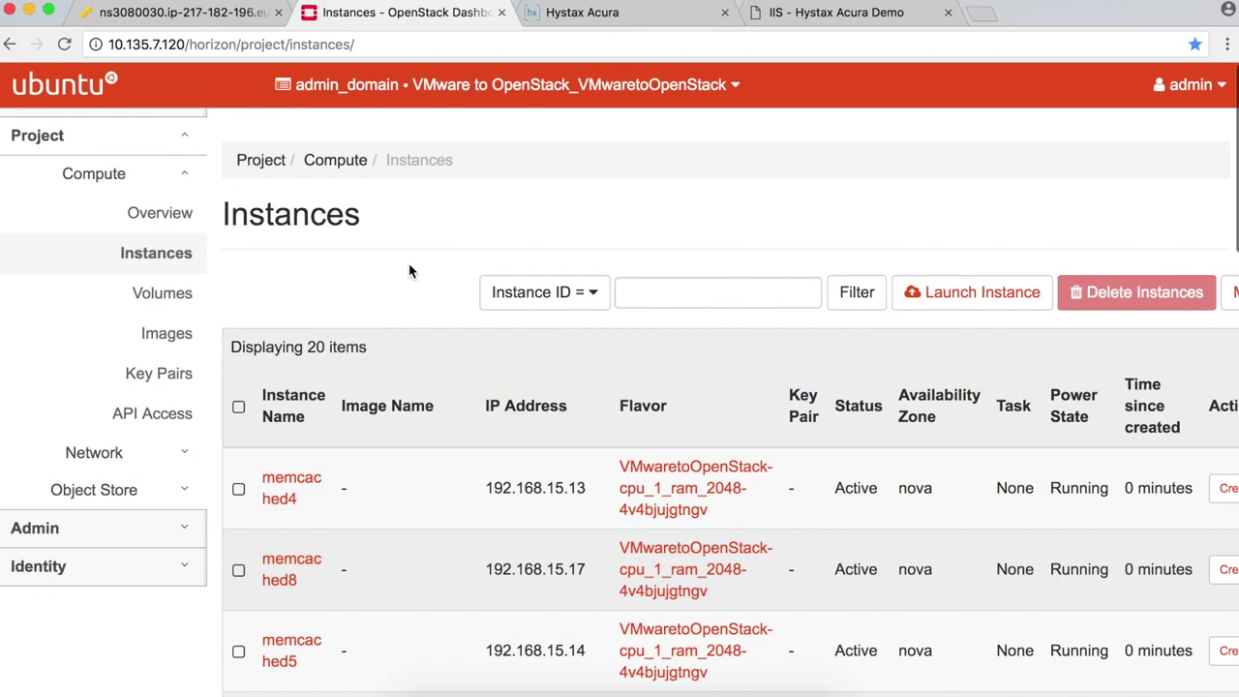
click(191, 256)
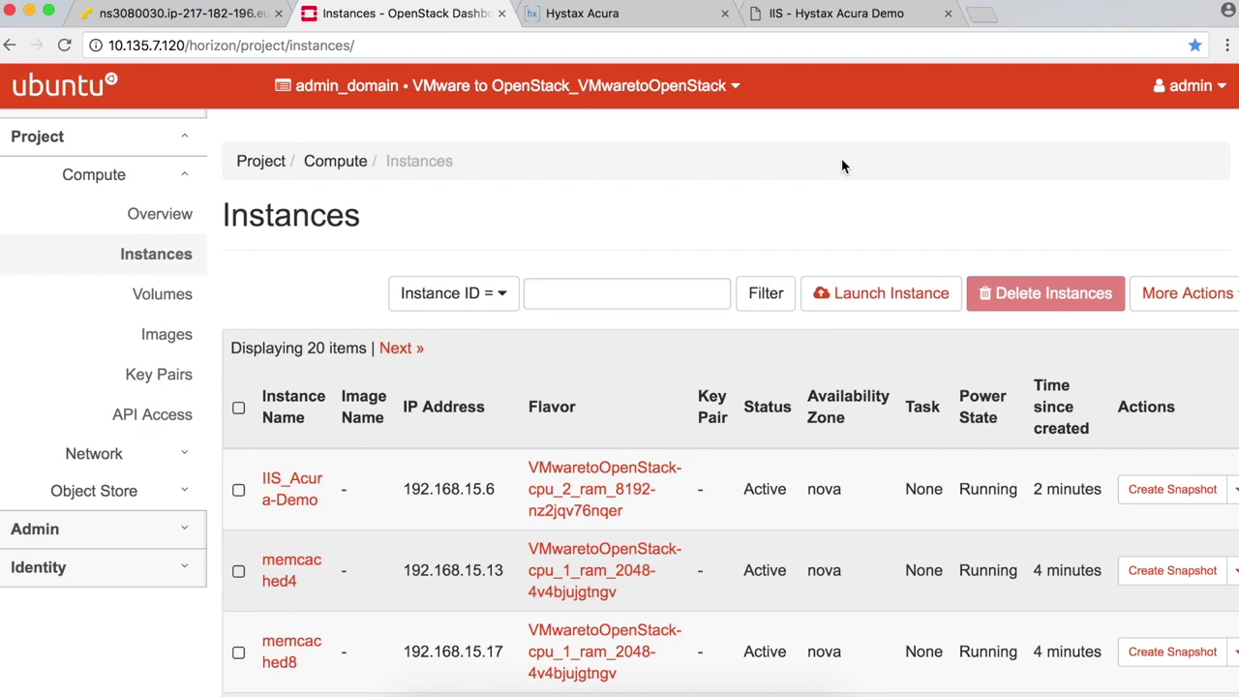
click(949, 15)
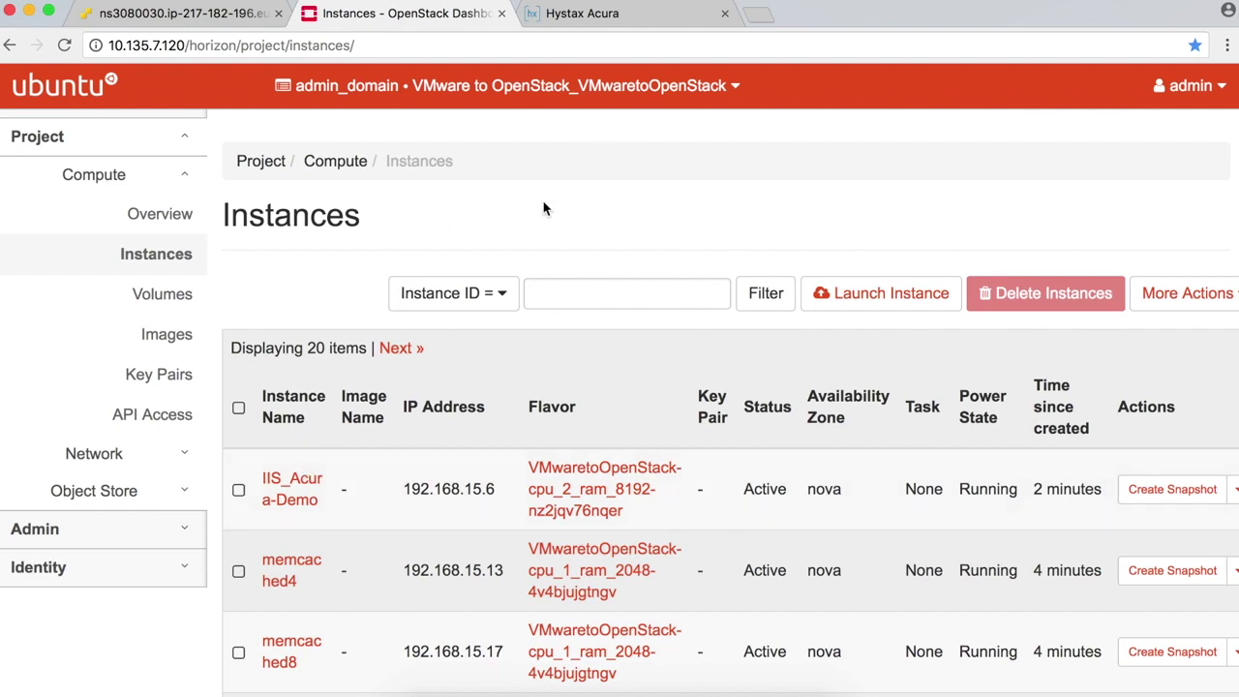
Go to the second page of instances and copy the SVM's floating IP 195.122.160.236
scroll(543, 209, down, 10)
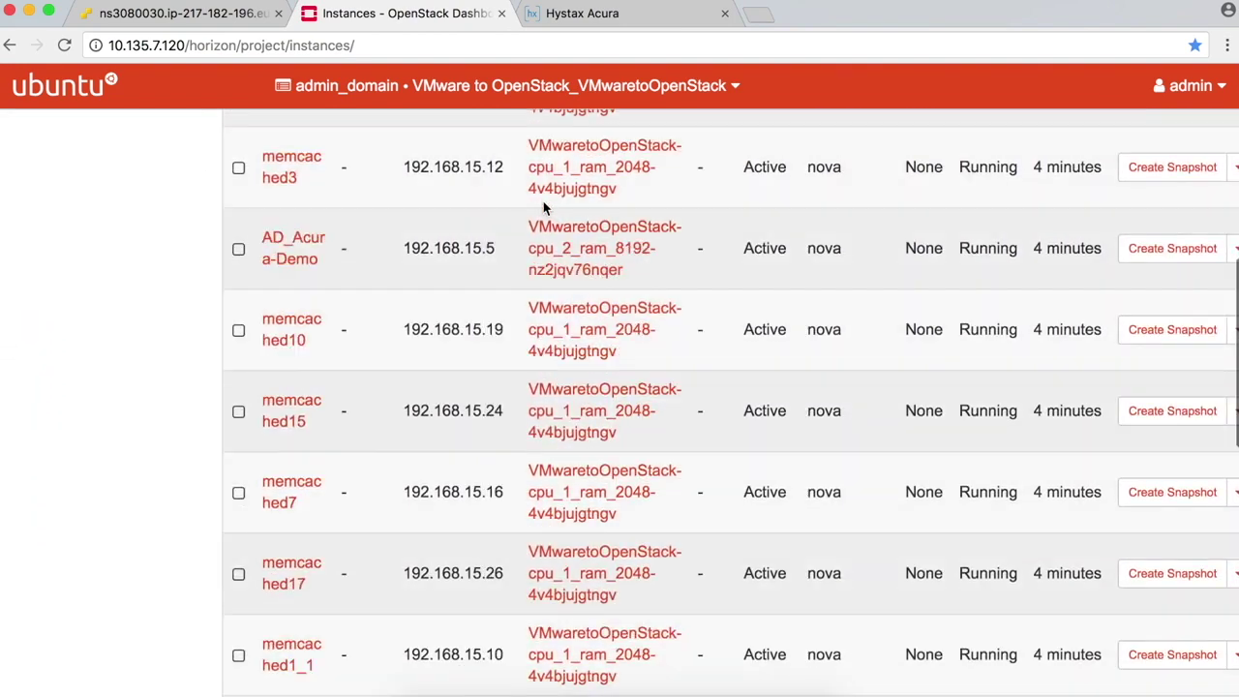
scroll(552, 205, down, 6)
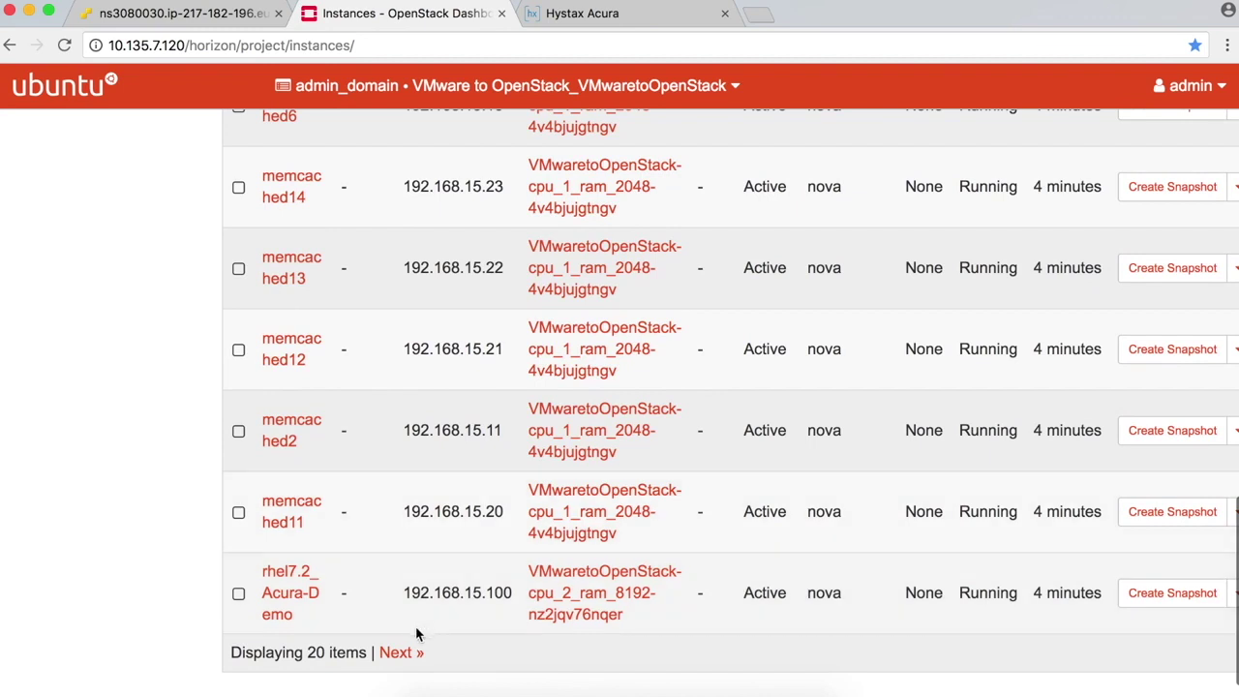
click(401, 654)
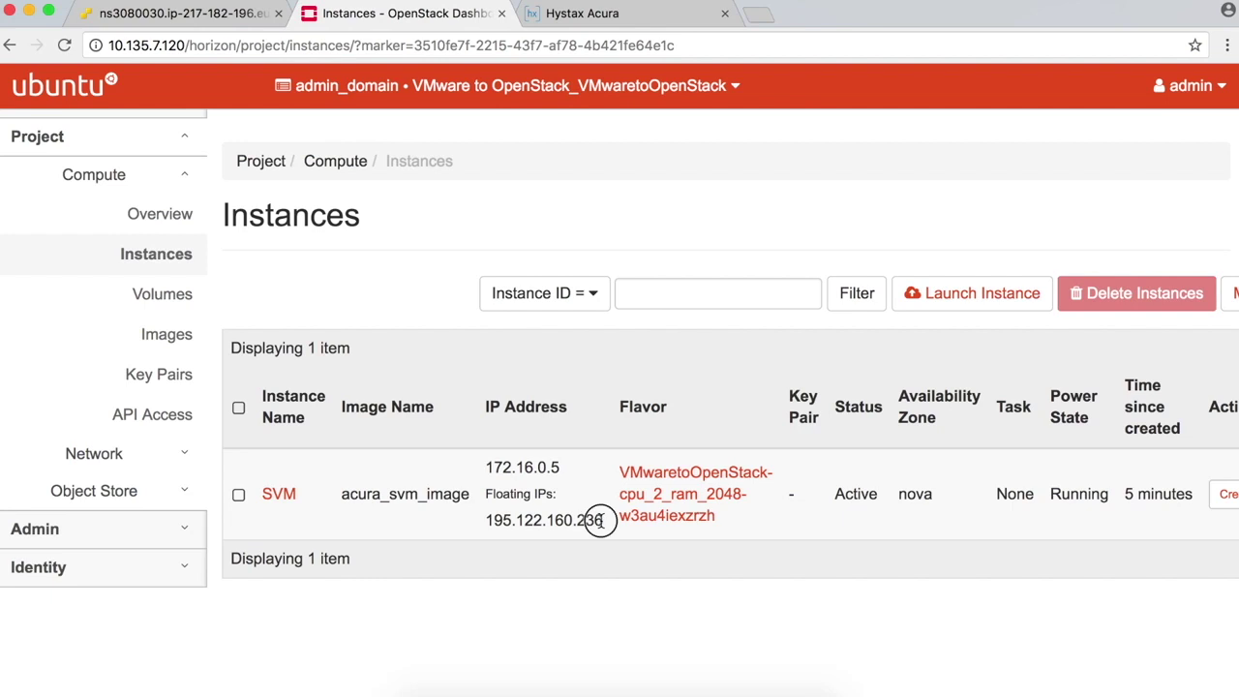
drag(601, 521, 488, 523)
key(super+c)
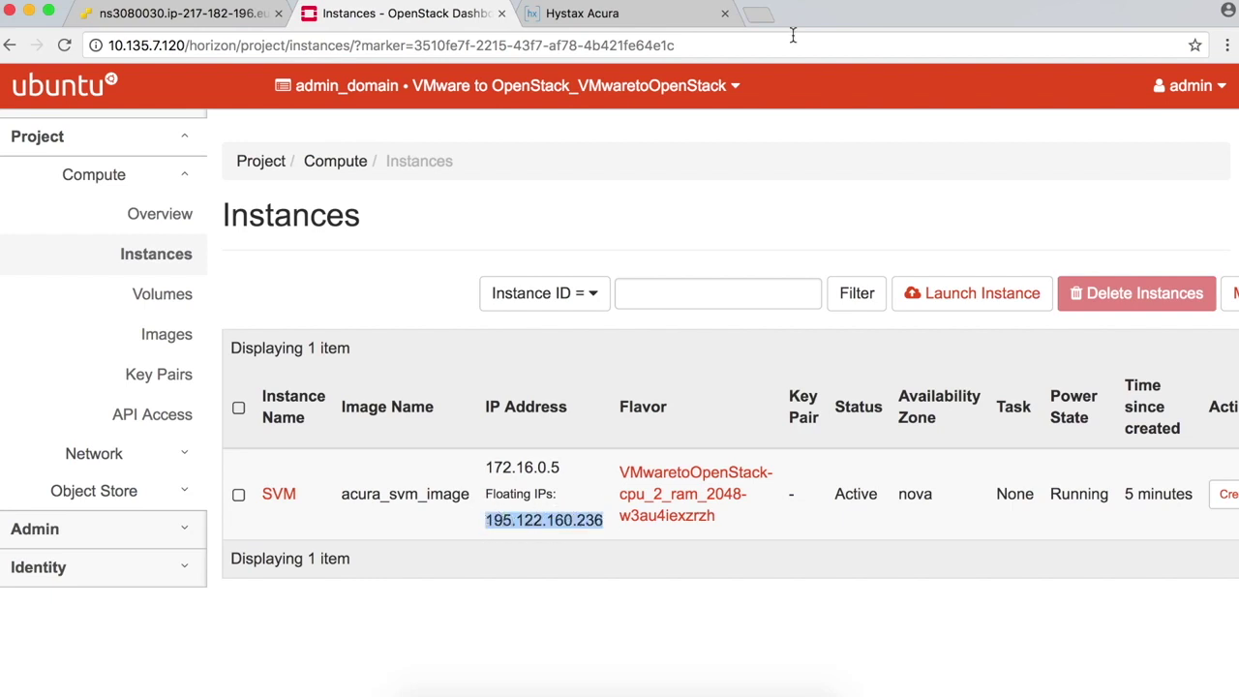
Open the migrated IIS - Hystax Acura Demo application at the copied floating IP 195.122.160.236 in a new browser page
click(754, 16)
key(super+v)
text(/)
key(Return)
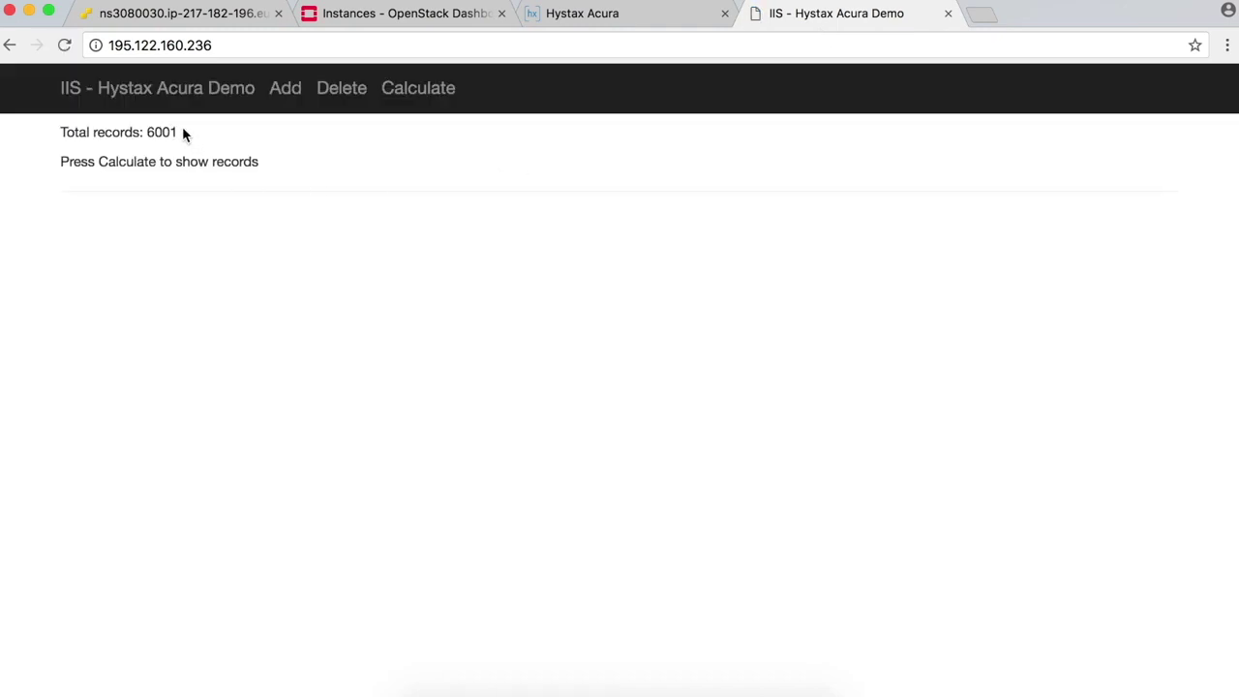
Highlight the total record count and run Calculate to show the application's records
drag(183, 131, 145, 133)
click(424, 103)
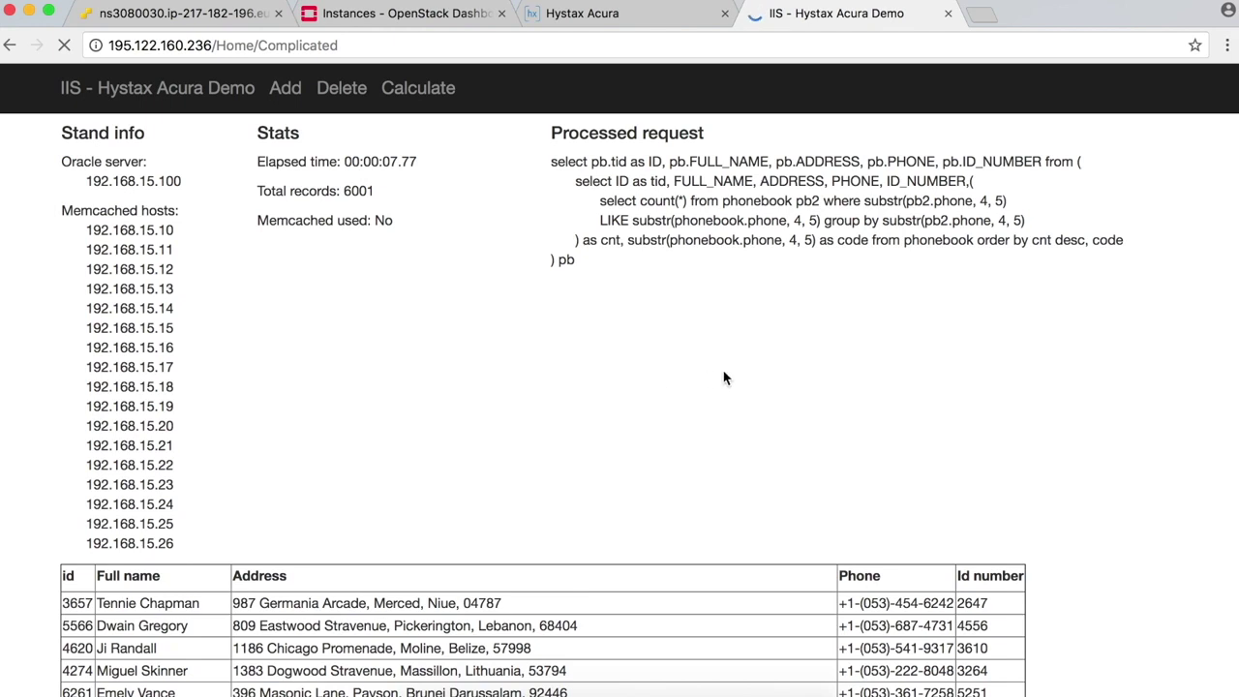
click(876, 367)
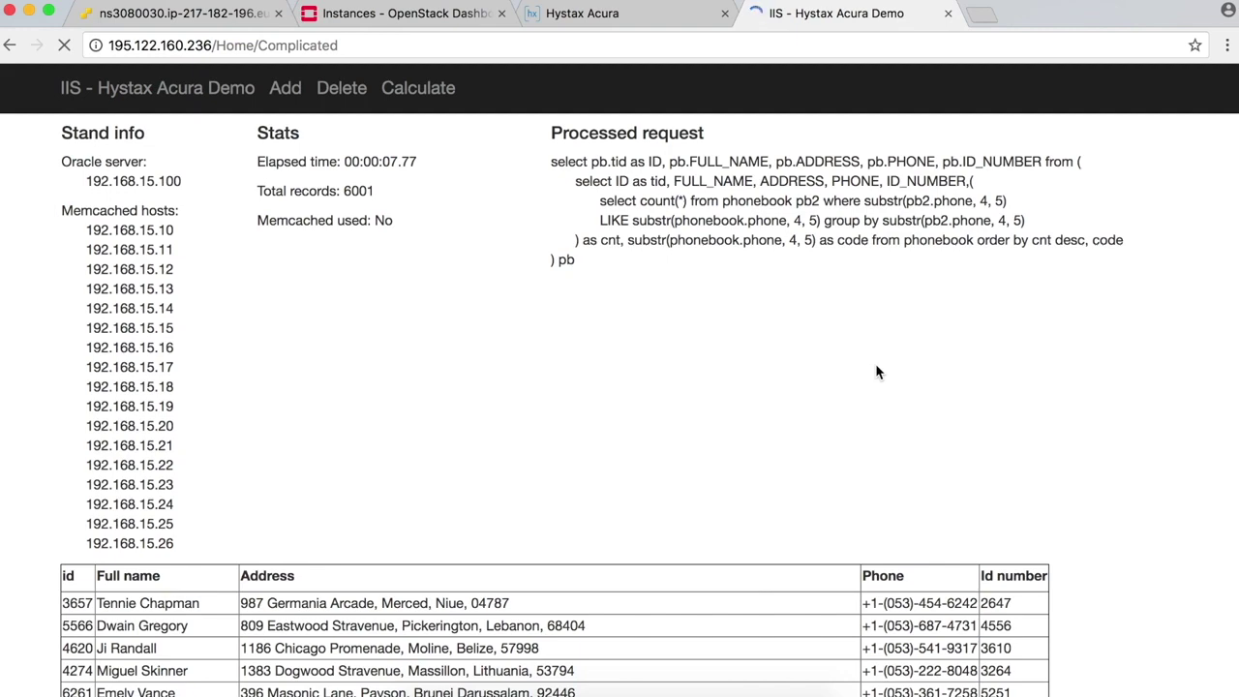
Find and highlight the VMware to OpenStack record at the end of the records table, and return to the page's beginning
scroll(875, 364, down, 20)
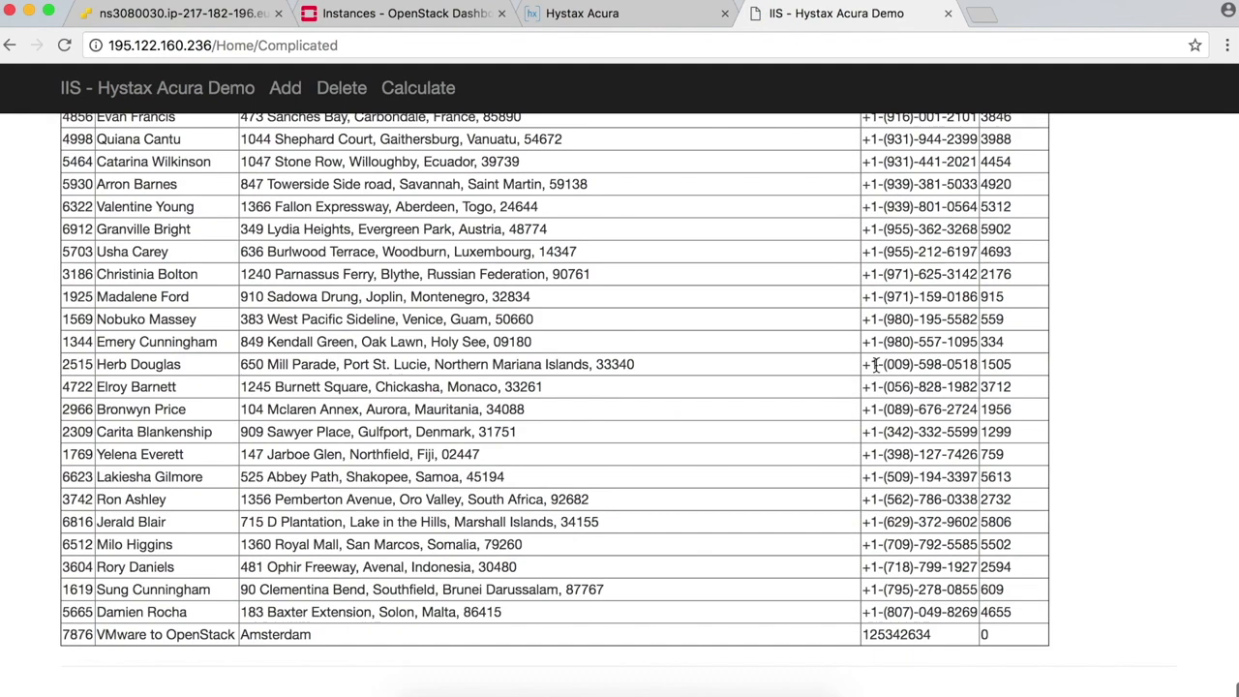
click(188, 631)
double_click(188, 632)
click(233, 634)
drag(97, 634, 1033, 633)
scroll(1091, 626, up, 15)
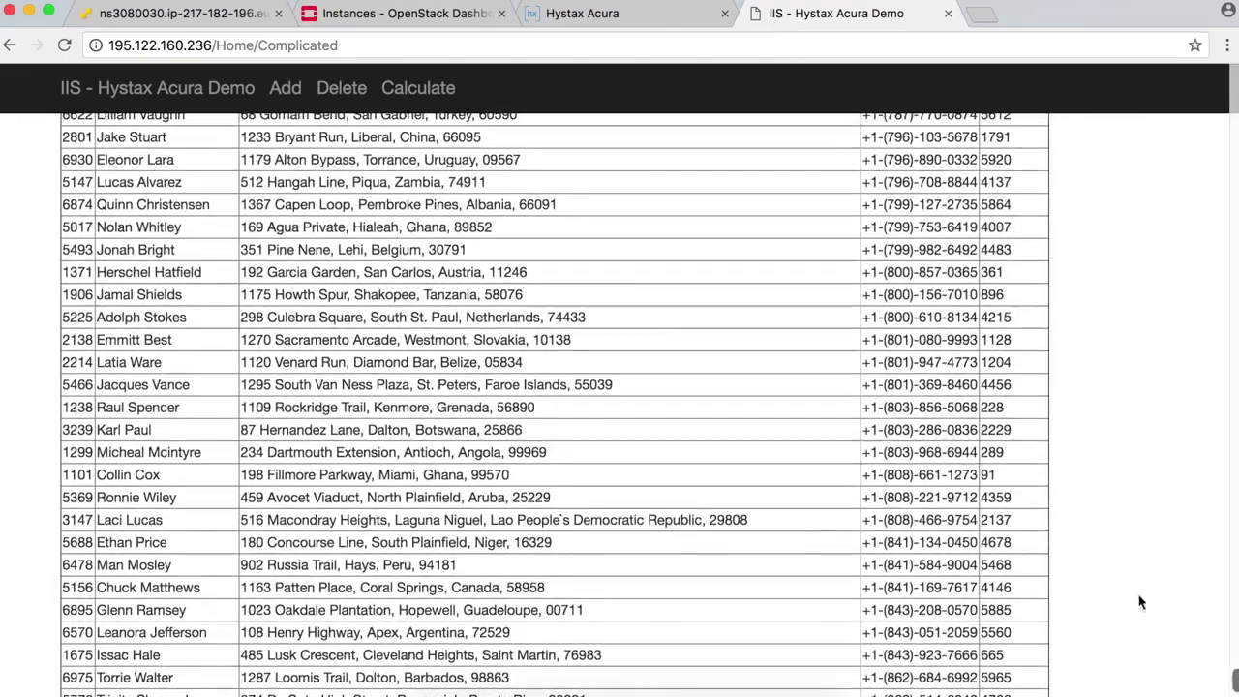
scroll(1129, 583, up, 10)
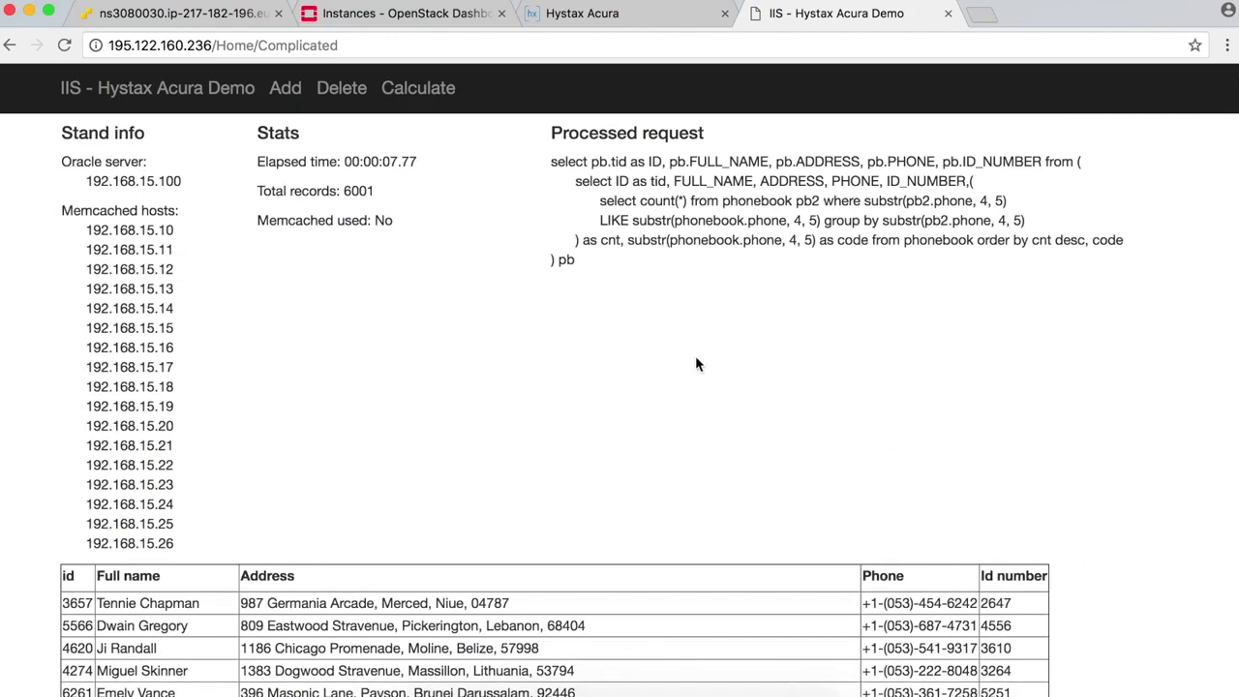